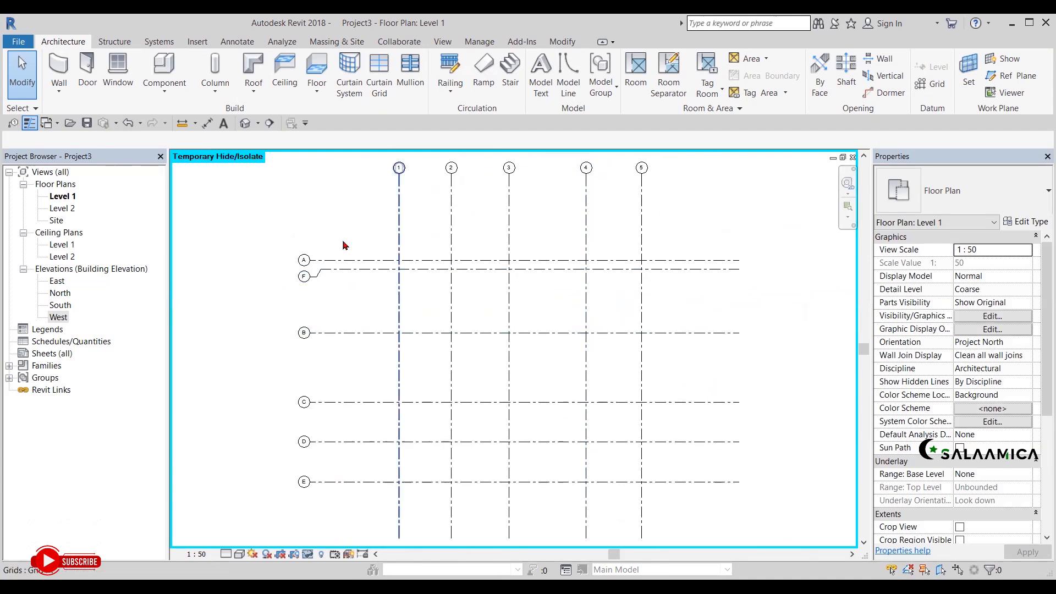
scroll(313, 266, "up", 3)
scroll(319, 269, "up", 3)
middle_click_drag(348, 302, 364, 283)
scroll(363, 294, "down", 5)
scroll(358, 269, "down", 1)
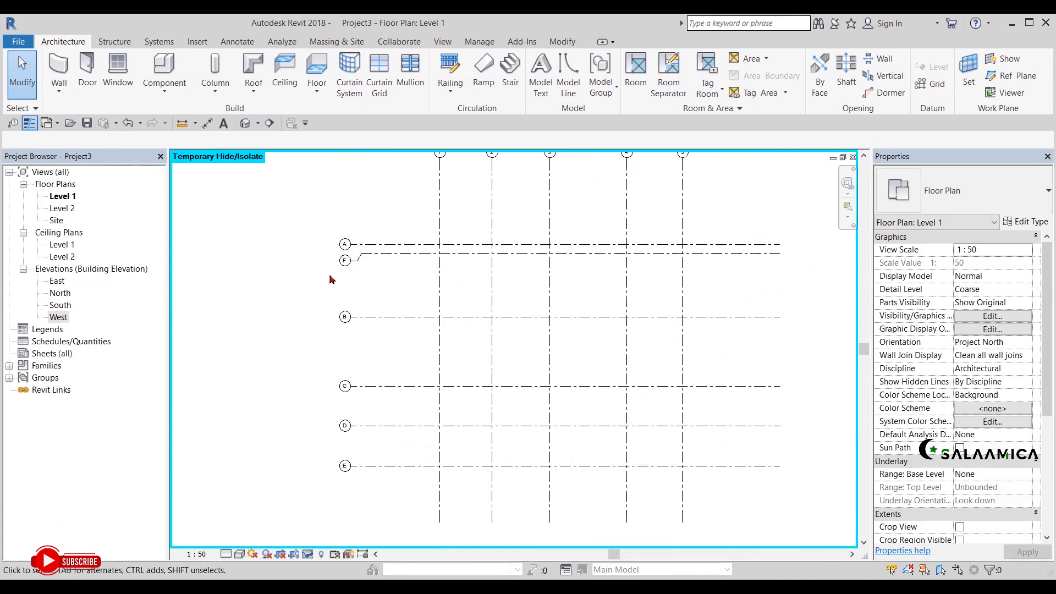
middle_click_drag(545, 308, 527, 419)
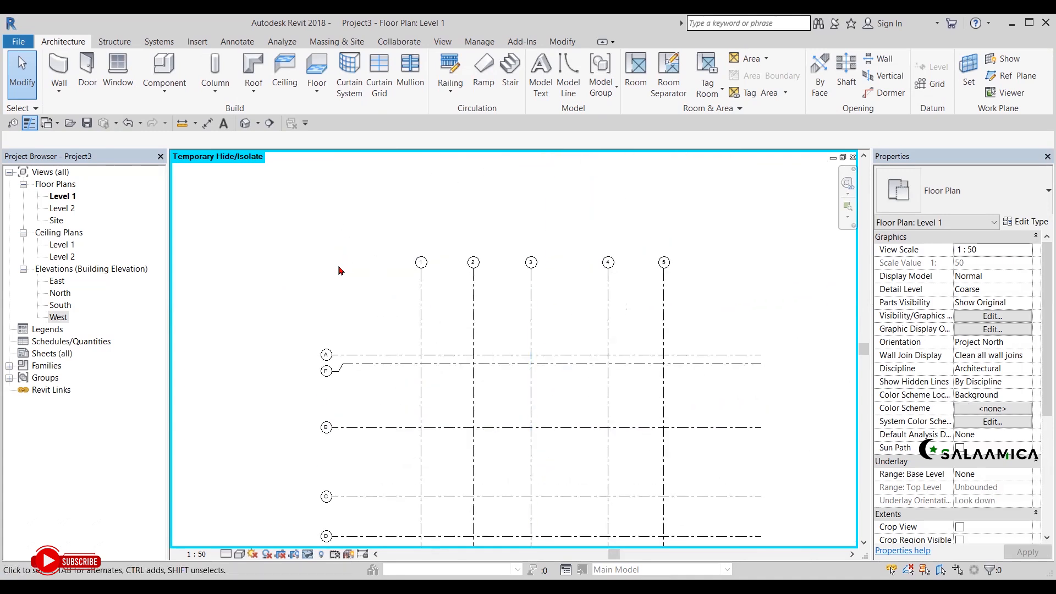
middle_click_drag(462, 270, 469, 234)
middle_click_drag(587, 327, 461, 255)
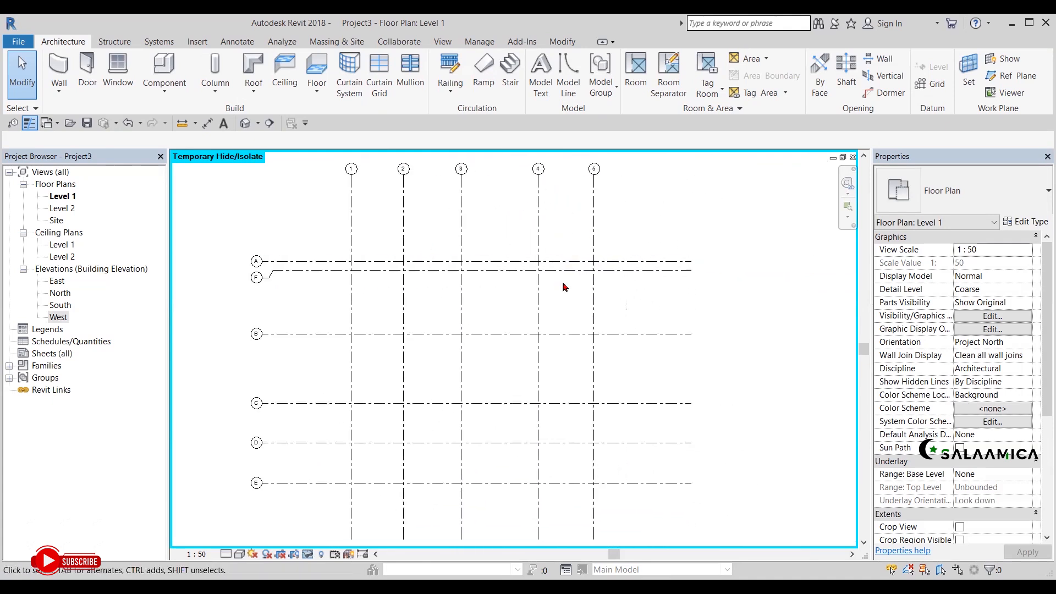
Show the grid bubbles at the right ends of grids F and A
left_click(653, 278)
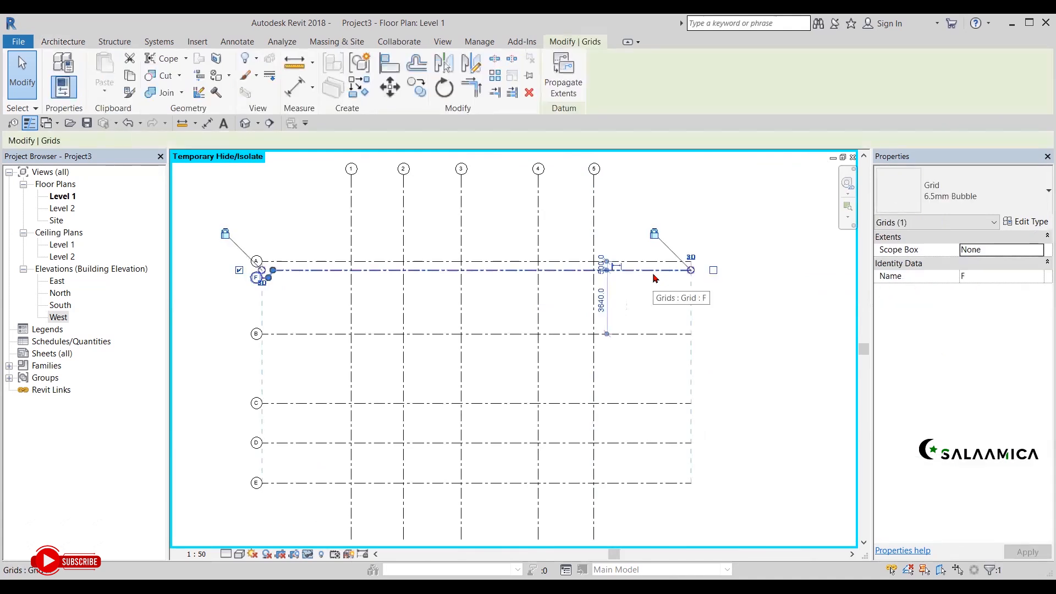
scroll(720, 289, "up", 3)
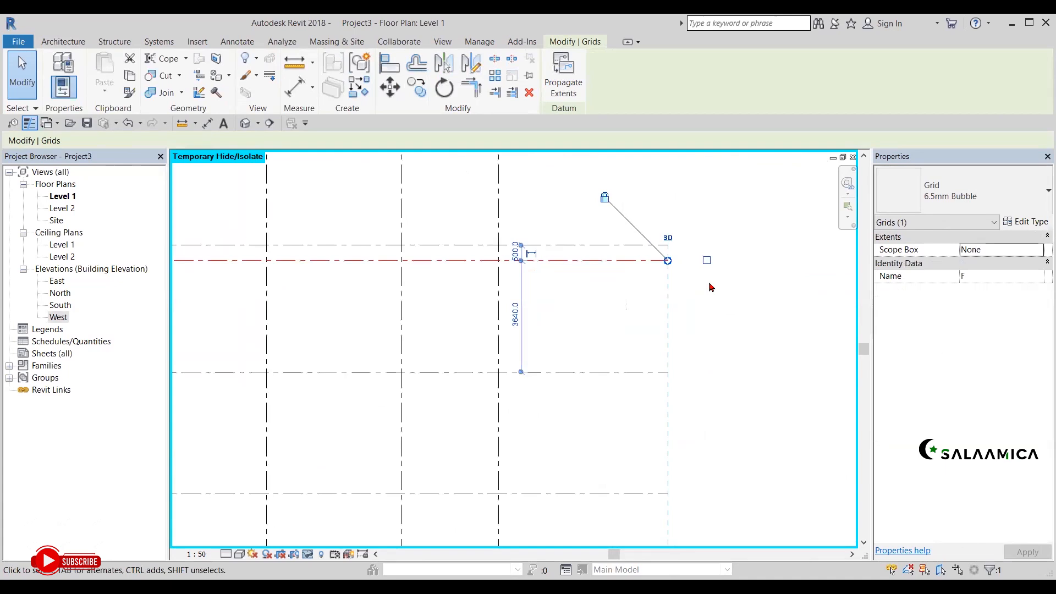
scroll(710, 288, "up", 2)
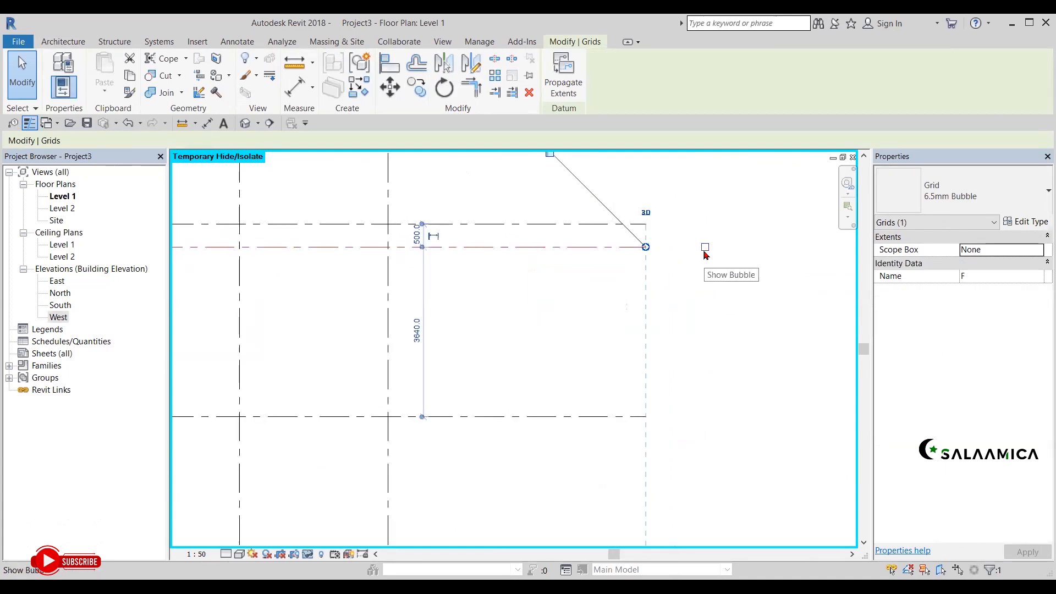
left_click(704, 248)
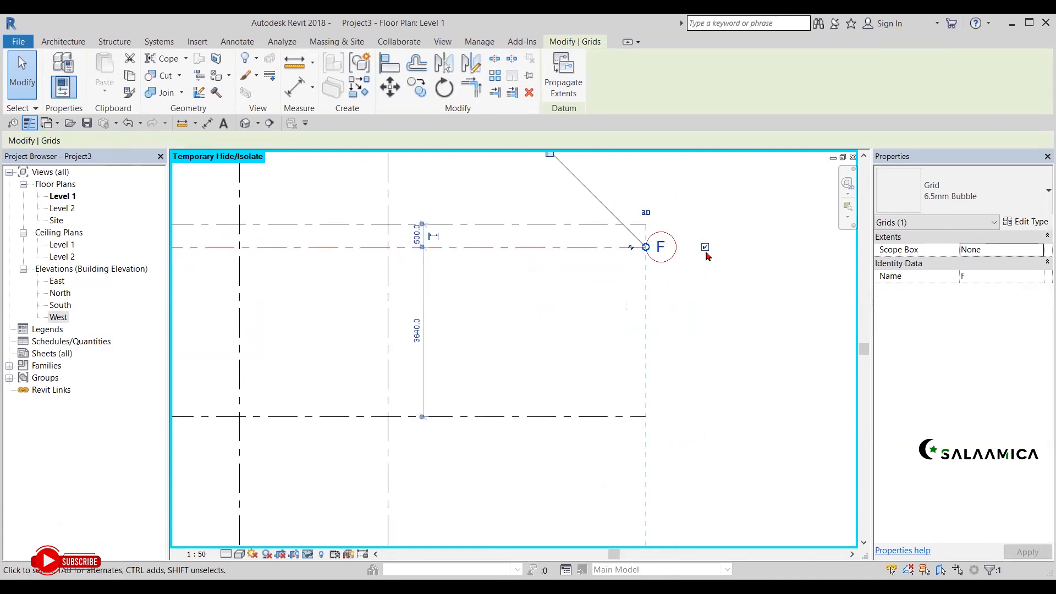
left_click(703, 282)
left_click(638, 224)
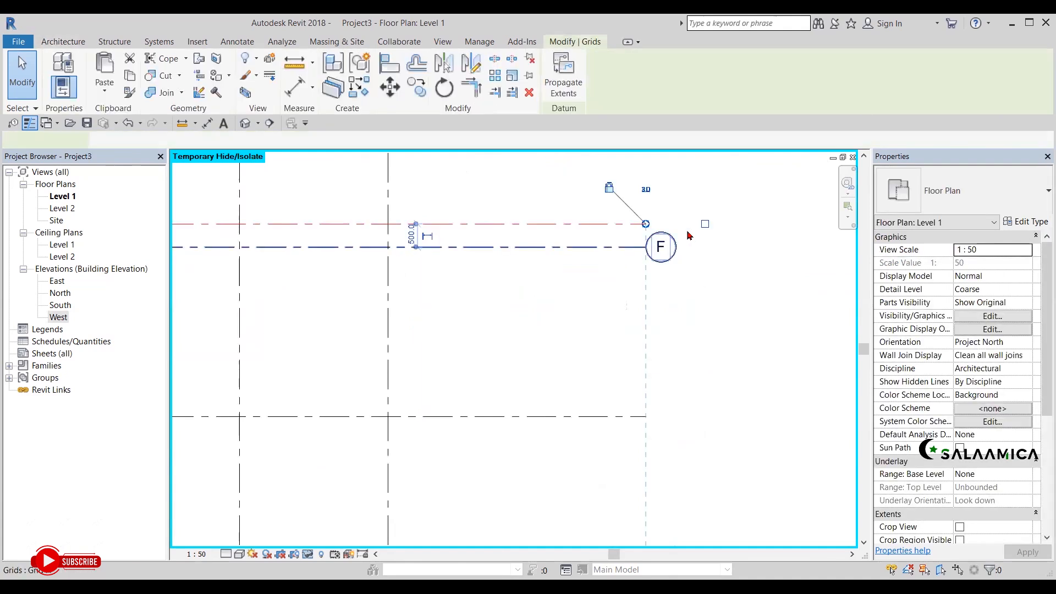
left_click(705, 224)
left_click(710, 301)
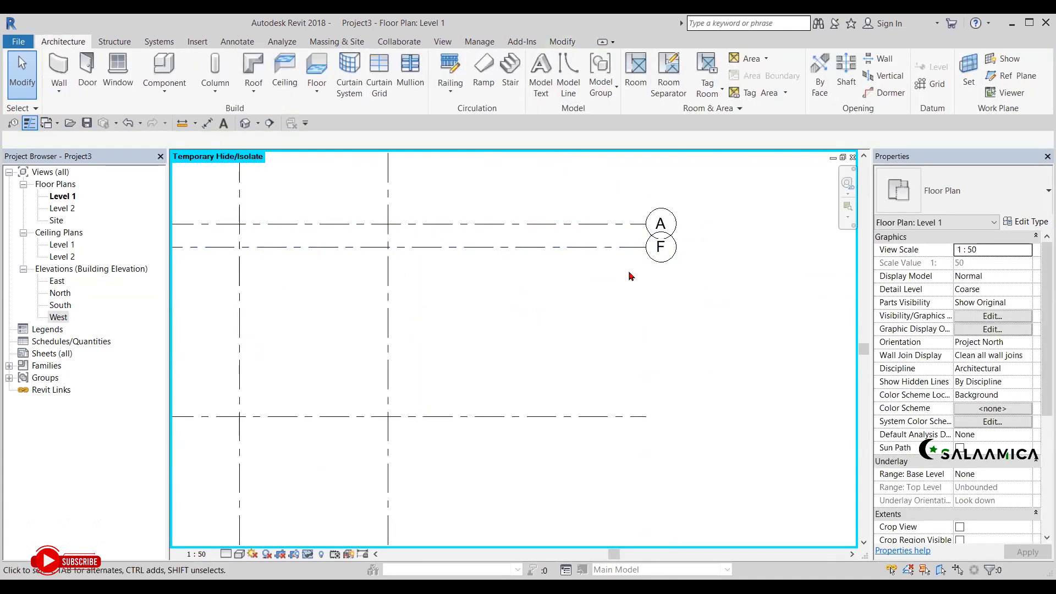
Add an elbow to the right end of grid F and offset its bubble below the grid A bubble
left_click(629, 248)
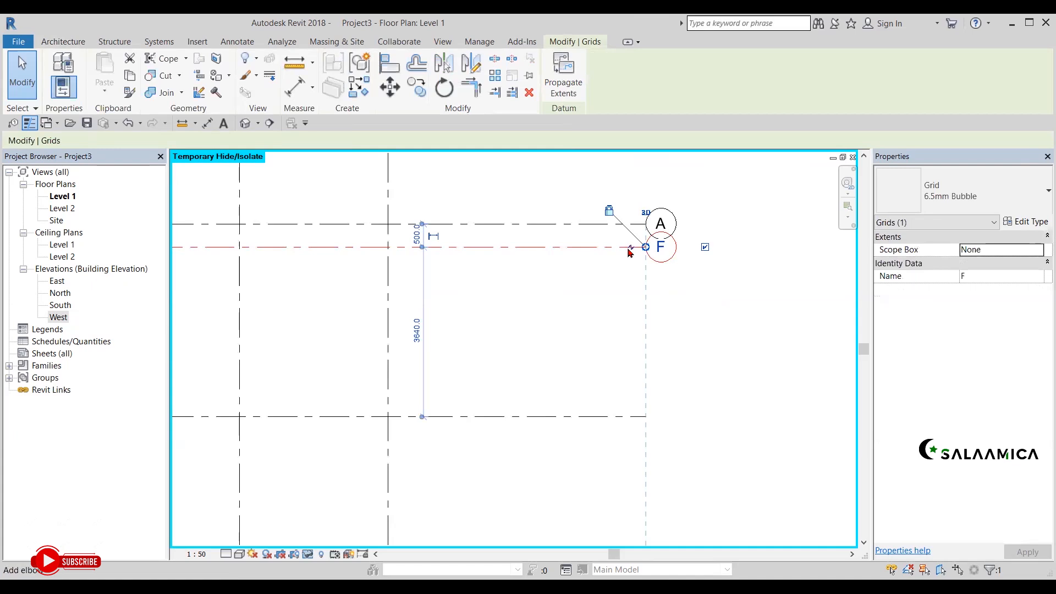
left_click(630, 248)
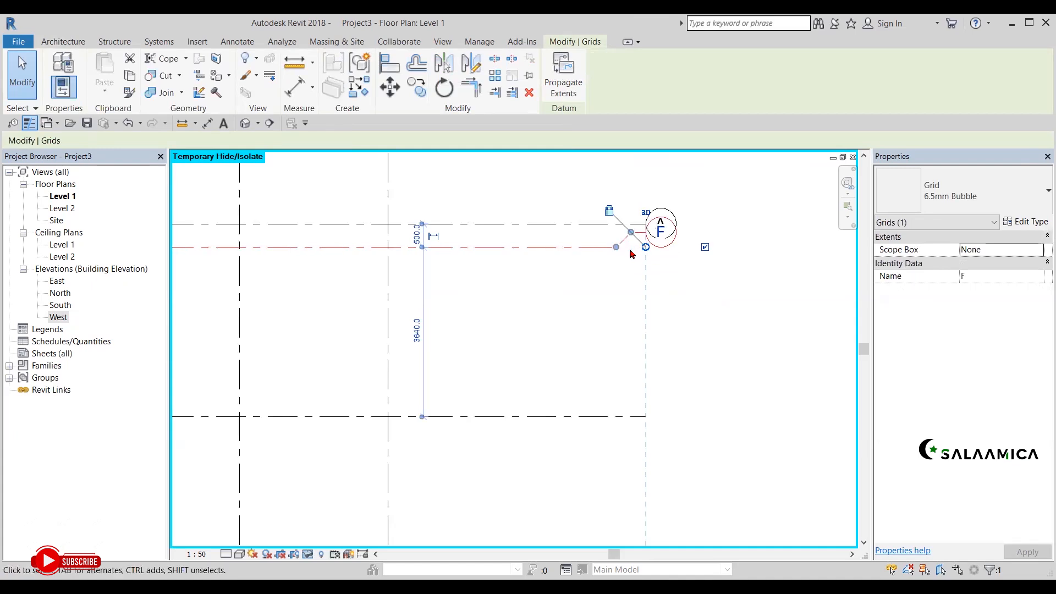
left_click_drag(631, 240, 631, 268)
left_click(695, 309)
scroll(566, 347, "down", 4)
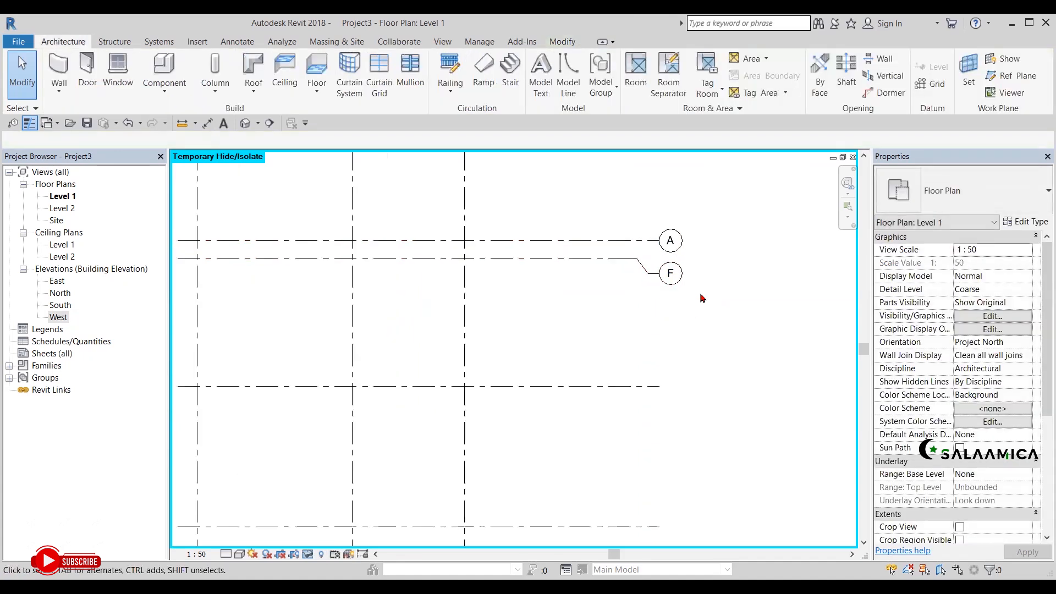
middle_click_drag(566, 348, 588, 336)
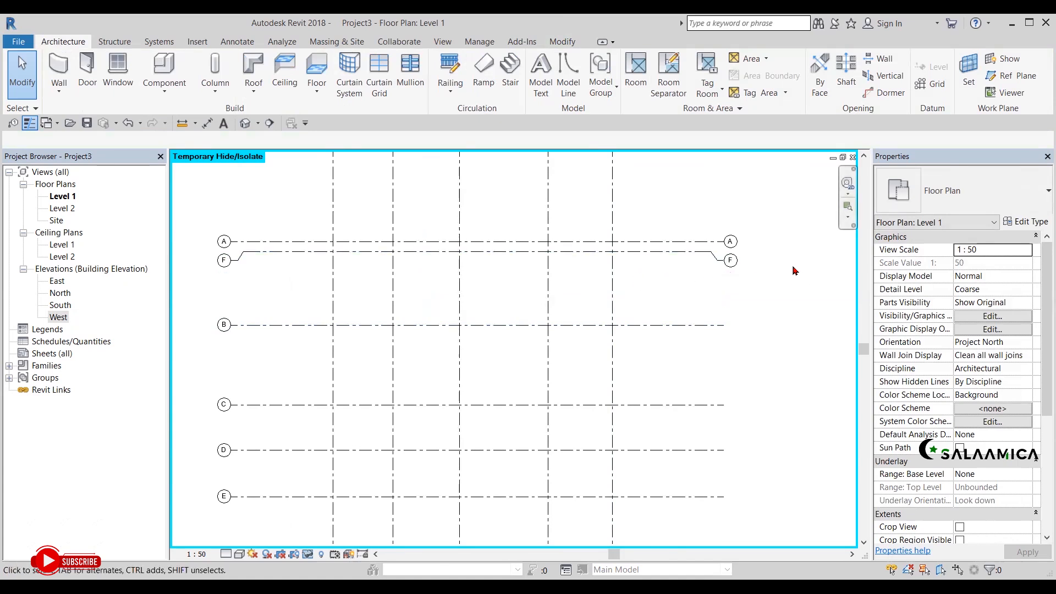
Extend the locked right end of grid A slightly outward together with the other aligned horizontal grids
scroll(794, 270, "up", 3)
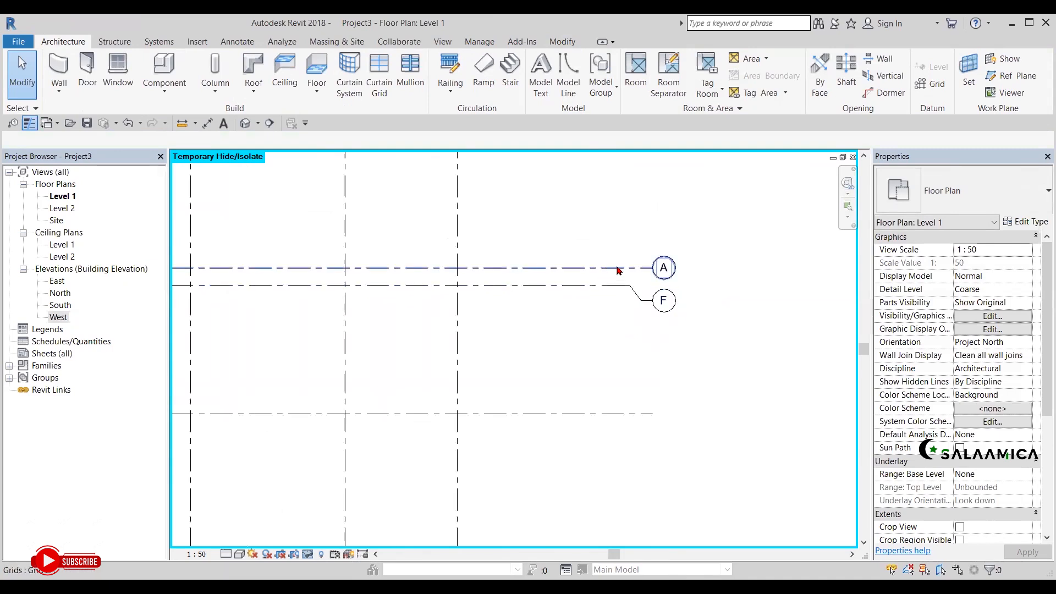
left_click(619, 270)
middle_click_drag(597, 314, 599, 279)
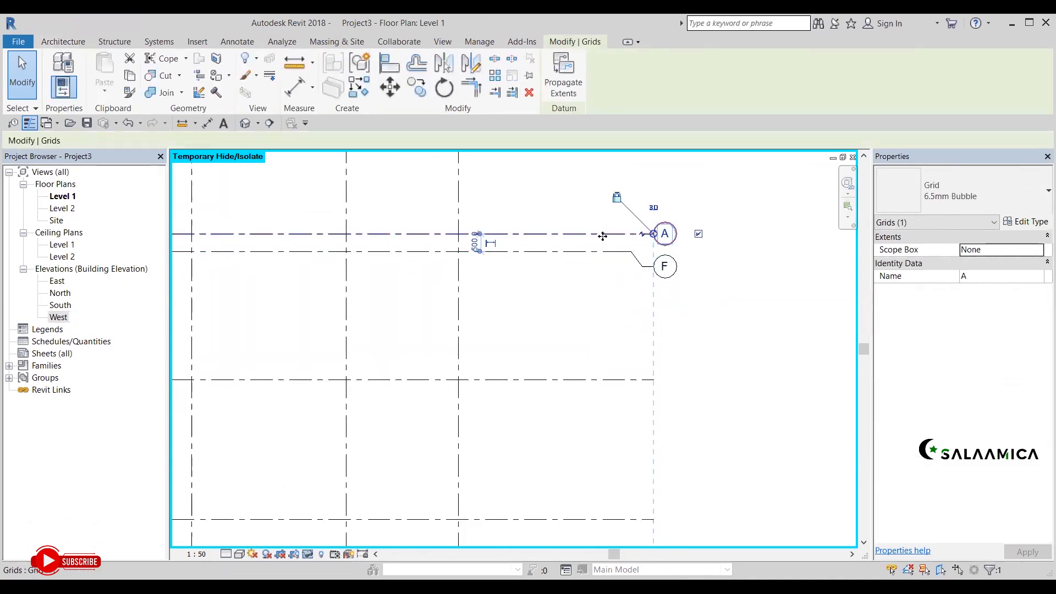
left_click(561, 209)
left_click(590, 236)
mouse_move(655, 235)
left_mouse_down()
mouse_move(549, 233)
mouse_move(669, 234)
left_mouse_up()
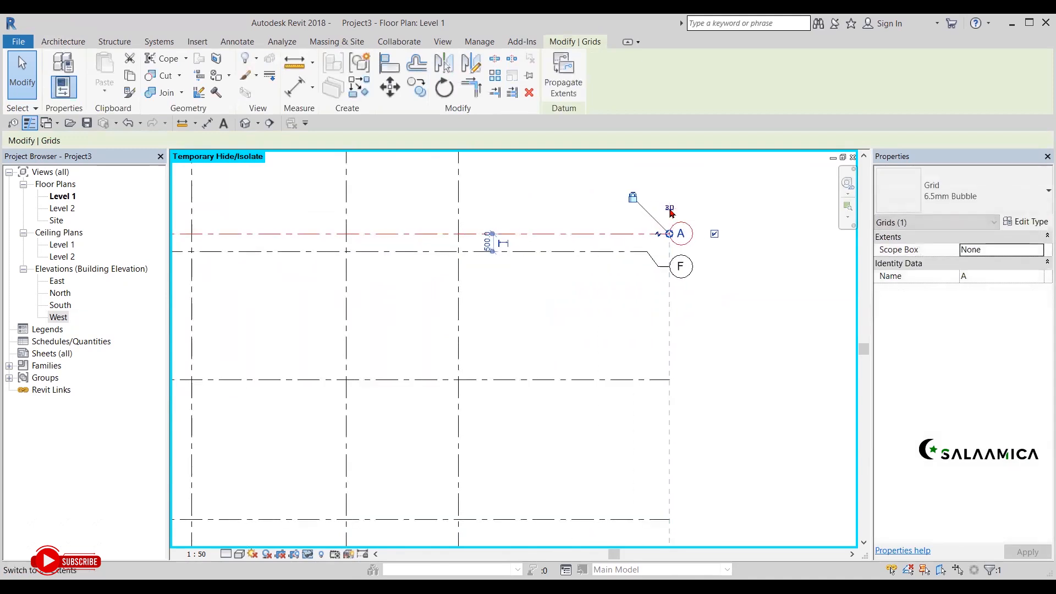
left_click(701, 186)
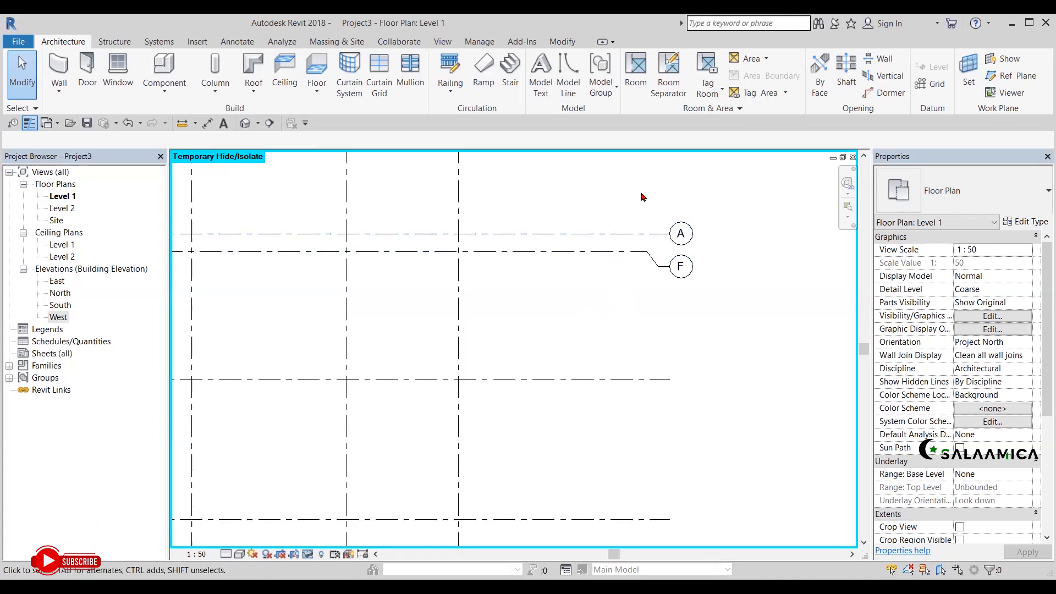
Unlock the right end of grid F from the alignment and shorten that grid independently of the others
left_click(619, 257)
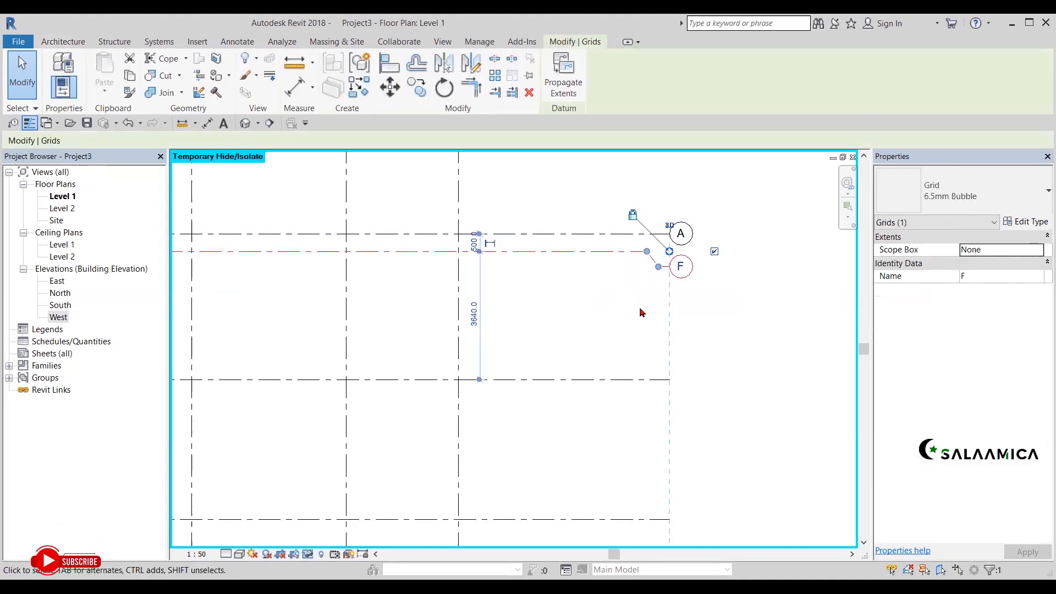
left_click(633, 218)
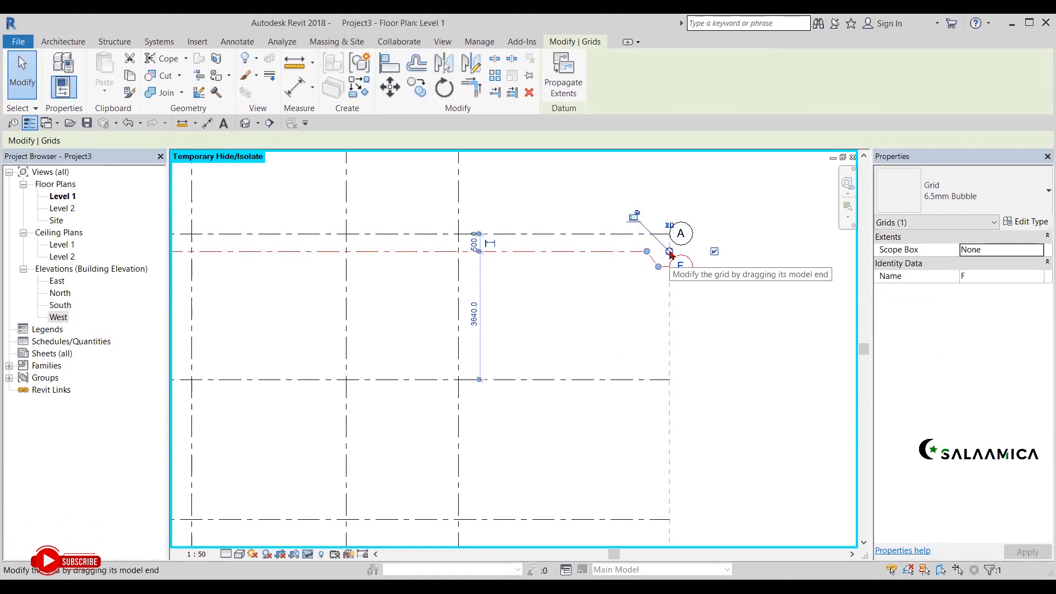
left_click_drag(671, 254, 572, 226)
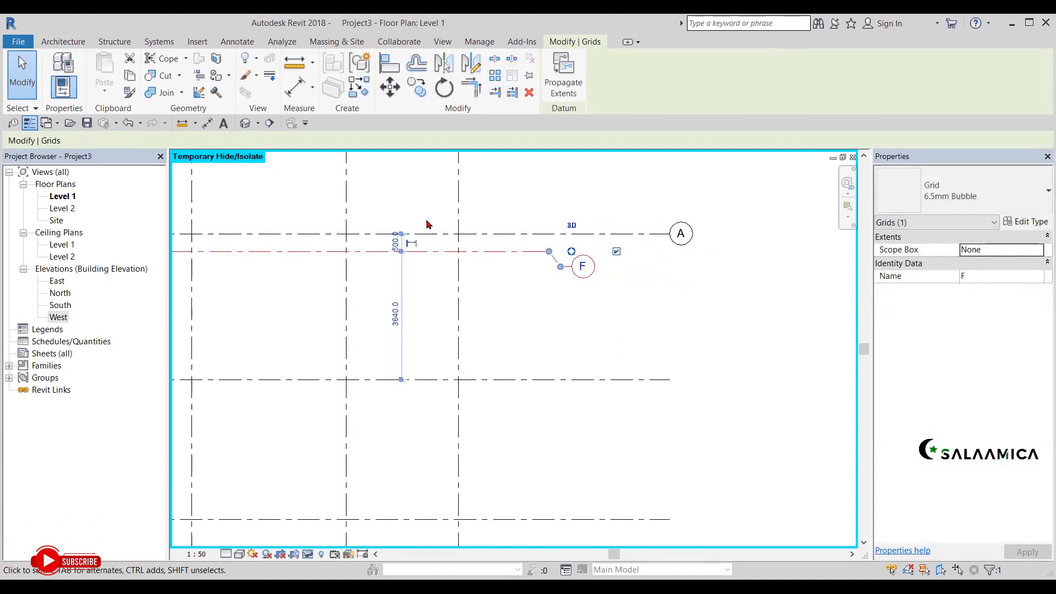
Realign the right end of grid F with the other horizontal grids and pull all the aligned ends inward together
left_click_drag(572, 251, 669, 251)
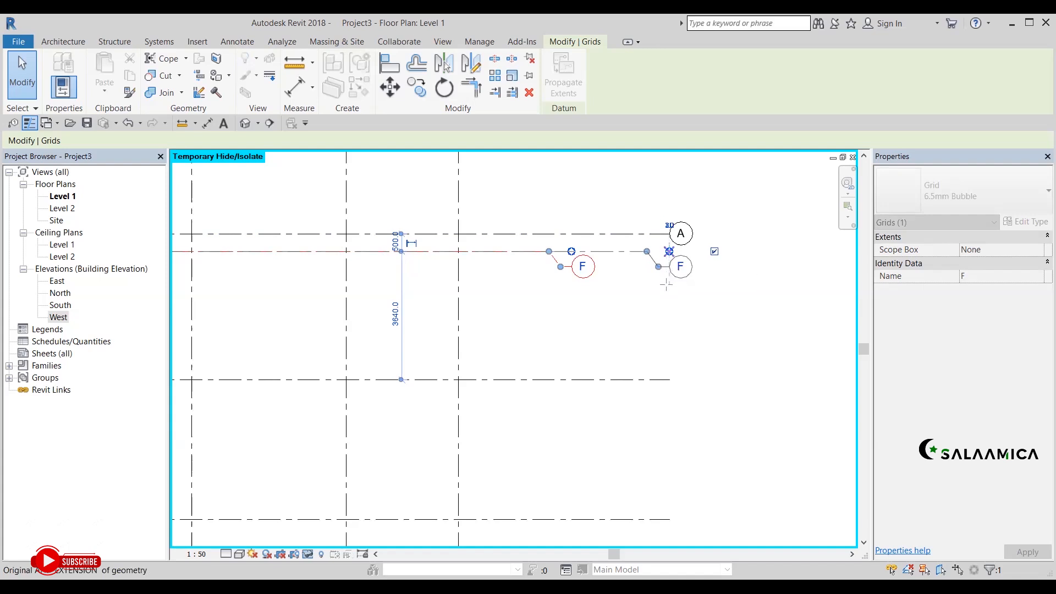
left_click_drag(666, 285, 663, 305)
left_click_drag(665, 340, 666, 350)
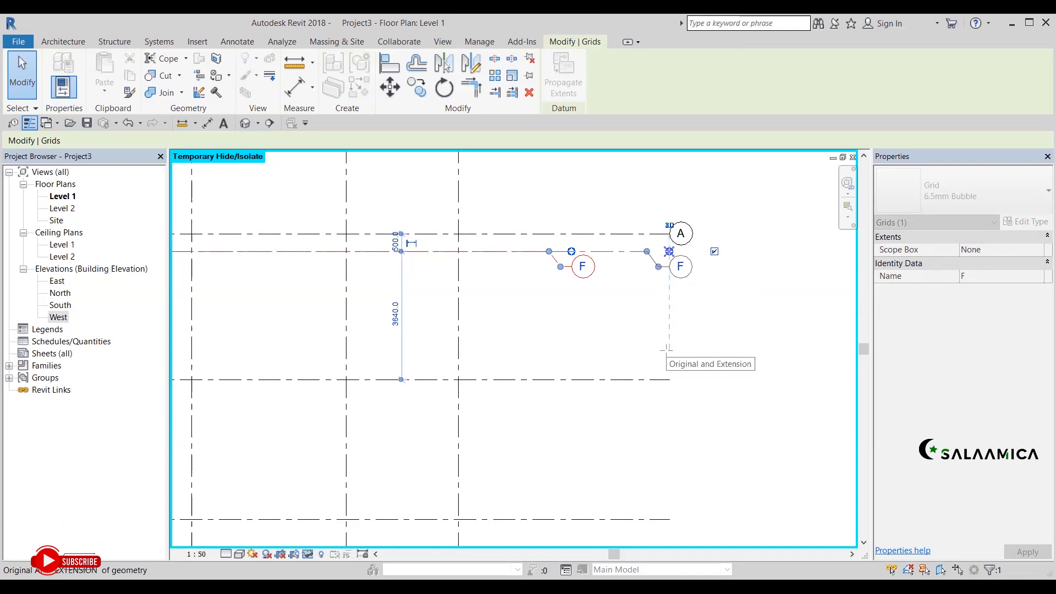
left_click_drag(666, 350, 666, 350)
left_click_drag(669, 251, 616, 265)
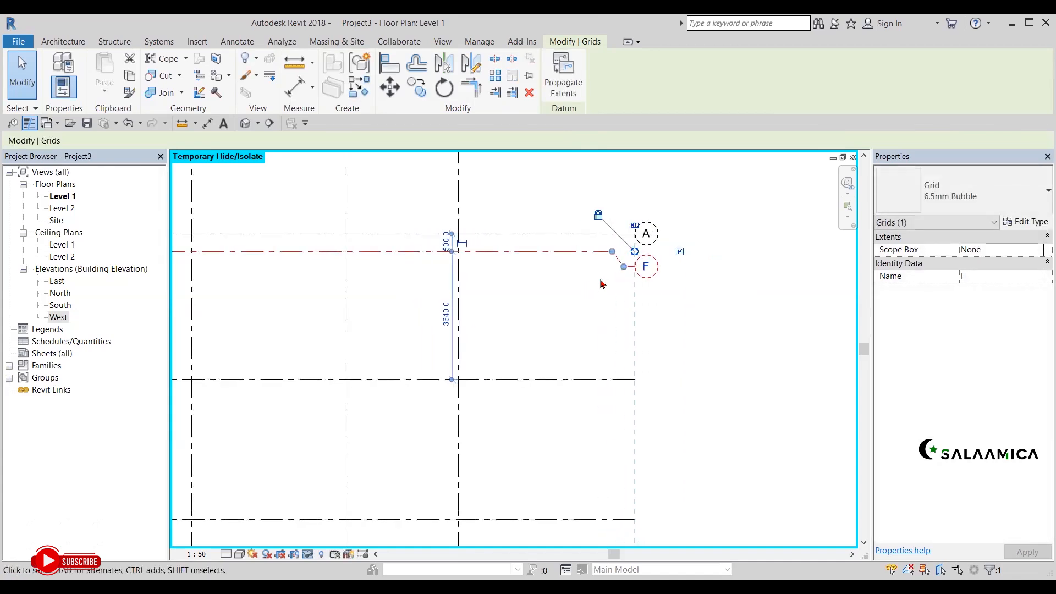
left_click(591, 276)
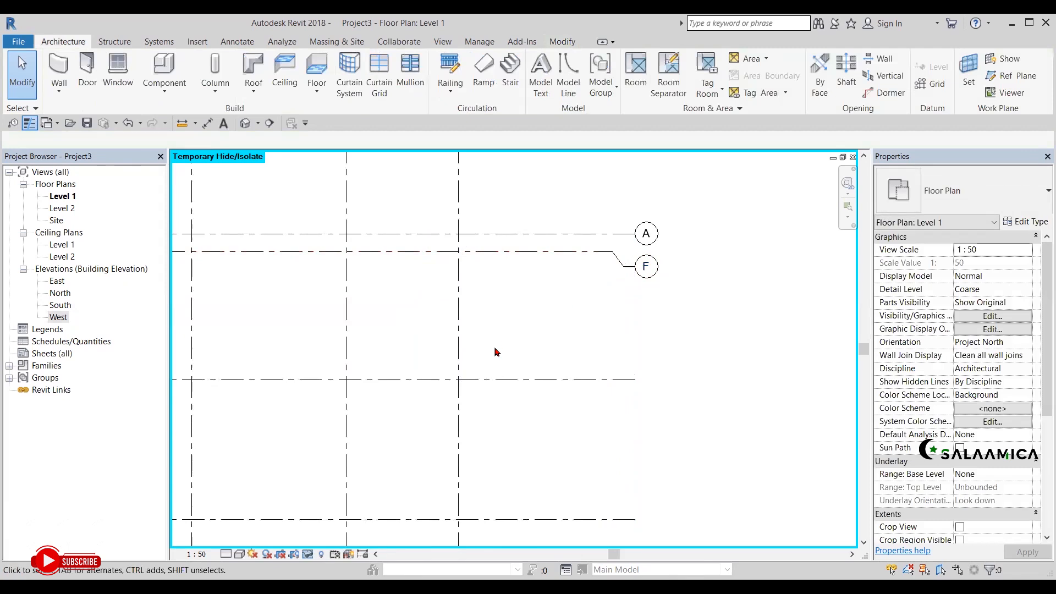
Delete grid F from the Level 1 floor plan
left_click(553, 252)
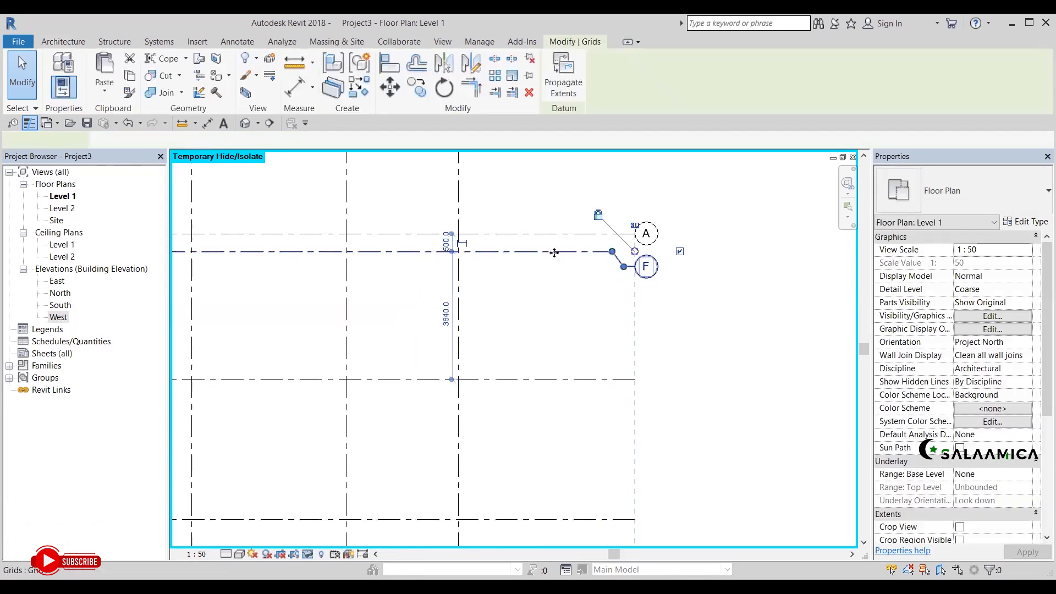
key("Delete")
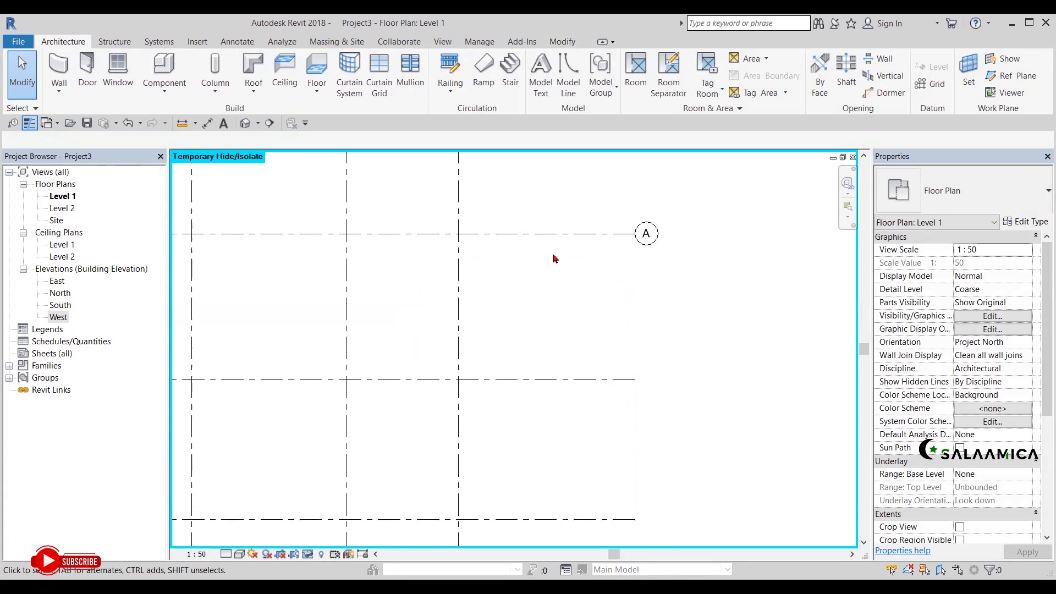
scroll(556, 286, "down", 2)
middle_click_drag(552, 300, 690, 319)
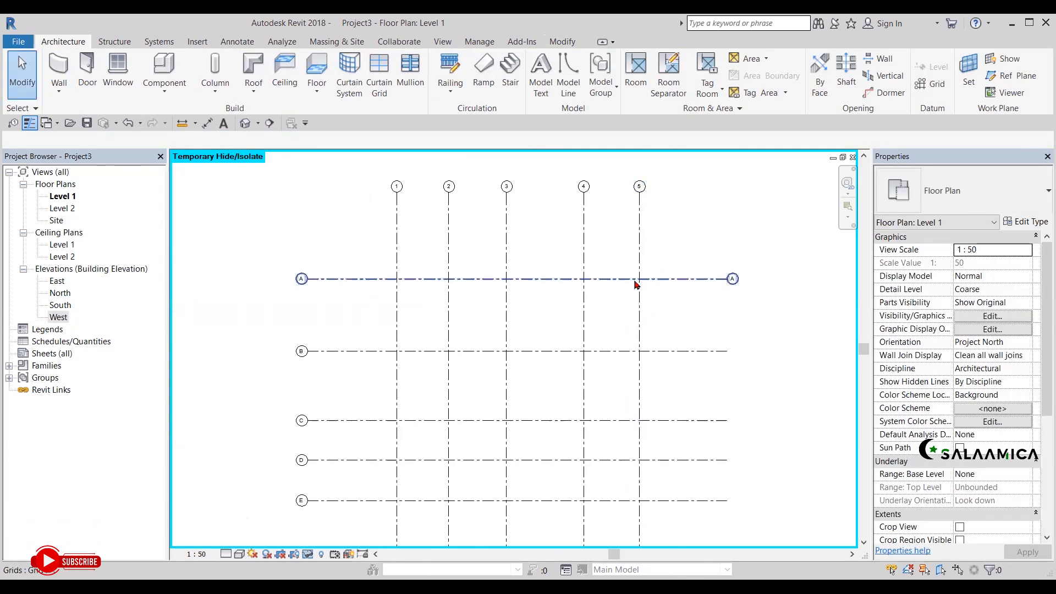
Reset Temporary Hide/Isolate in the Level 1 plan to restore the hidden elements
key("h")
key("r")
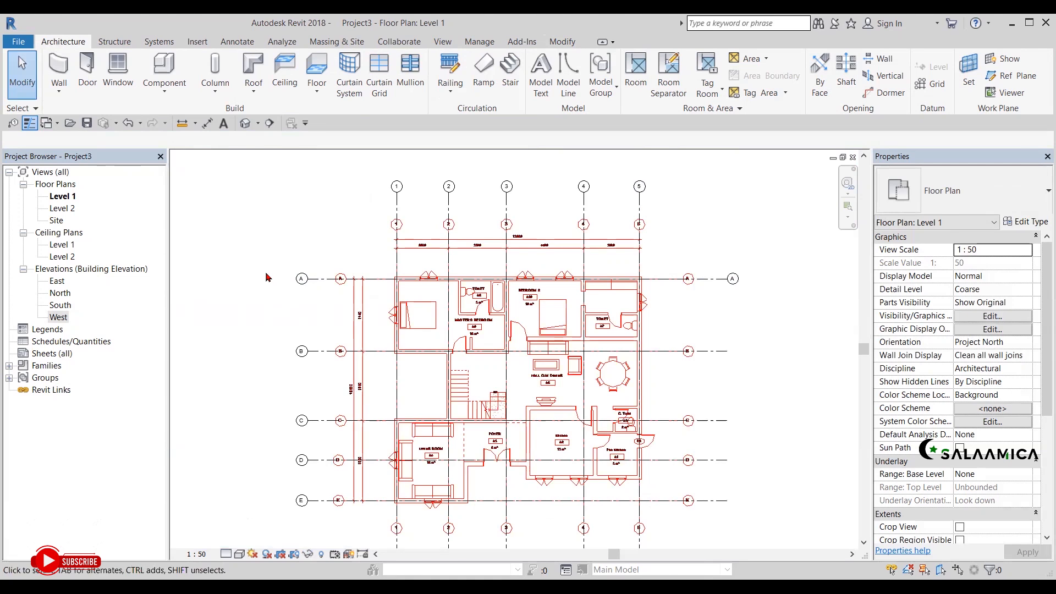
middle_click_drag(732, 241, 723, 228)
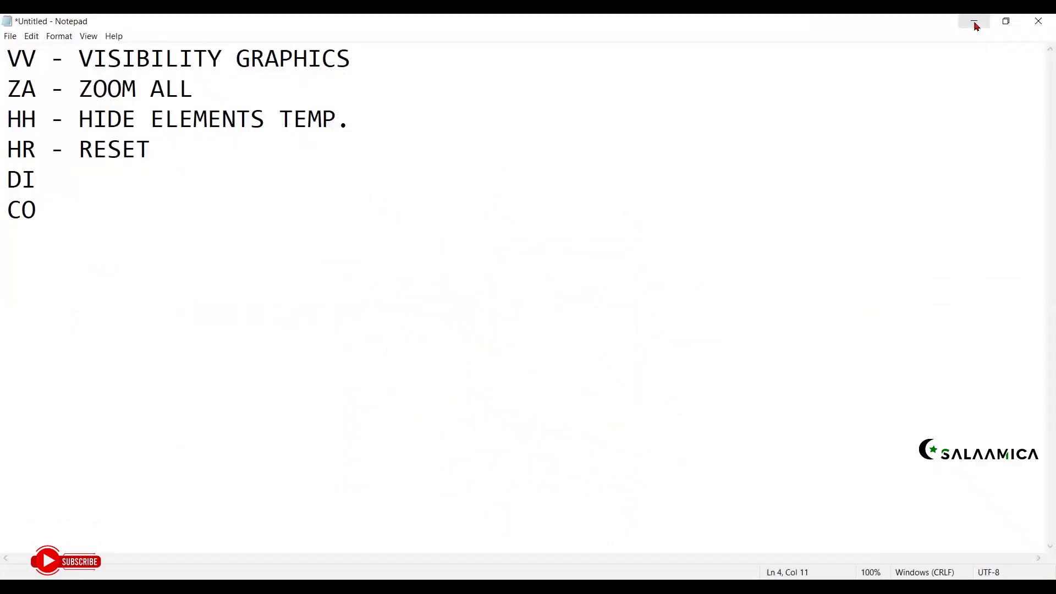
Minimize the Notepad shortcut list and return to the Level 1 floor plan in Revit
left_click(975, 20)
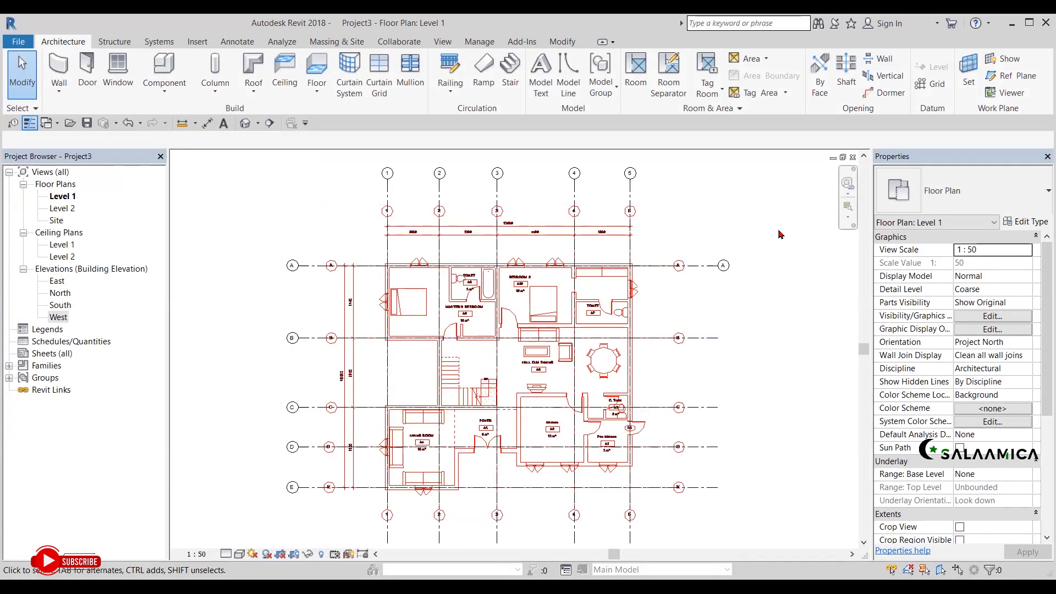
middle_click_drag(781, 231, 779, 224)
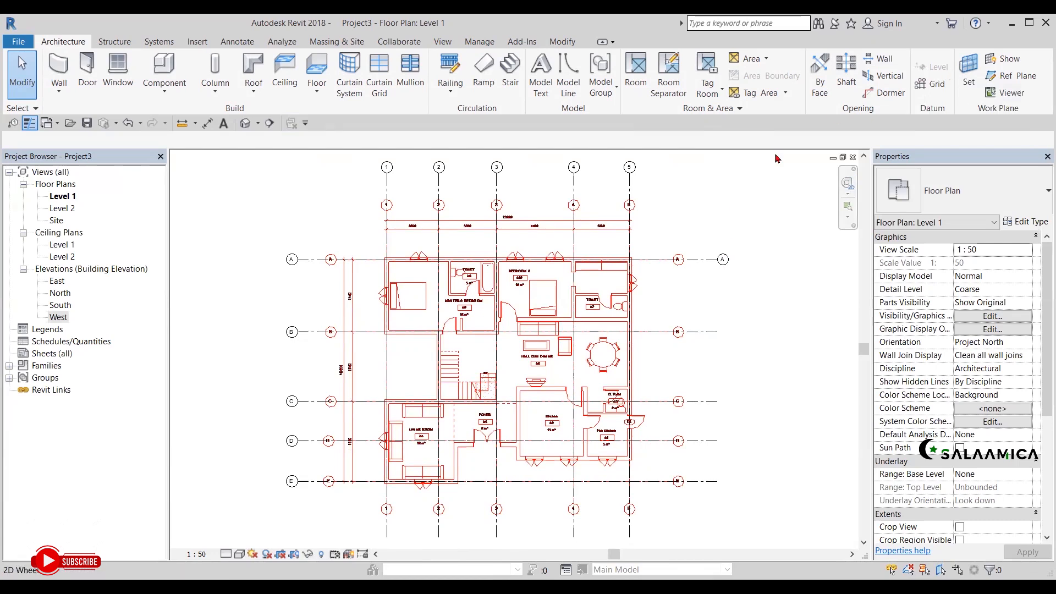
middle_click_drag(746, 230, 741, 221)
scroll(741, 218, "down", 1)
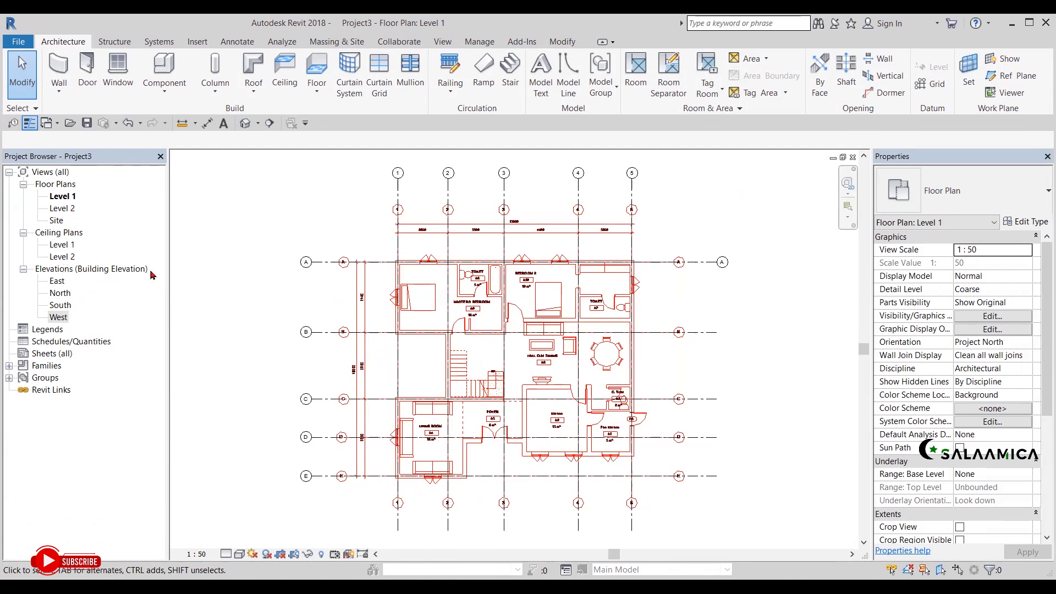
Open the South elevation and raise the upper ends of grids 1 to 5 together, well above Level 2
double_click(60, 305)
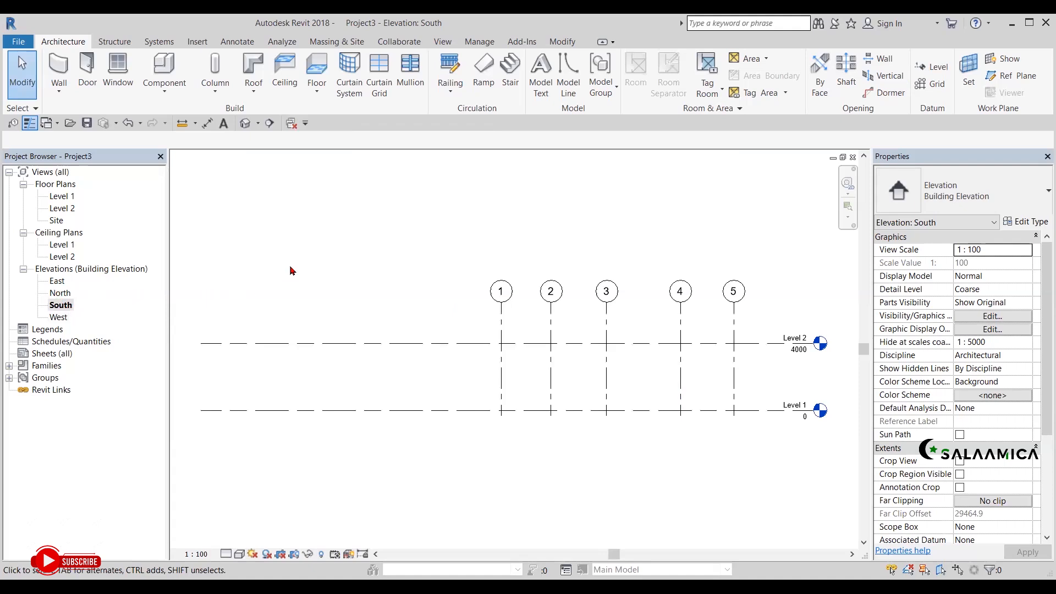
middle_click_drag(786, 266, 672, 270)
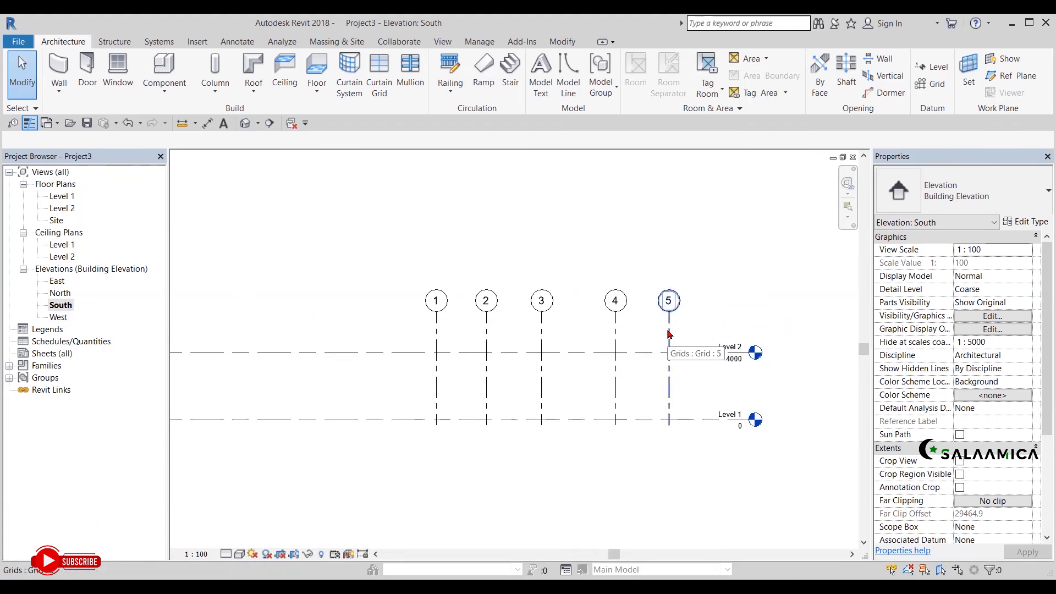
left_click(668, 337)
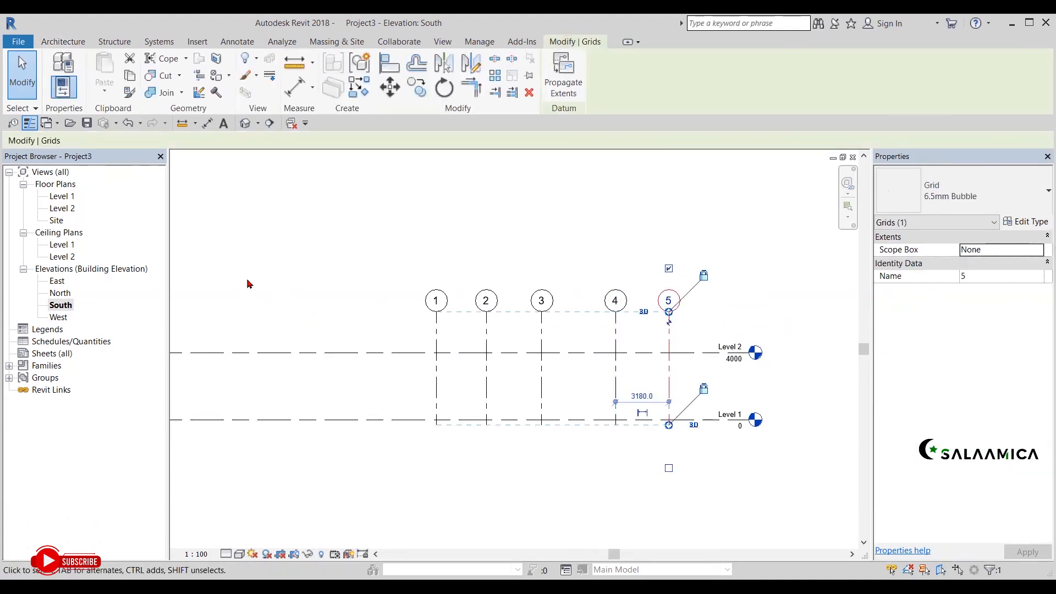
left_click_drag(668, 312, 746, 252)
left_click(770, 276)
middle_click_drag(779, 286, 725, 265)
scroll(730, 257, "down", 2)
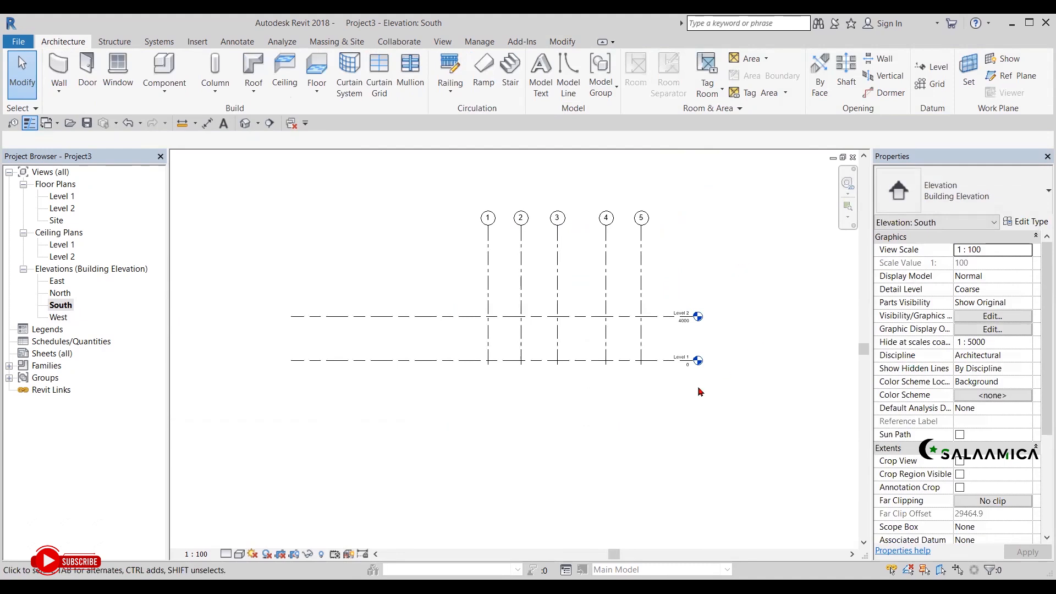
Examine the Level 1 and Level 2 lines with their names and elevations in the South elevation
scroll(659, 393, "up", 3)
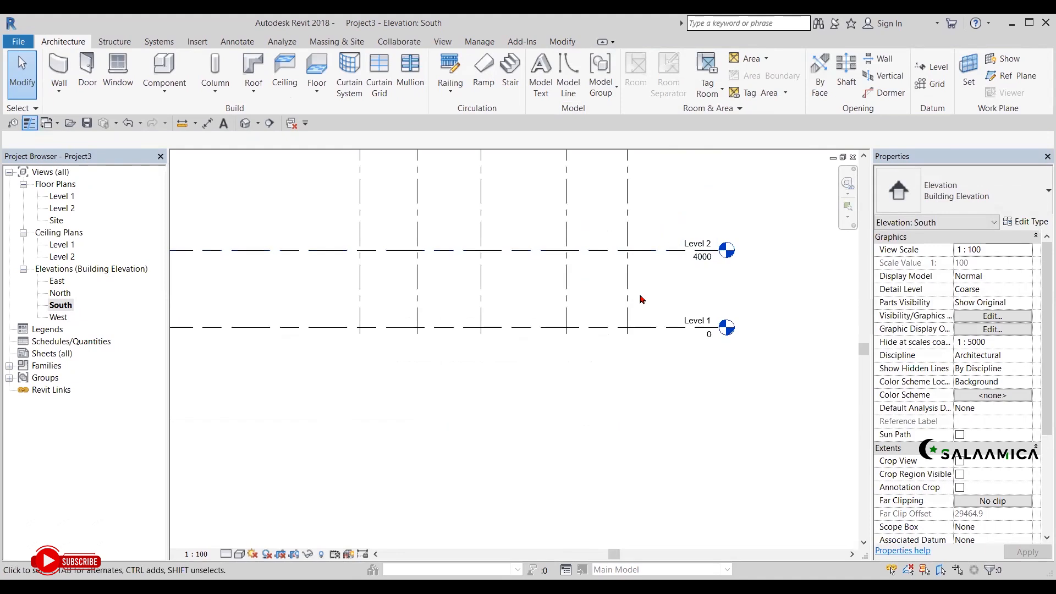
left_click(650, 251)
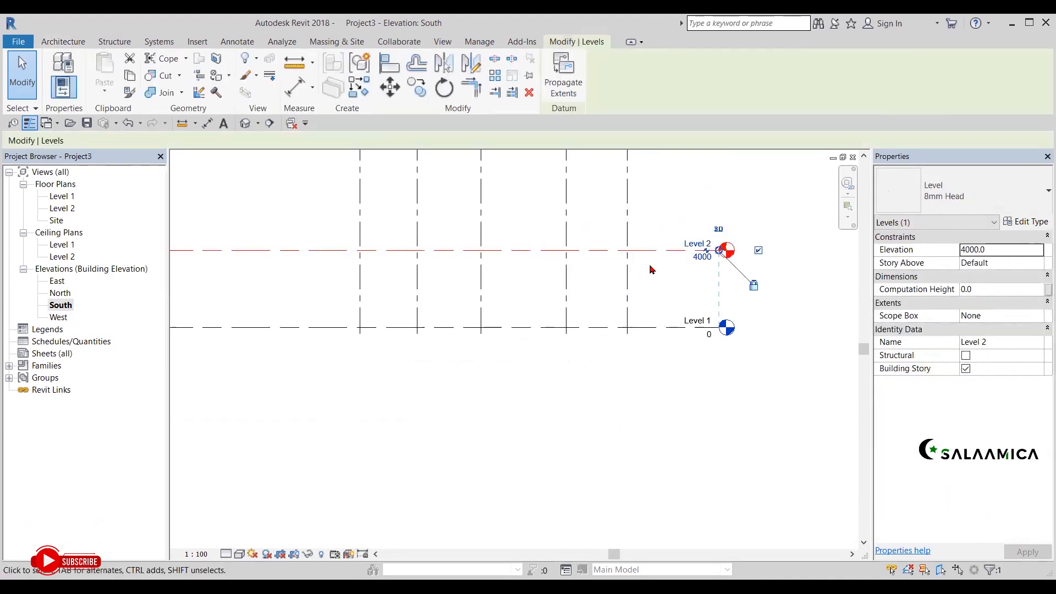
left_click(620, 354)
scroll(629, 420, "up", 1)
scroll(719, 384, "up", 3)
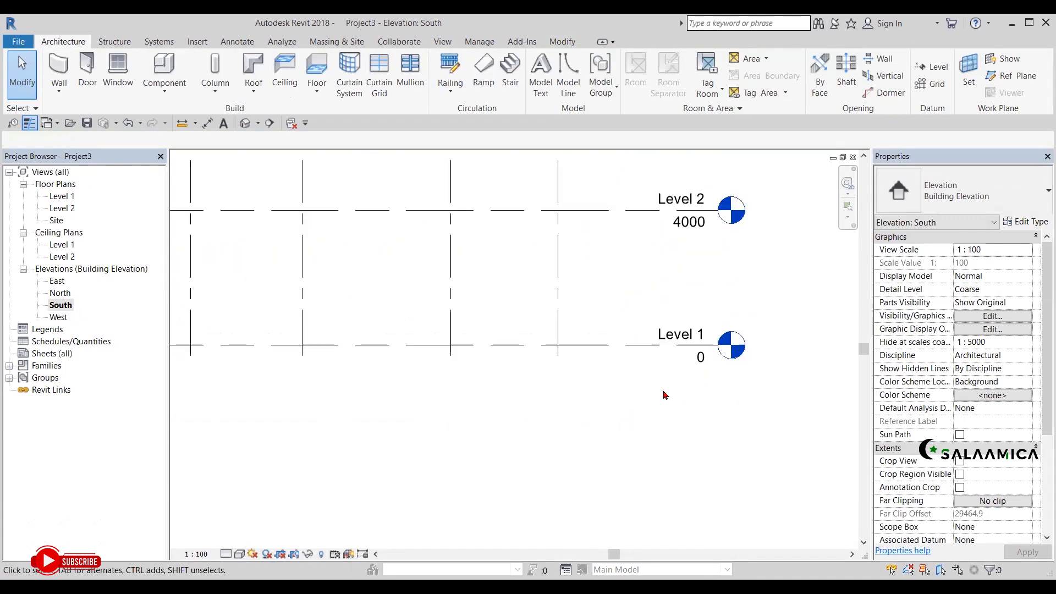
scroll(632, 395, "down", 2)
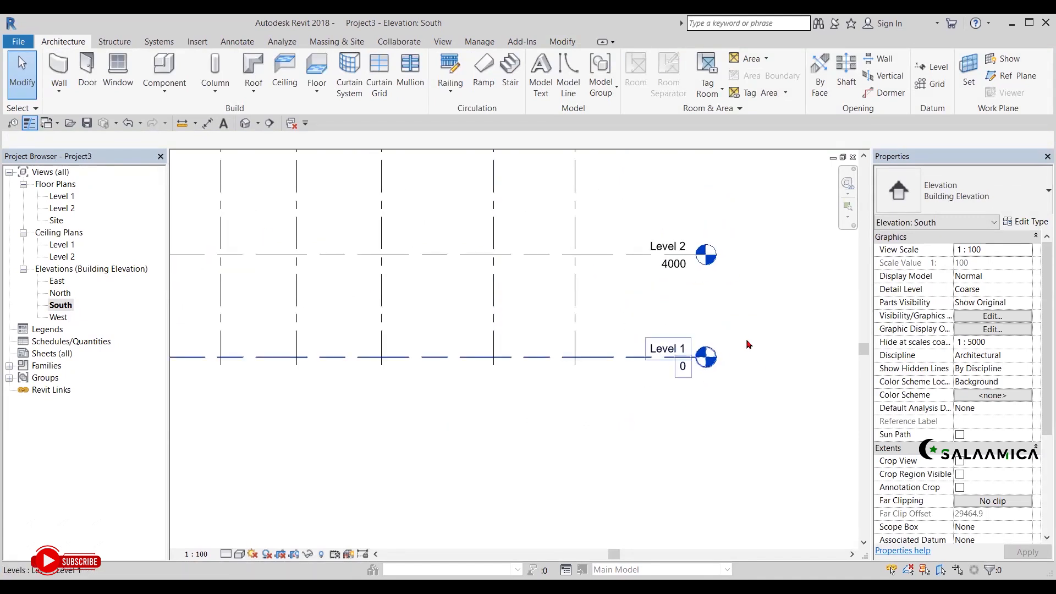
scroll(764, 328, "up", 3)
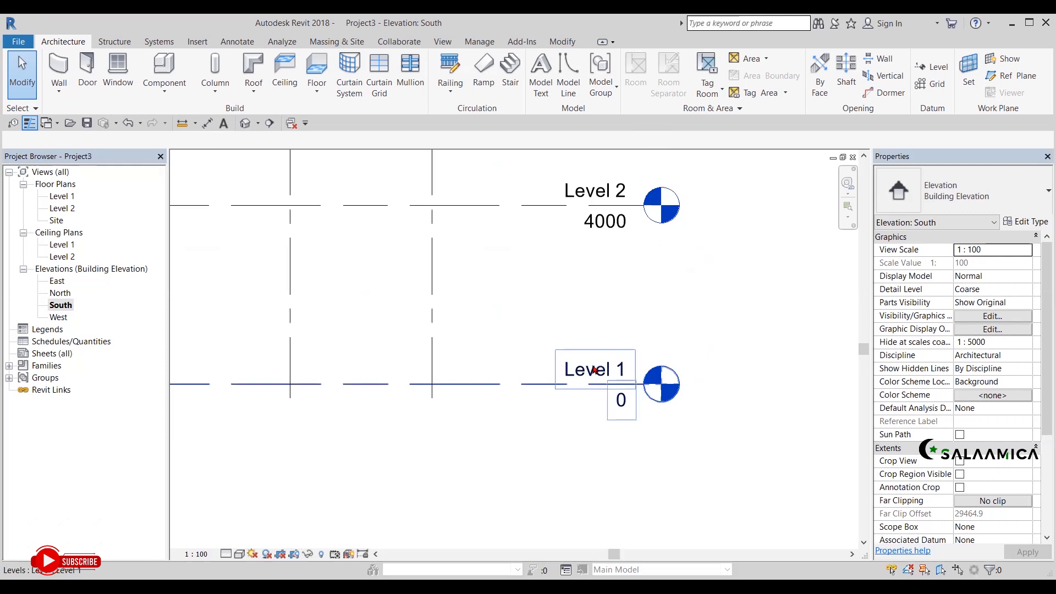
double_click(593, 369)
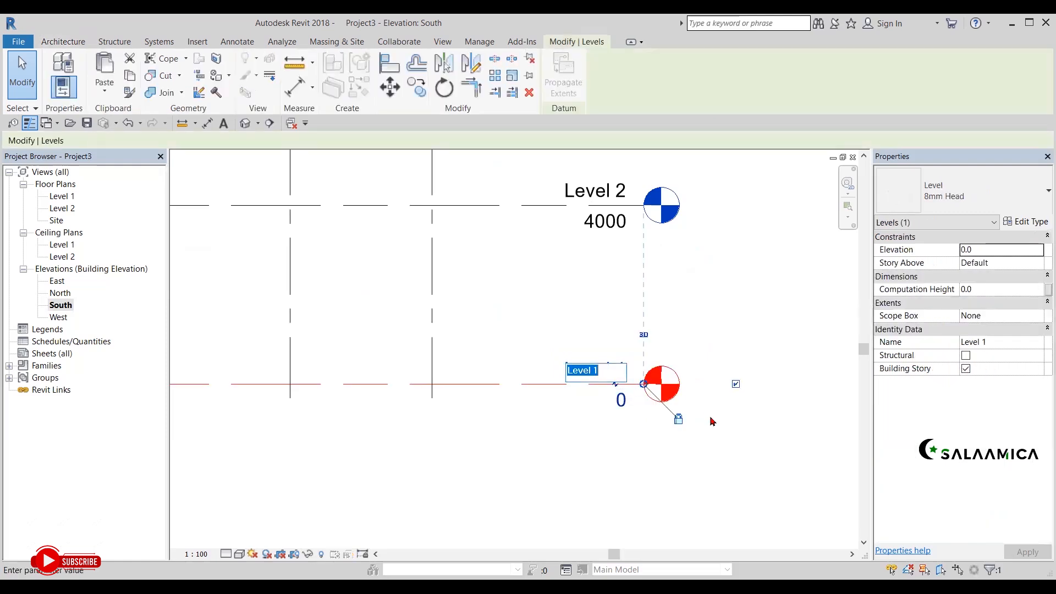
type("GRO")
type("UND FLOOR")
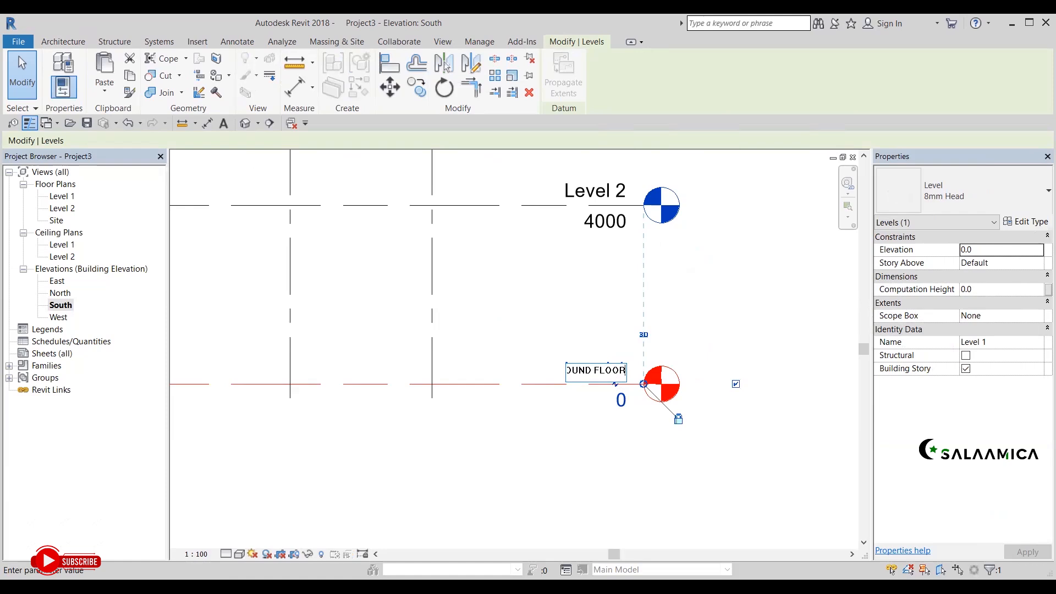
key("Escape")
key("Escape")
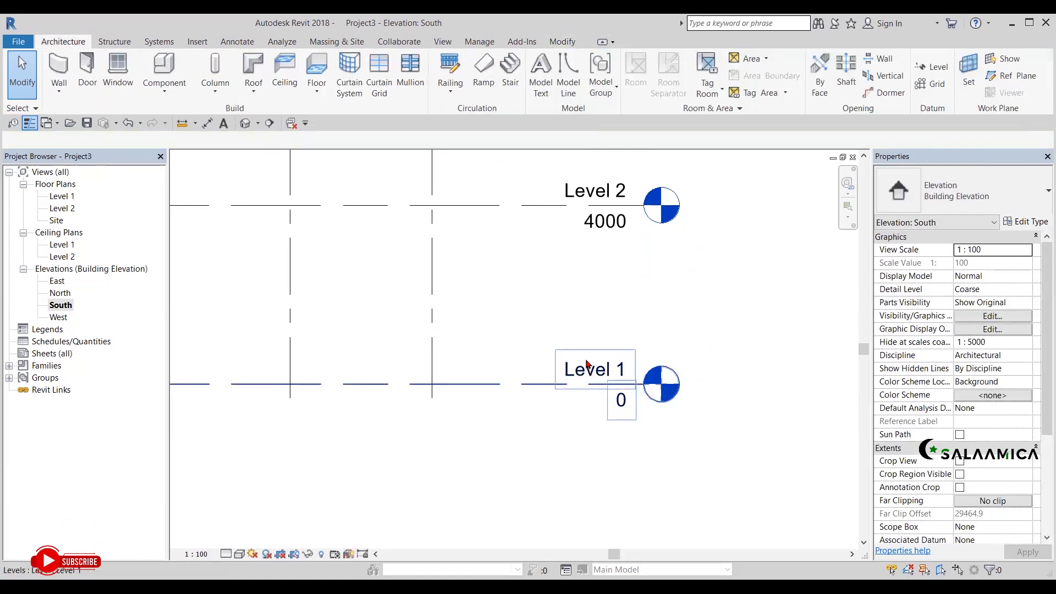
Rename Level 1 as GROUND FLOOR and rename its corresponding views as well
left_click(584, 364)
left_click(584, 364)
type("GROUND FLO")
type("OR")
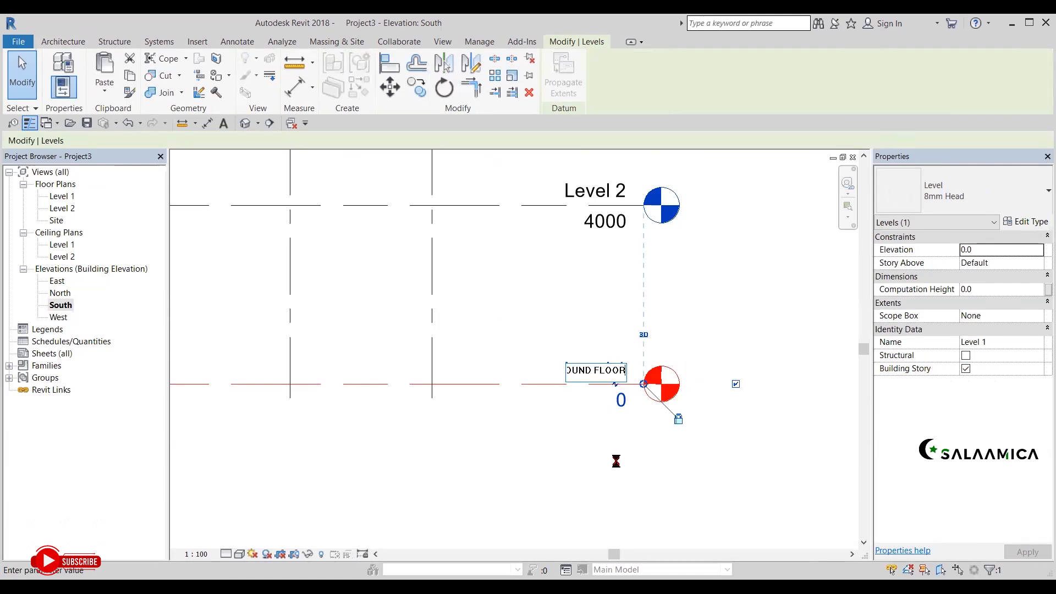
left_click(615, 462)
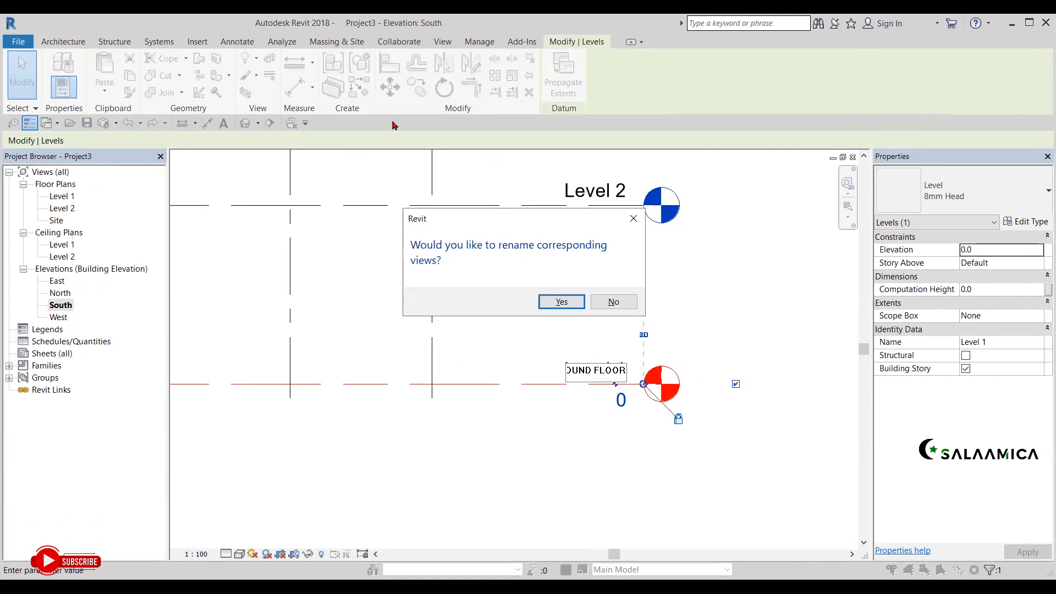
left_click(559, 301)
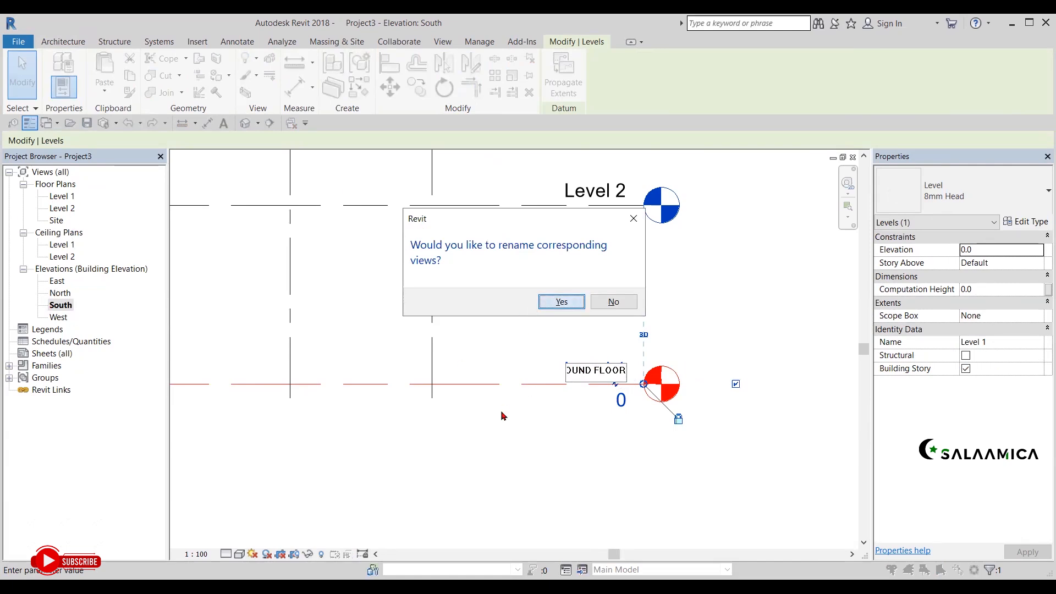
left_click(499, 444)
Rename Level 2 as 1ST FLOOR and rename its corresponding views as well
middle_click_drag(523, 273, 641, 323)
scroll(594, 239, "down", 1)
scroll(594, 240, "up", 3)
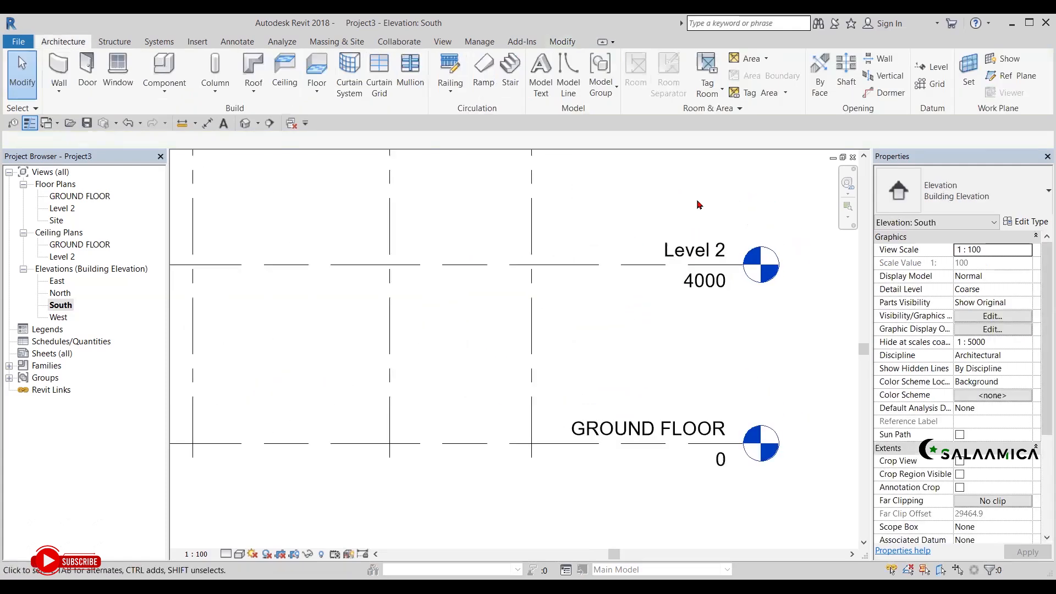
left_click(668, 265)
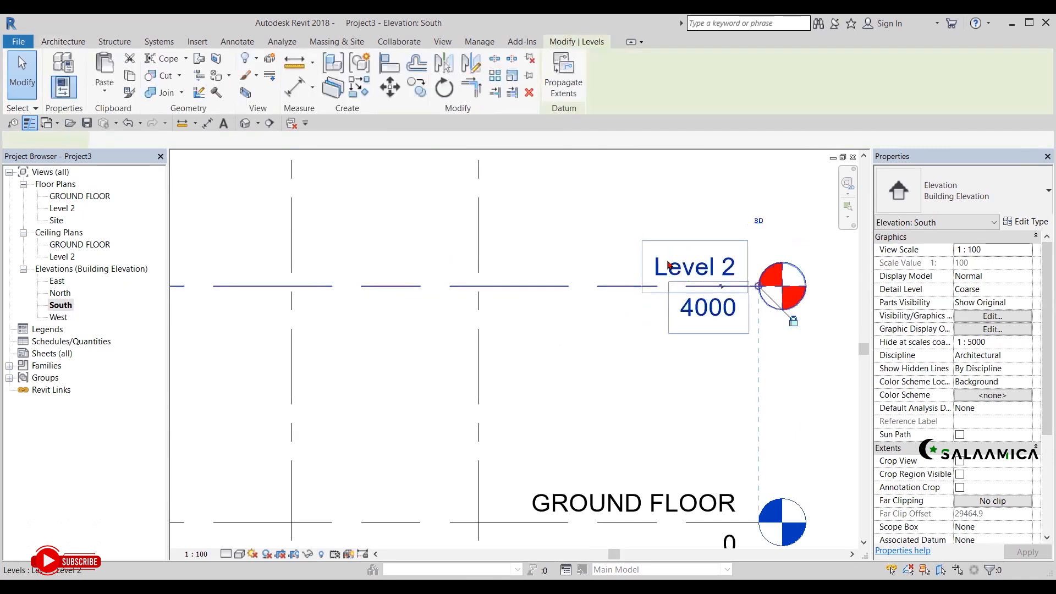
left_click(668, 266)
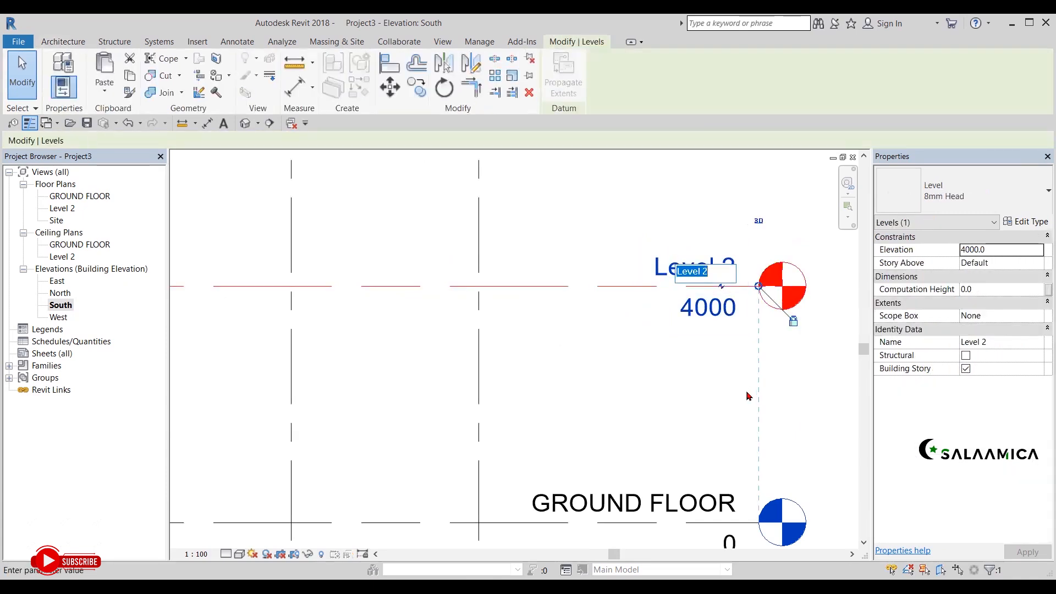
type("1ST")
type(" GFL")
key("BackSpace")
key("BackSpace")
key("BackSpace")
type("FLOOR")
key("Return")
left_click(557, 313)
left_click(685, 206)
Show the level heads at the left ends of the 1ST FLOOR and GROUND FLOOR lines
scroll(685, 206, "down", 3)
middle_click_drag(773, 202, 802, 273)
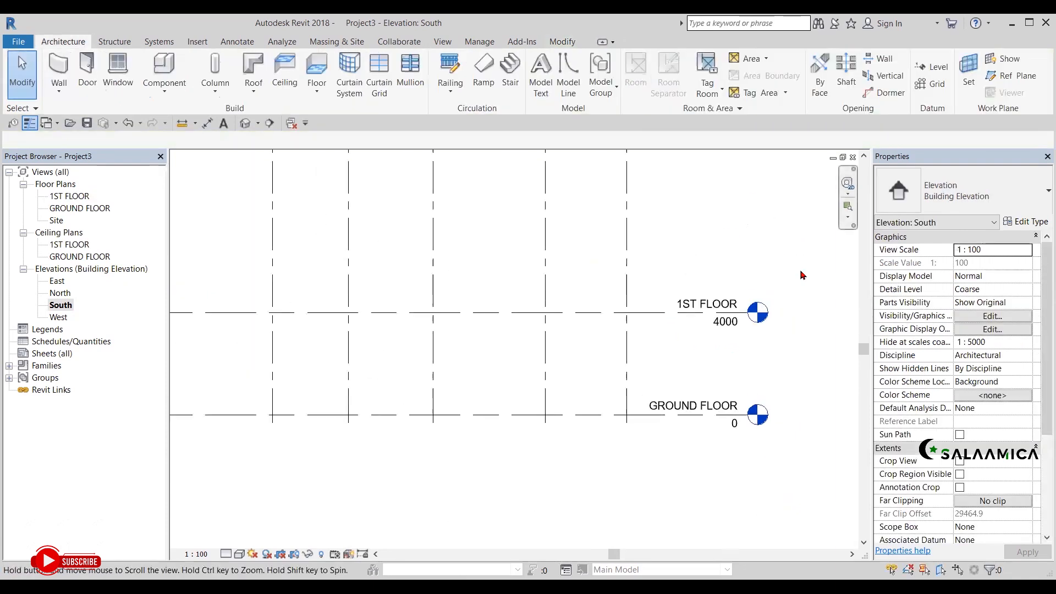
scroll(792, 270, "down", 4)
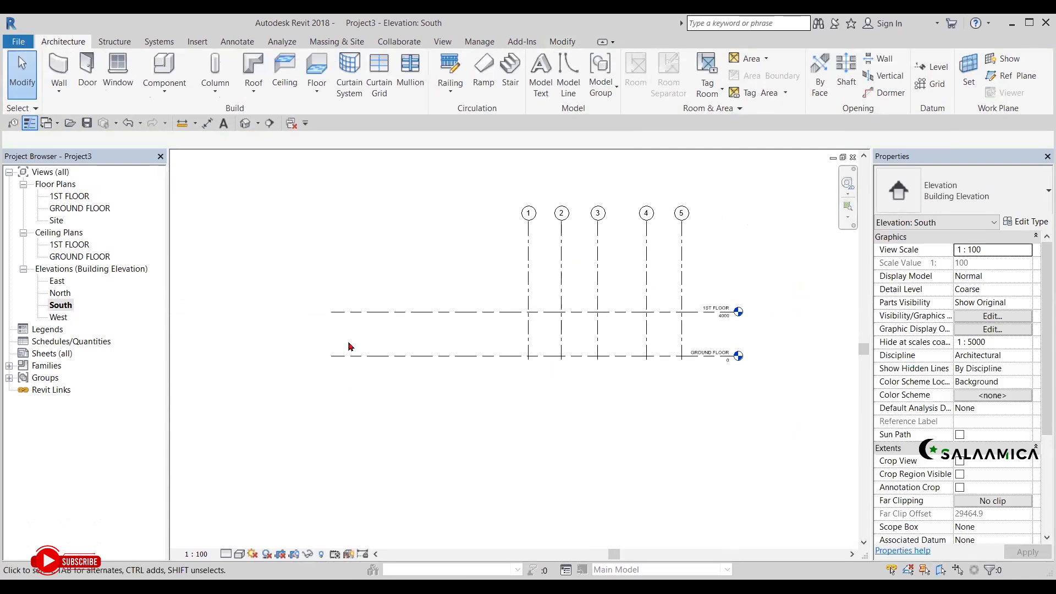
scroll(693, 326, "up", 4)
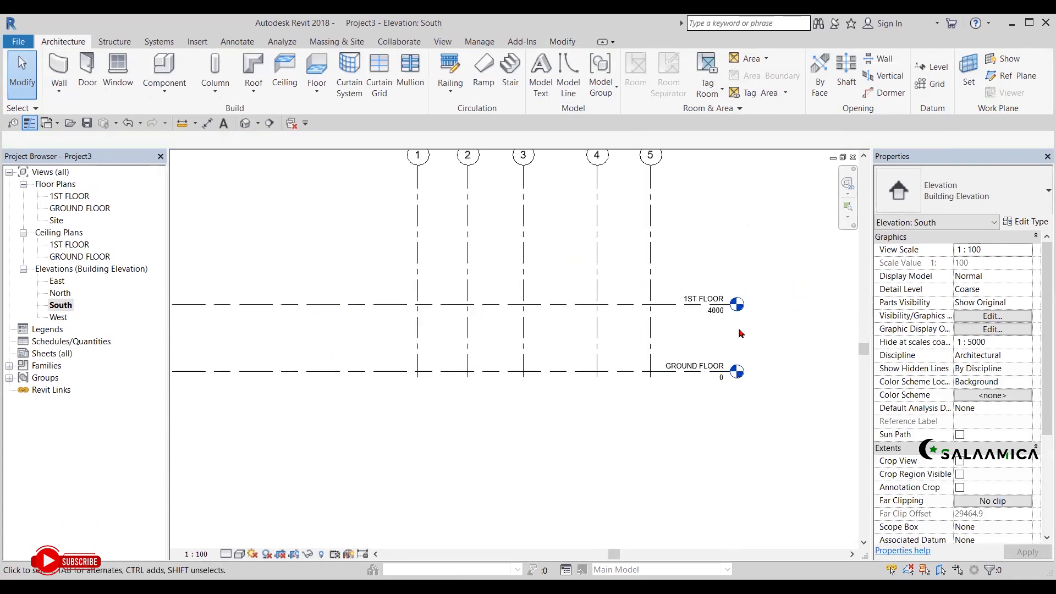
scroll(693, 325, "down", 4)
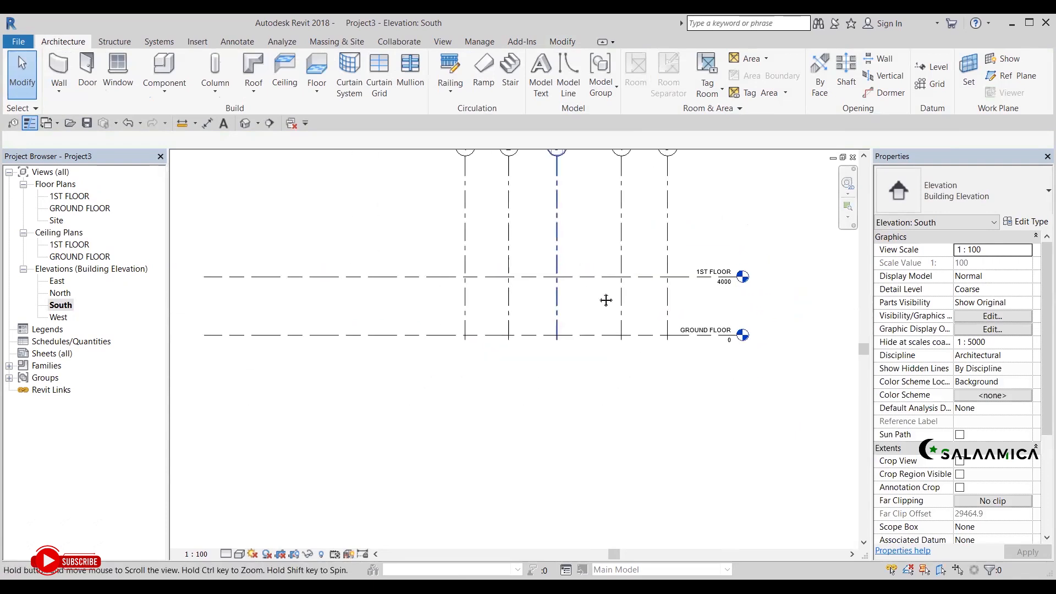
middle_click_drag(374, 304, 539, 342)
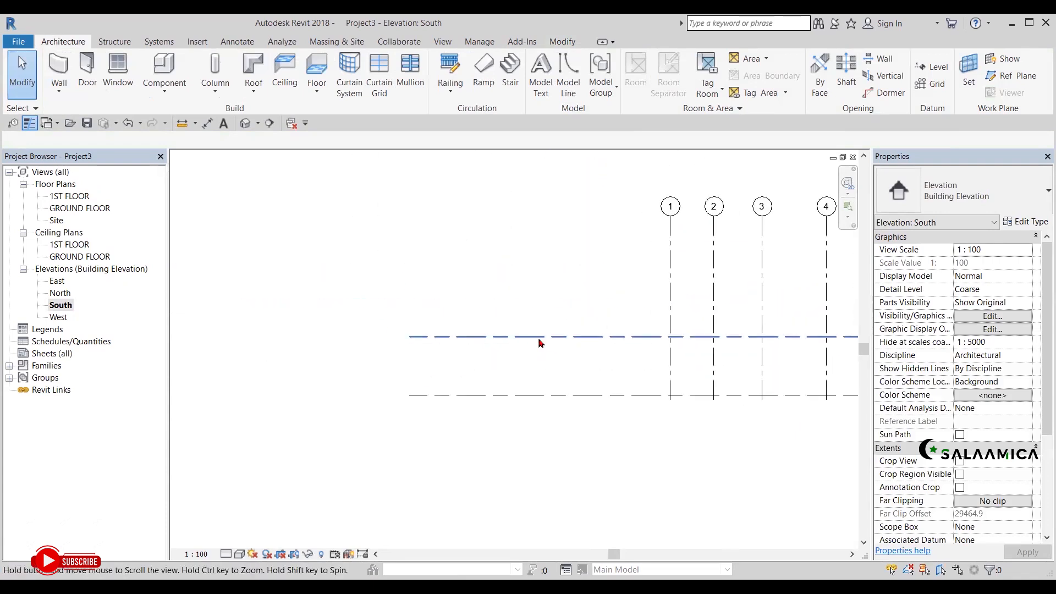
left_click(435, 337)
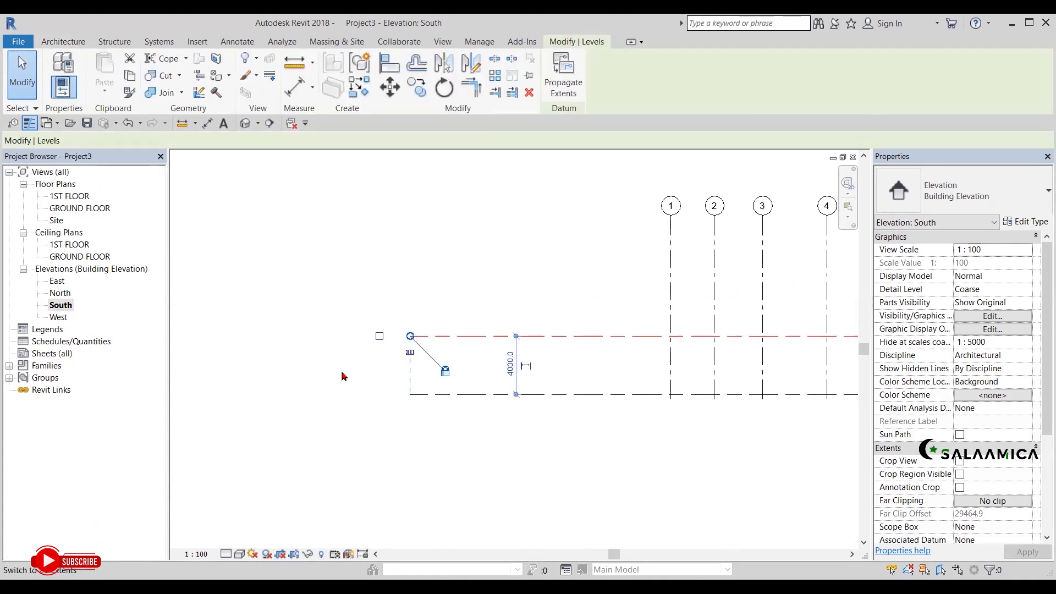
left_click(380, 336)
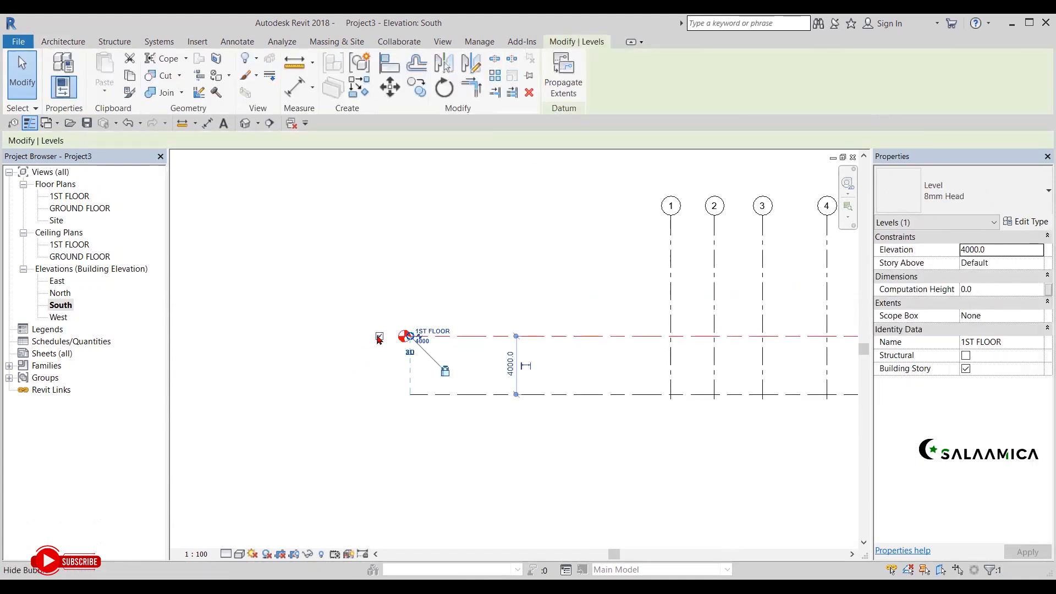
left_click(407, 394)
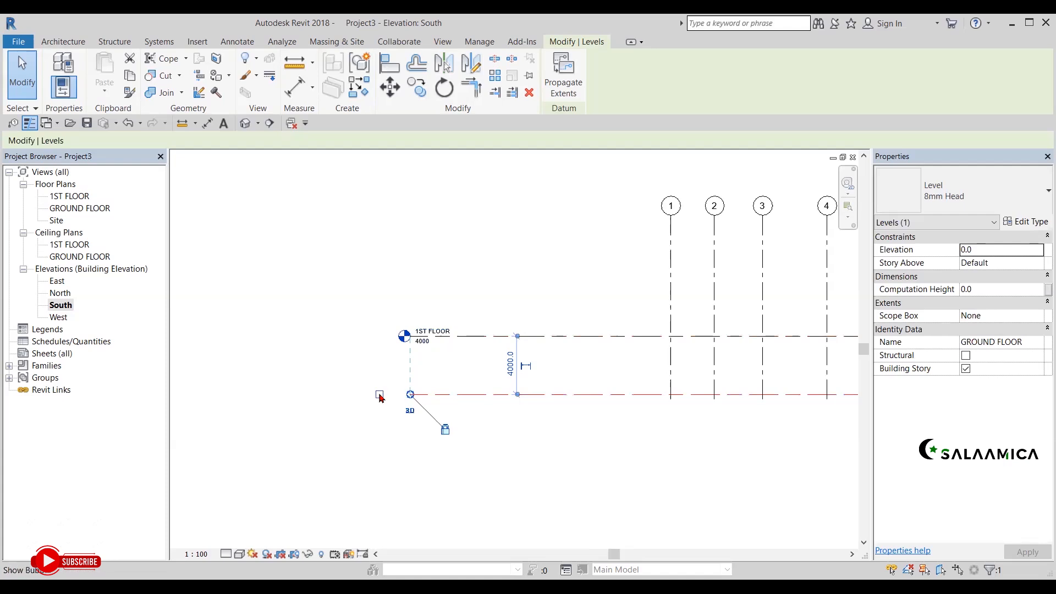
left_click(379, 395)
left_click(561, 451)
Hide the level heads at the right ends of the 1ST FLOOR and GROUND FLOOR lines
middle_click_drag(632, 454, 320, 396)
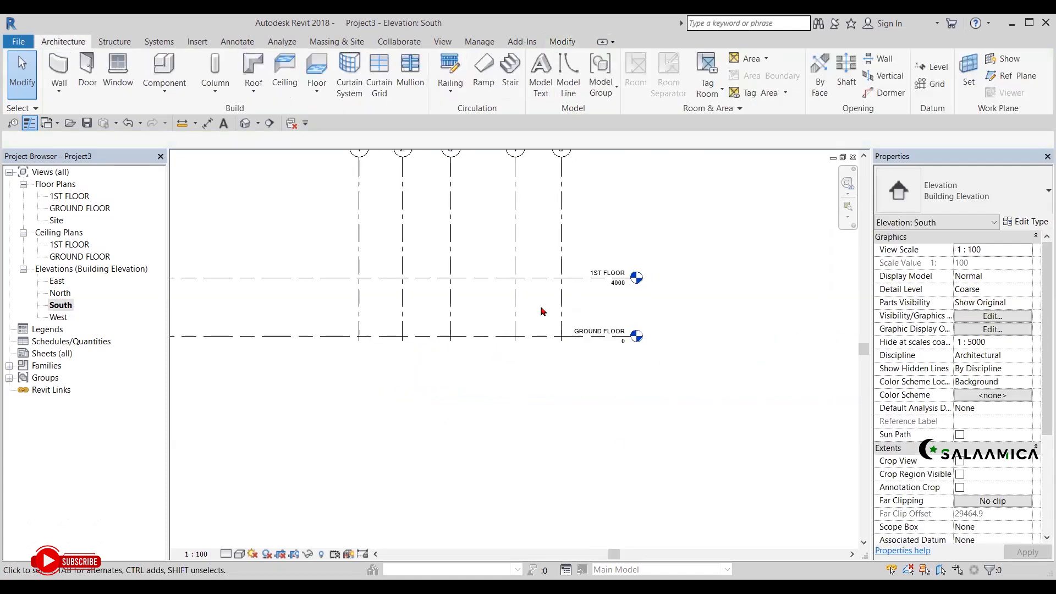
left_click(579, 279)
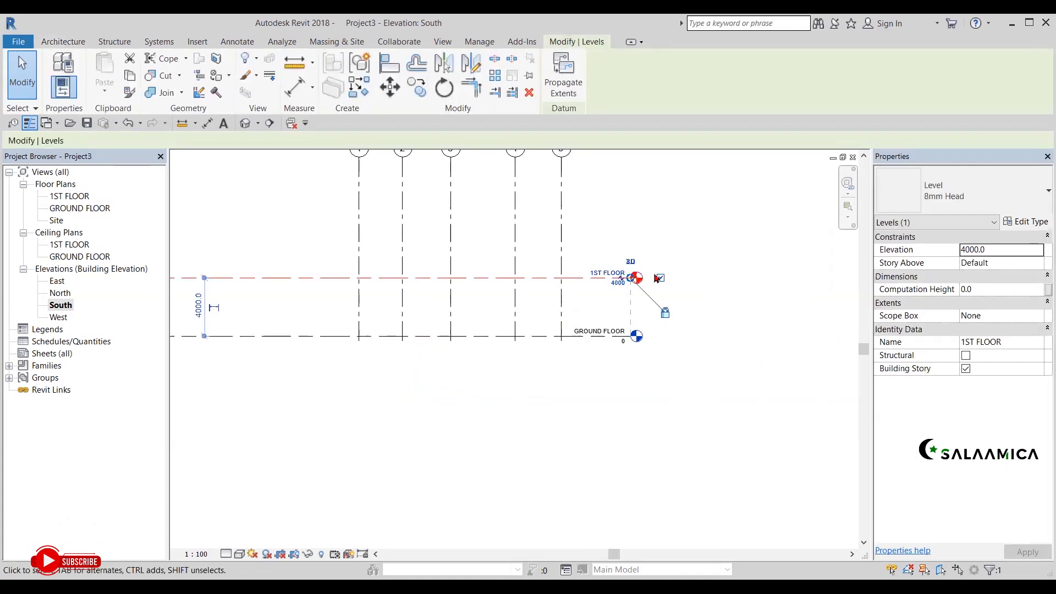
left_click(661, 278)
left_click(686, 279)
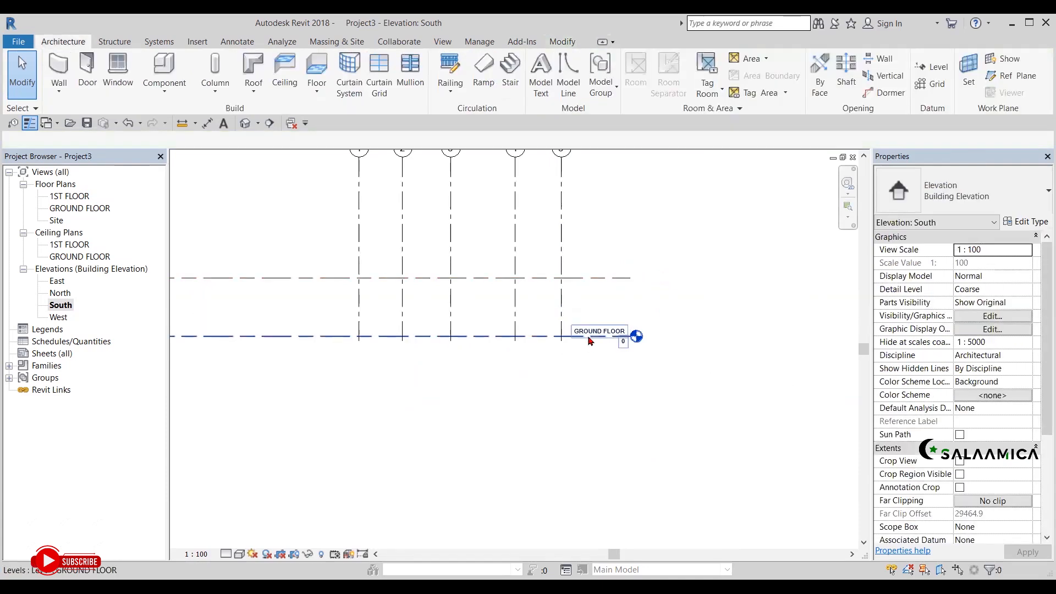
left_click(587, 336)
left_click(660, 336)
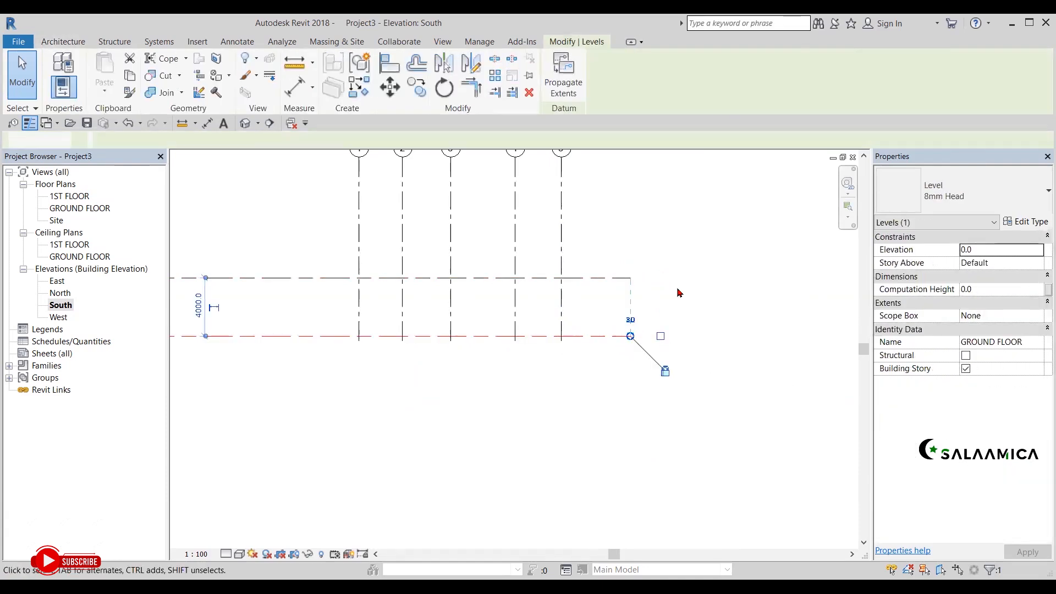
left_click(679, 290)
Pull the aligned left ends of both level lines inward, closer to grid 1
middle_click_drag(519, 267, 648, 281)
scroll(647, 283, "down", 2)
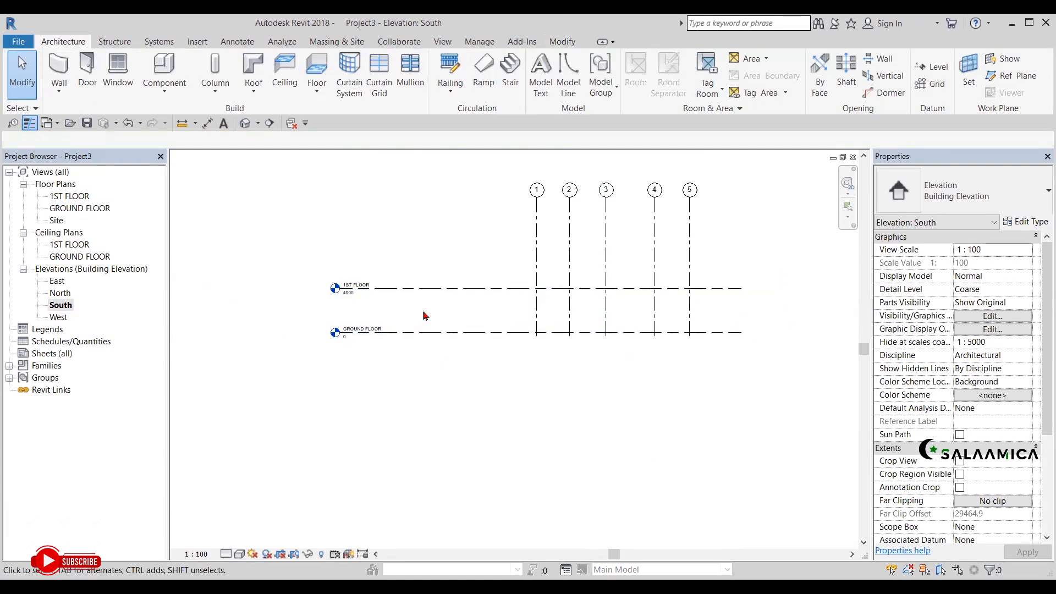
scroll(407, 306, "up", 1)
left_click(363, 285)
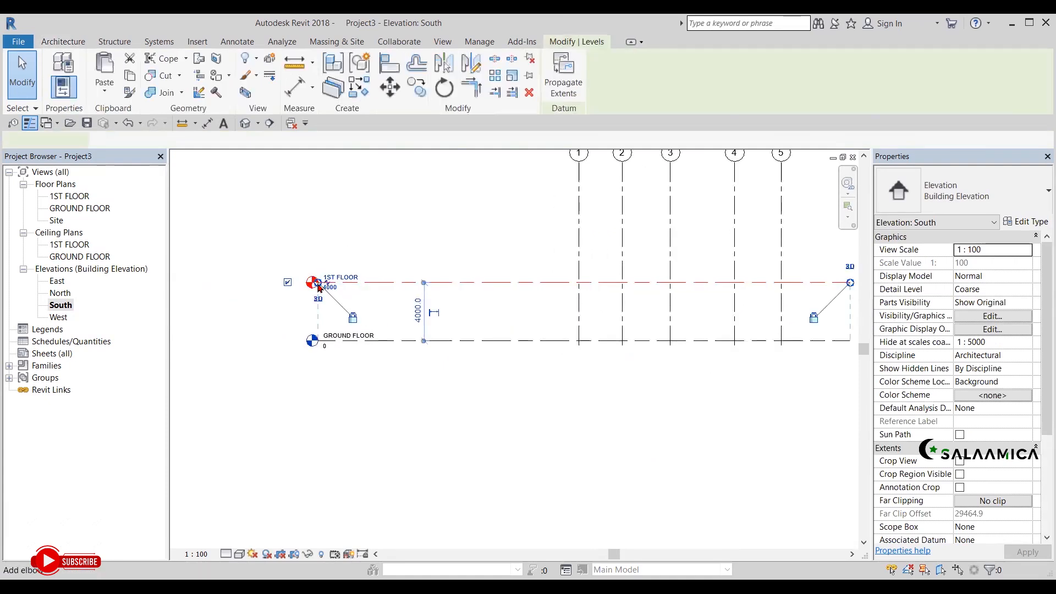
left_click_drag(317, 282, 473, 283)
left_click(414, 224)
Shorten the aligned right ends of both level lines slightly toward grid 5
middle_click_drag(732, 310, 620, 395)
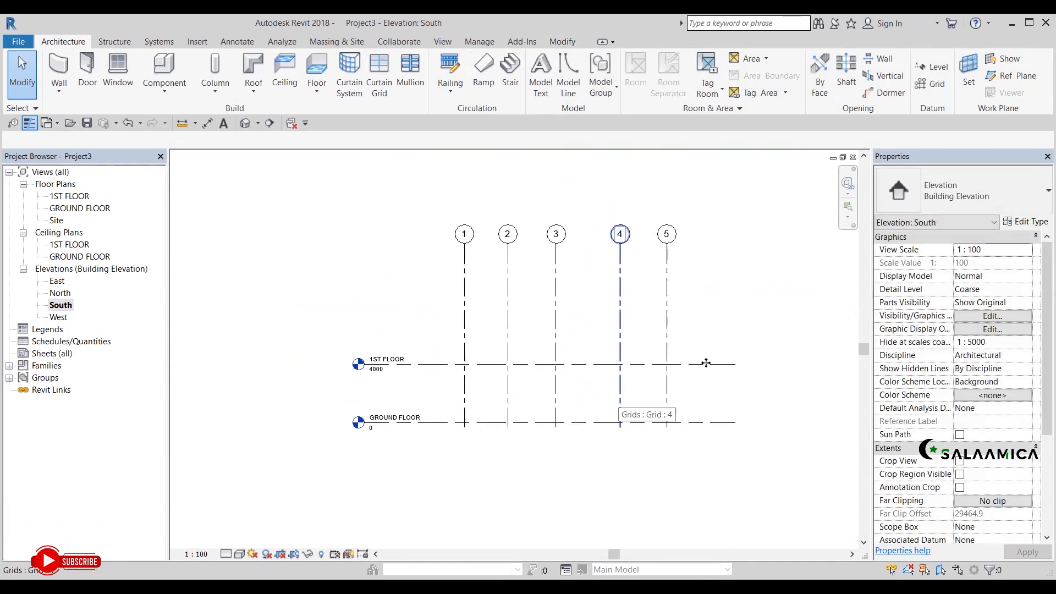
left_click(735, 365)
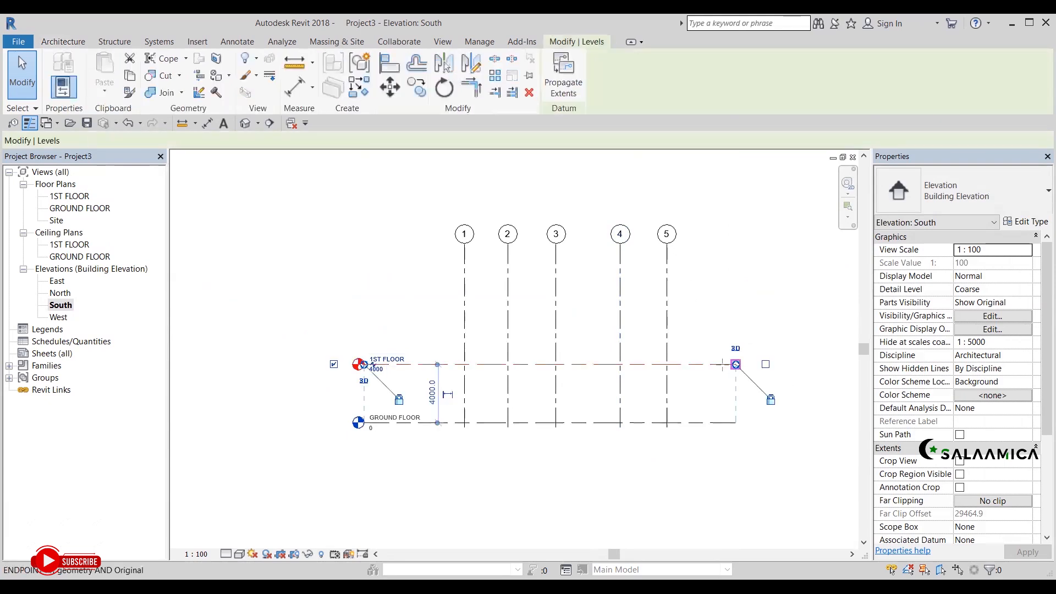
left_click(731, 293)
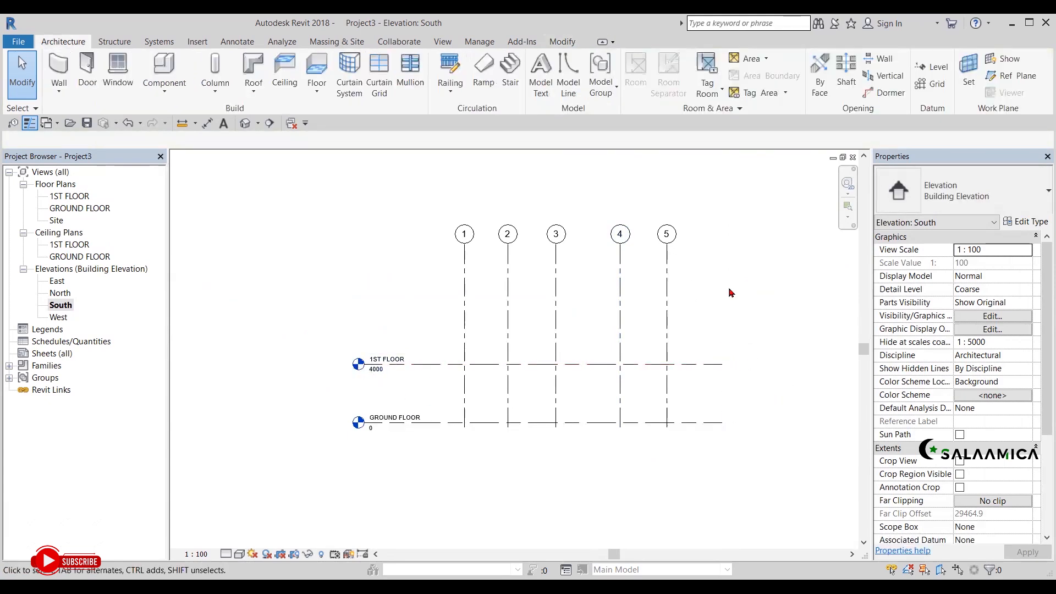
Set the elevation of the 1ST FLOOR level to 3200 mm
scroll(354, 407, "up", 2)
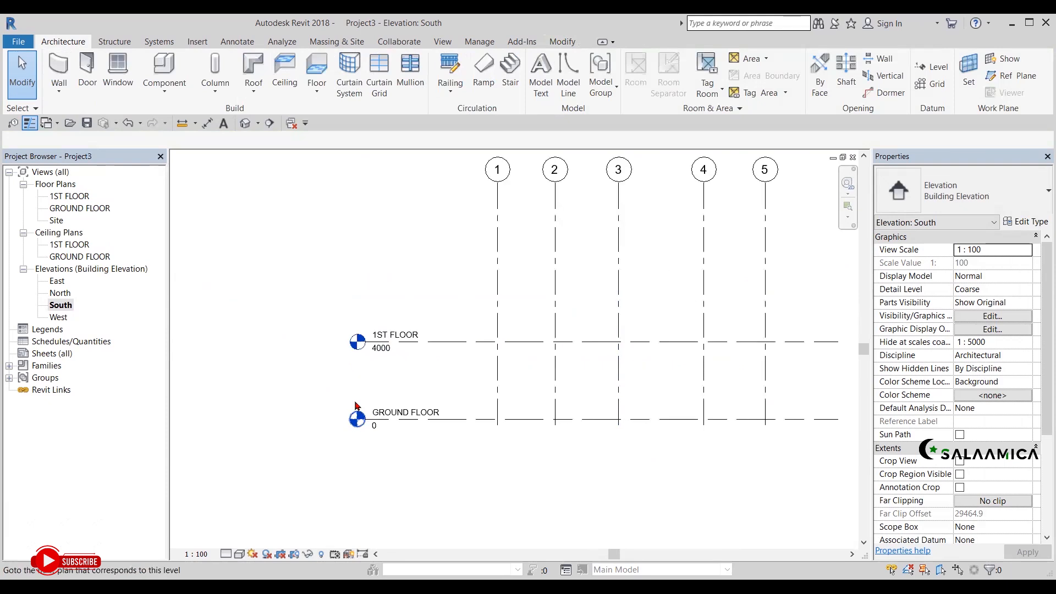
scroll(435, 360, "up", 4)
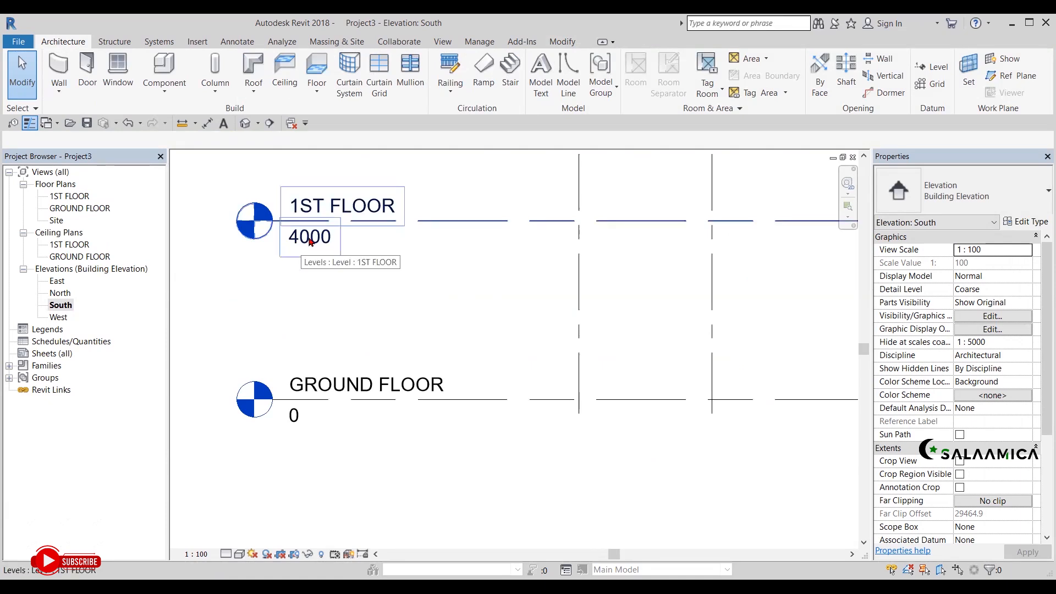
double_click(310, 242)
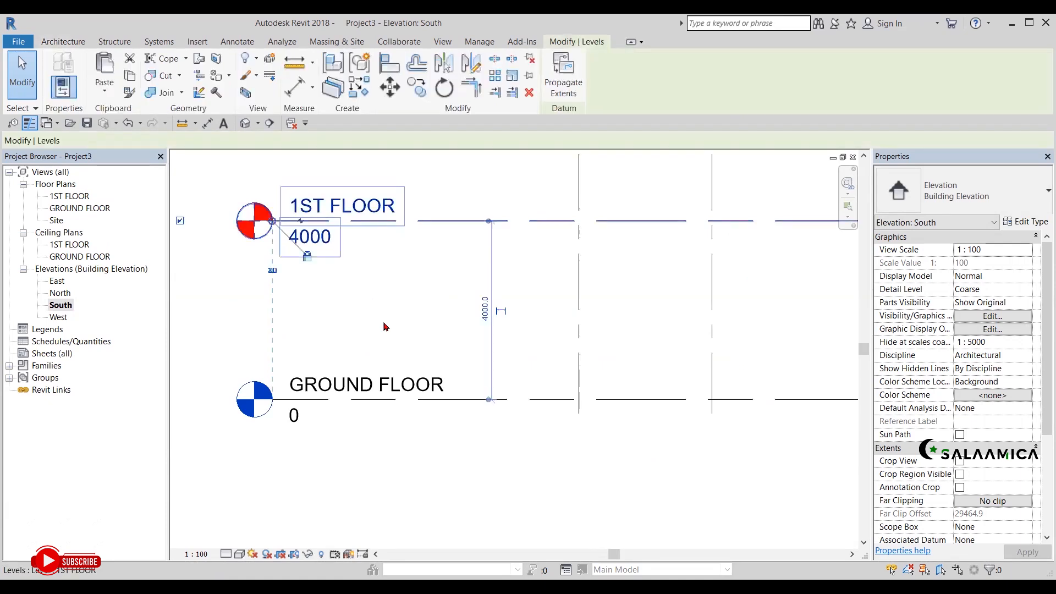
type("3200")
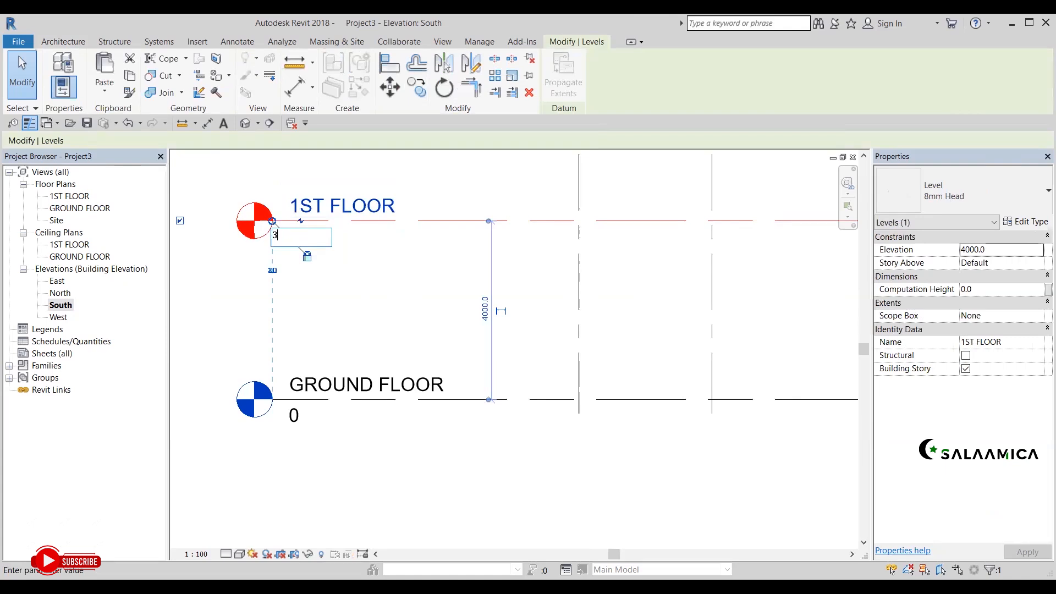
left_click(389, 325)
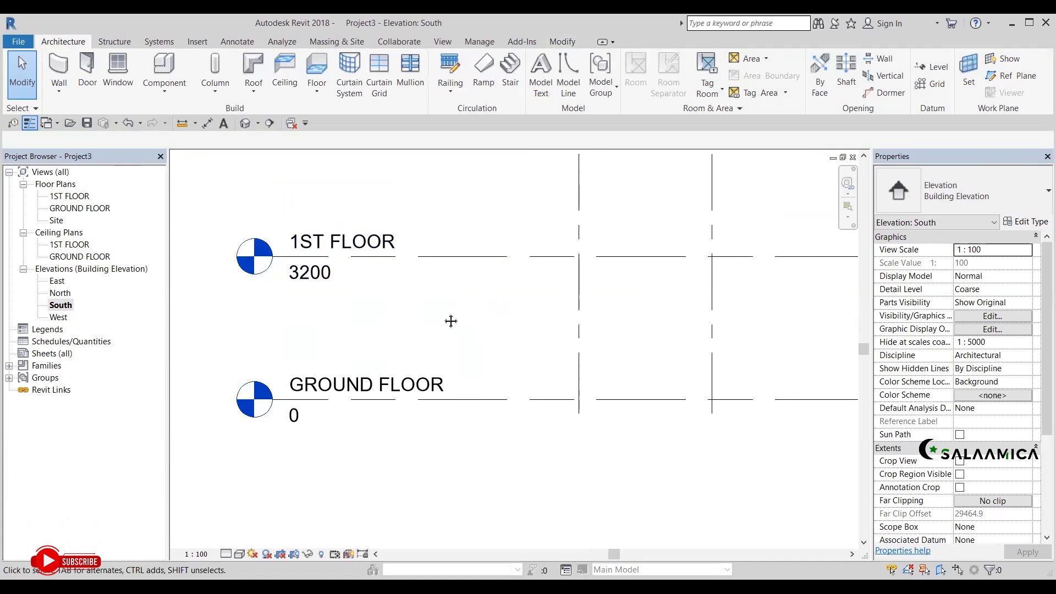
Dimension the height between the GROUND FLOOR and 1ST FLOOR levels as a check, and delete that dimension
middle_click_drag(451, 321, 447, 319)
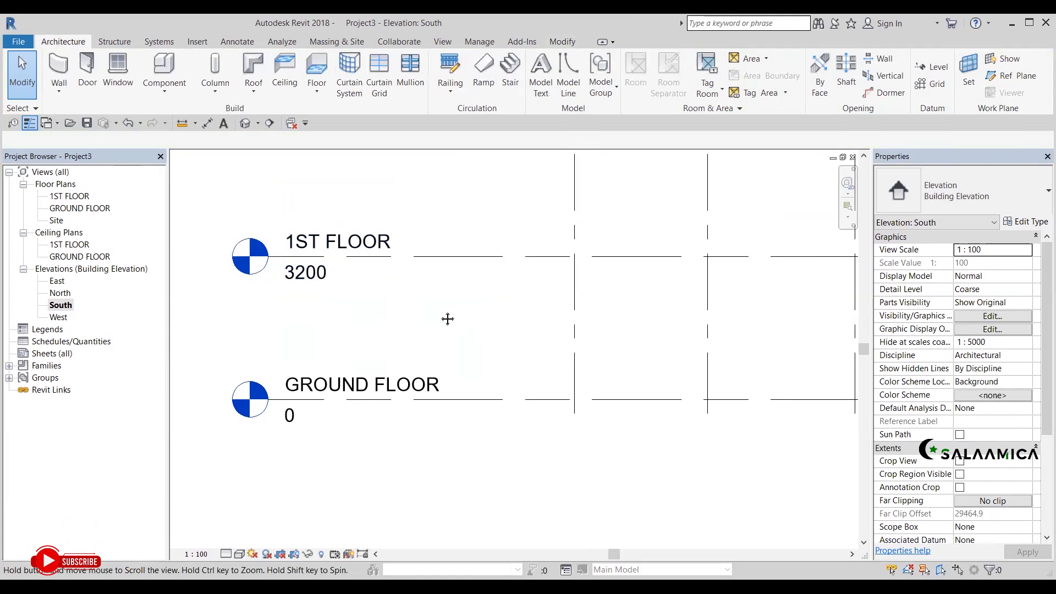
middle_click_drag(448, 319, 435, 306)
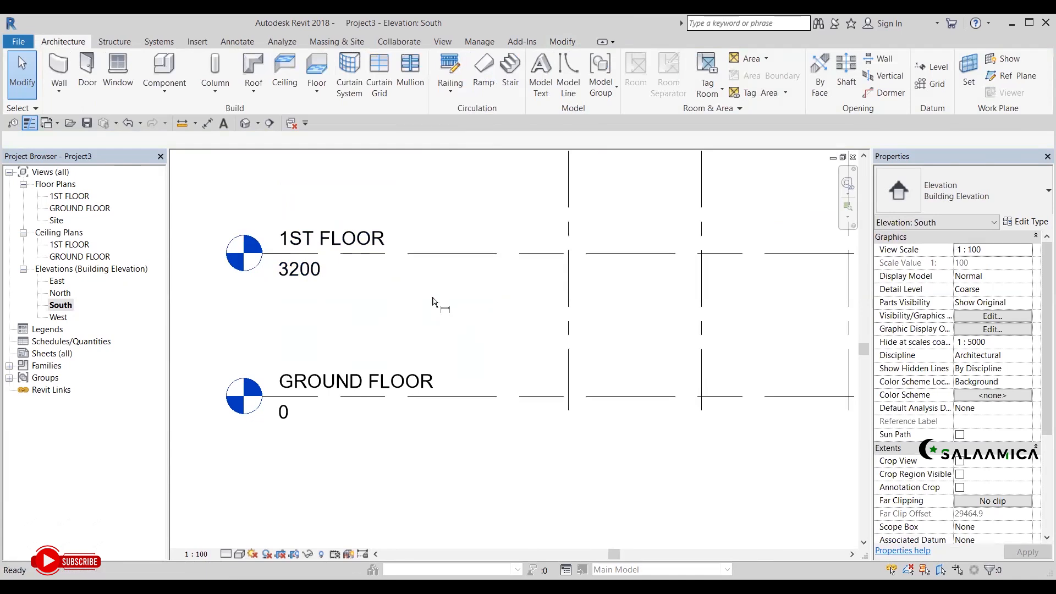
key("d")
key("i")
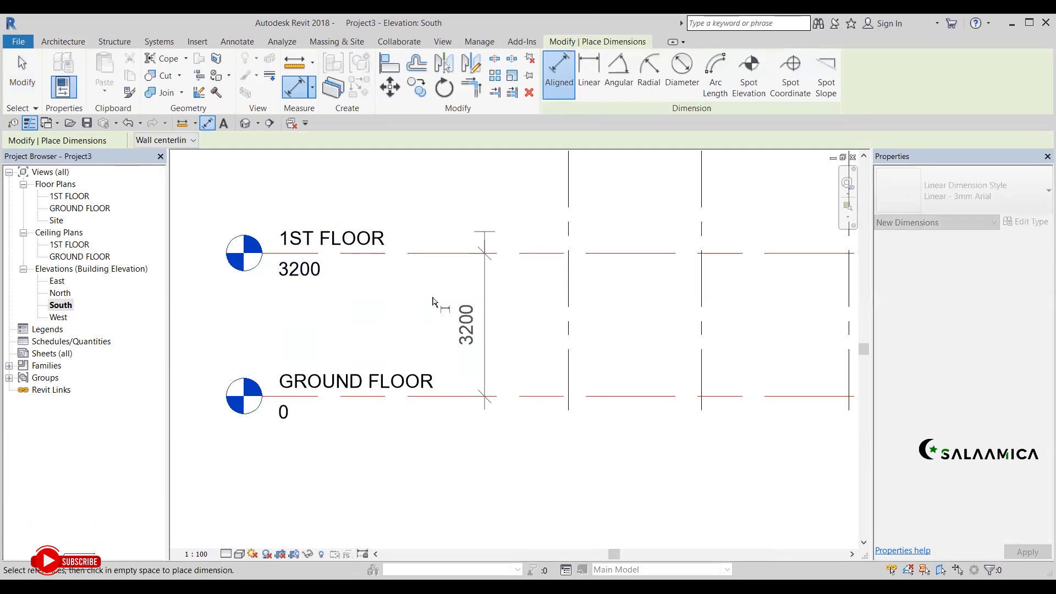
left_click(492, 275)
key("Escape")
key("Escape")
left_click(522, 240)
key("Delete")
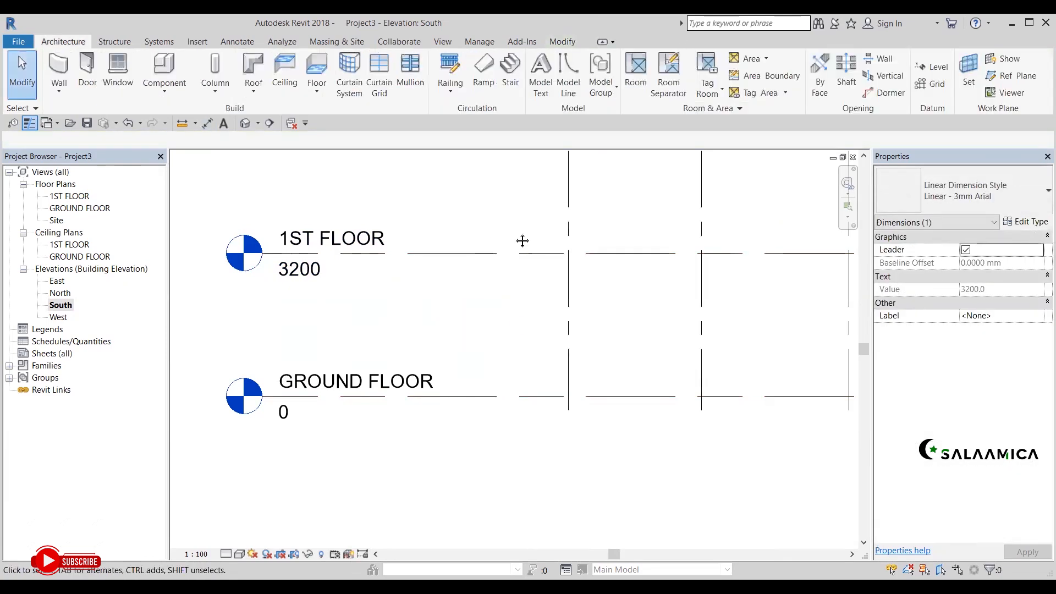
Draw a new level about 3400 mm above 1ST FLOOR, with both ends aligned to the existing level lines
scroll(635, 509, "down", 3)
middle_click_drag(638, 511, 589, 527)
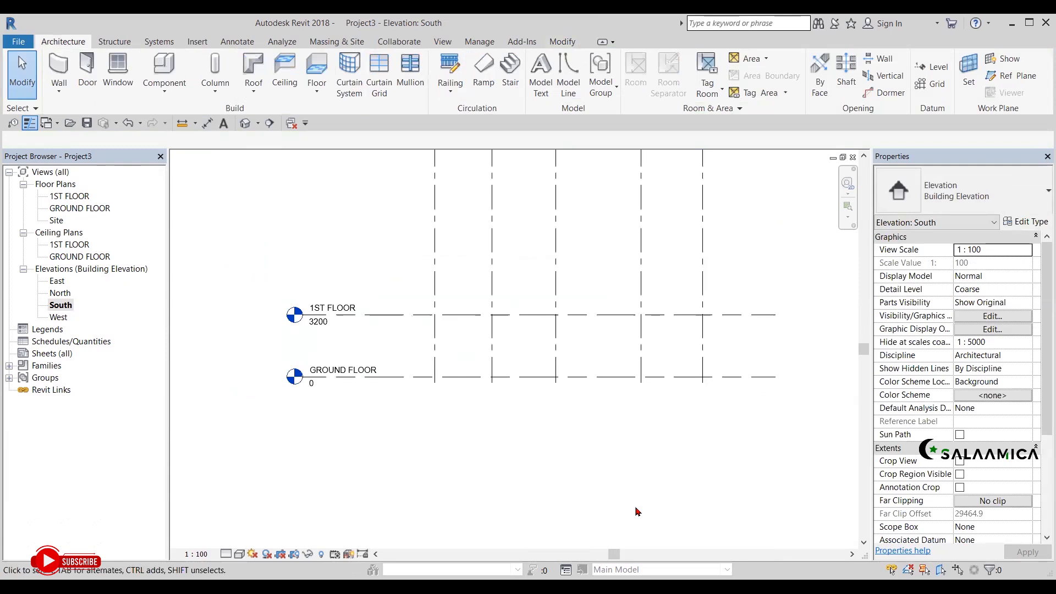
middle_click_drag(714, 213, 714, 232)
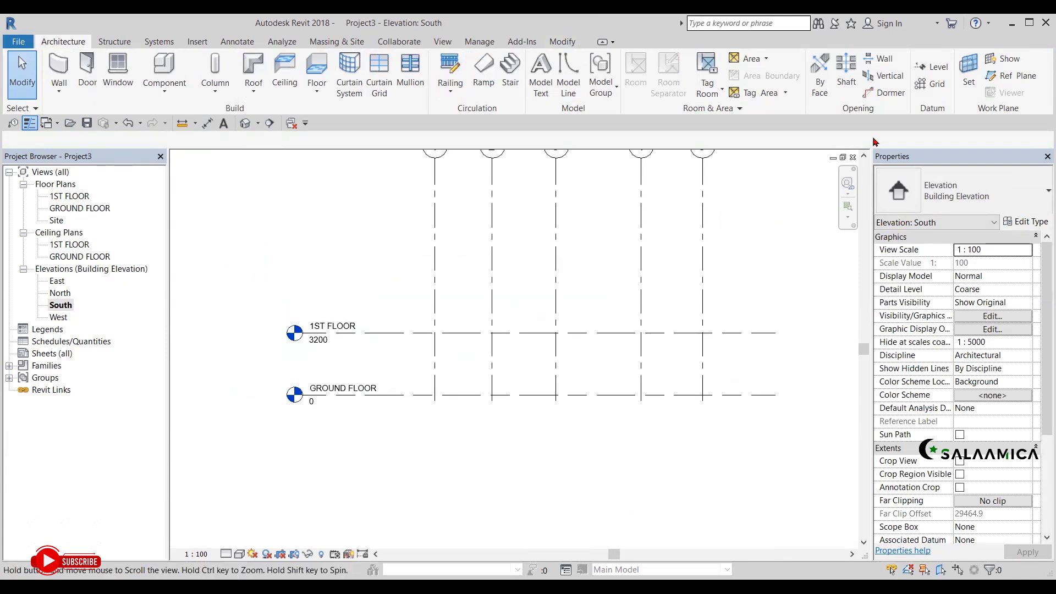
middle_click_drag(875, 142, 875, 146)
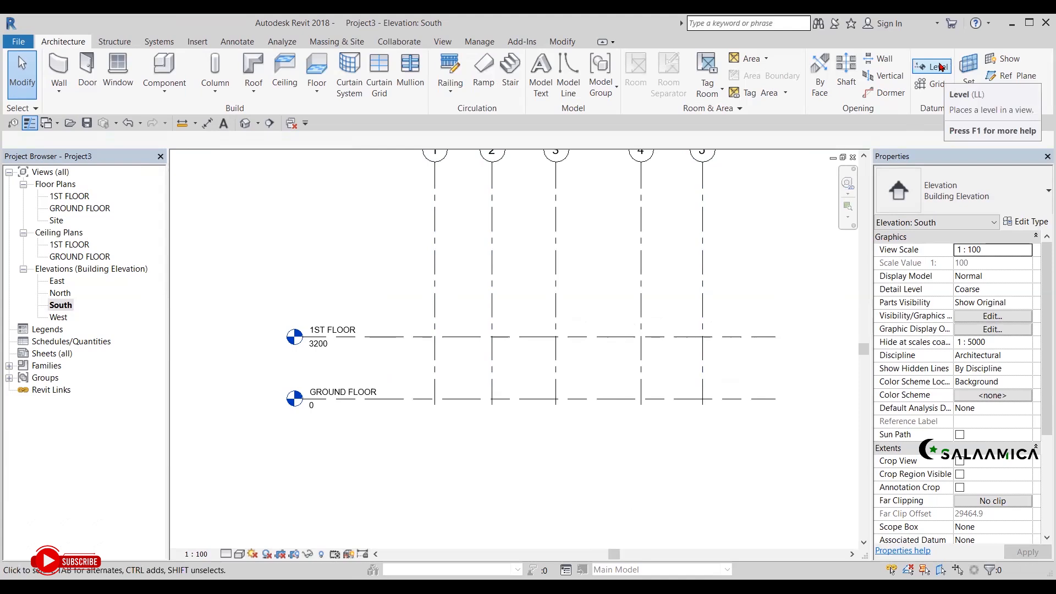
left_click(940, 66)
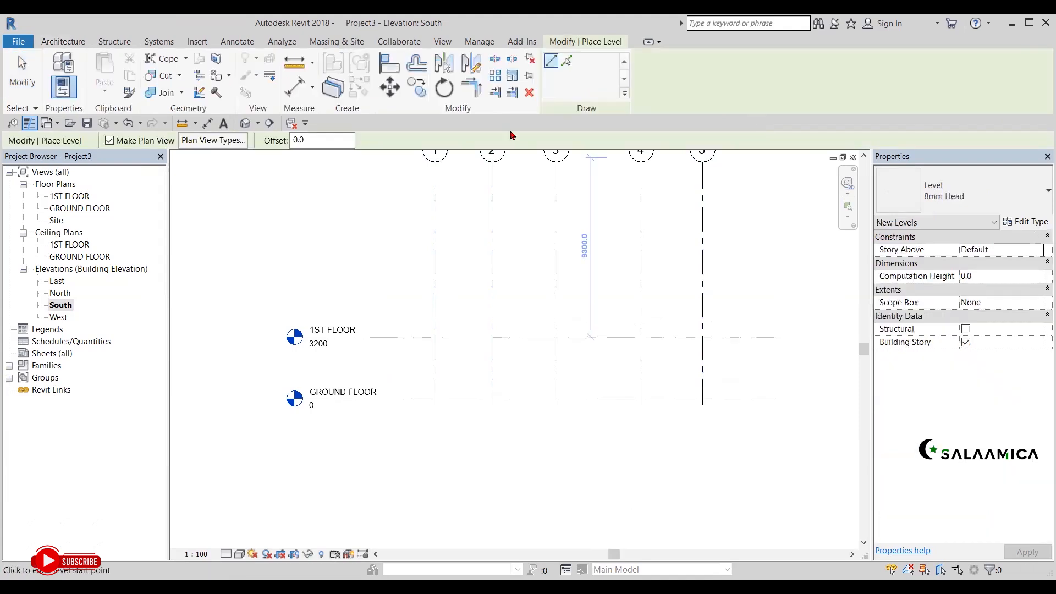
left_click(303, 272)
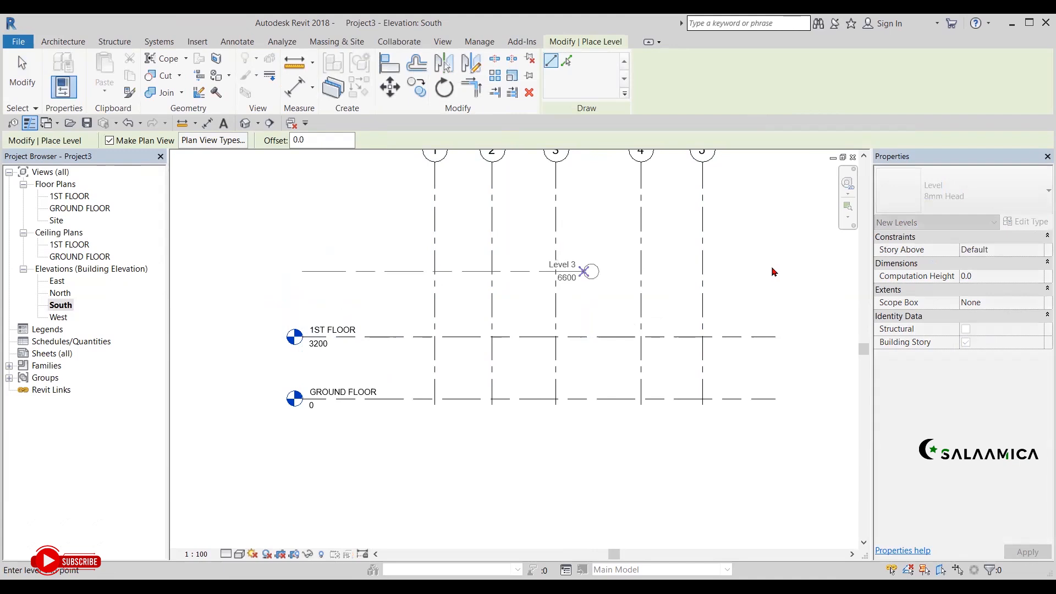
left_click(645, 328)
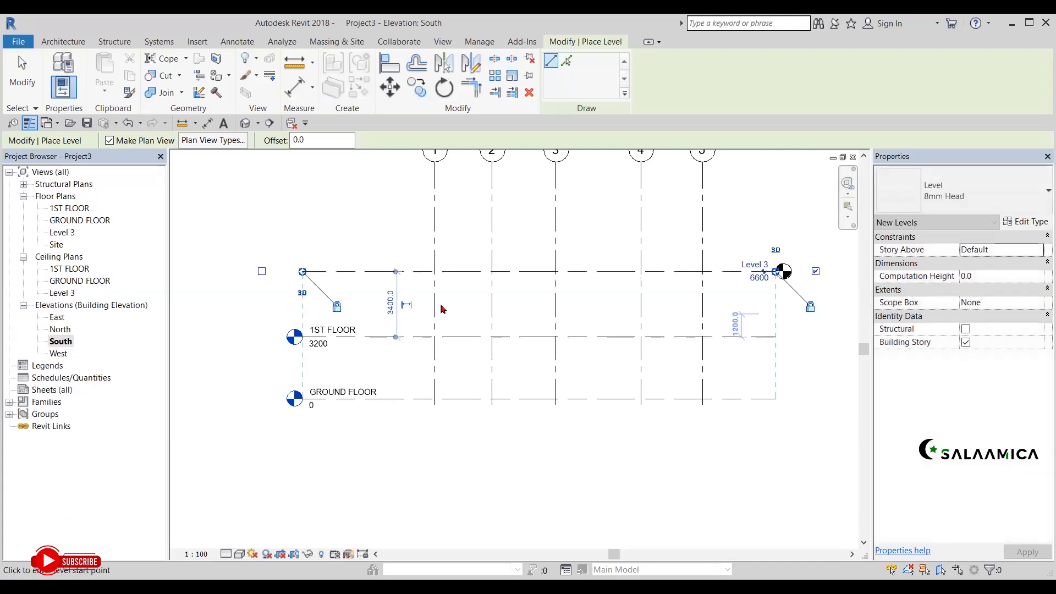
key("Escape")
key("Escape")
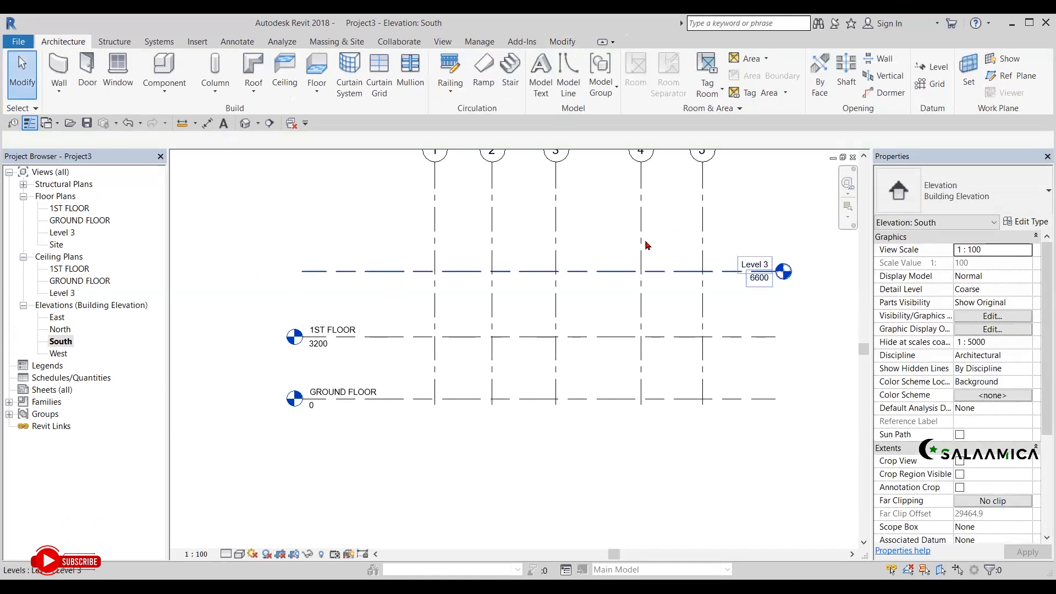
Show the new level's head only at its left end and rename the level ROOF, including its views
left_click(648, 245)
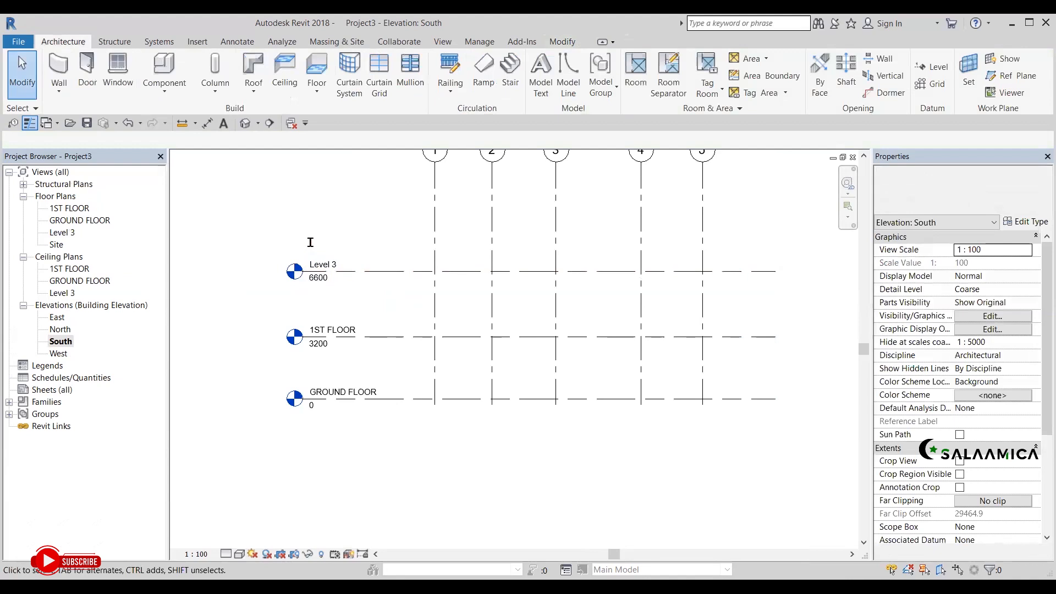
scroll(390, 290, "up", 1)
double_click(299, 245)
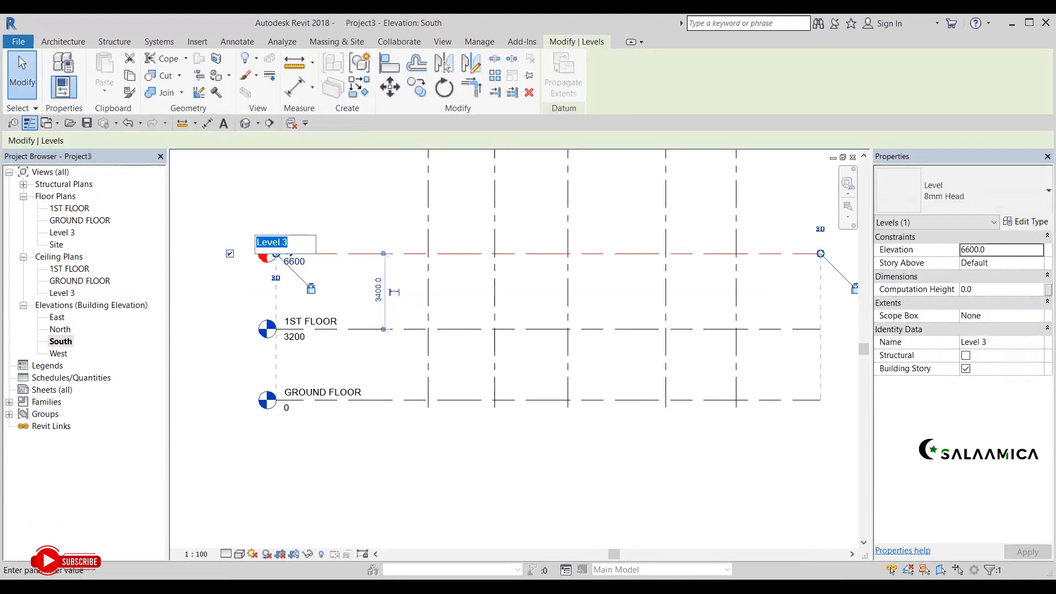
type("ROOF")
key("Return")
left_click(559, 313)
middle_click_drag(653, 267, 617, 292)
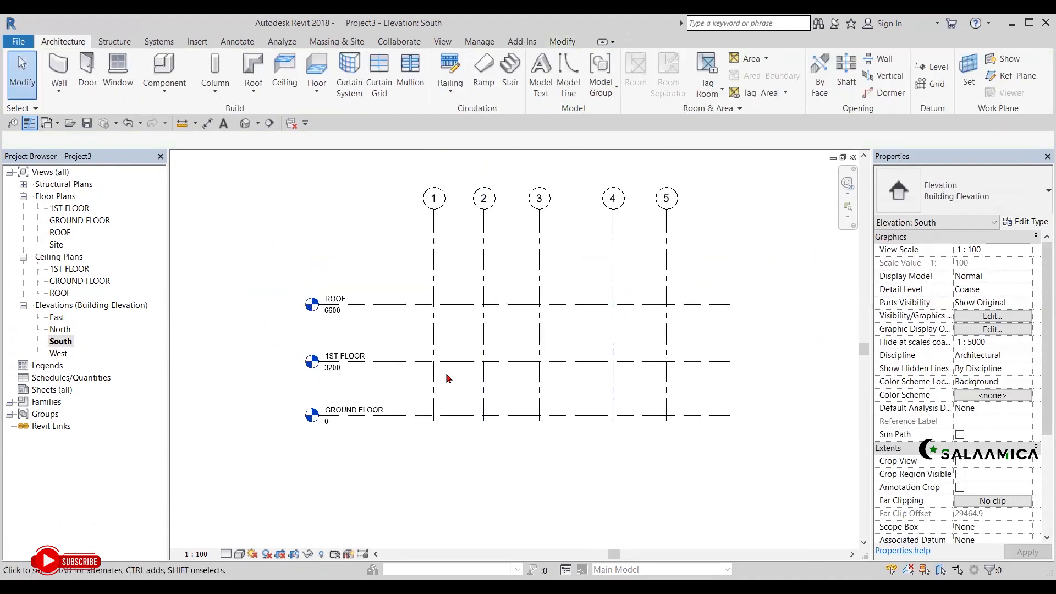
Place an aligned dimension between the 1ST FLOOR and ROOF levels
scroll(422, 380, "up", 2)
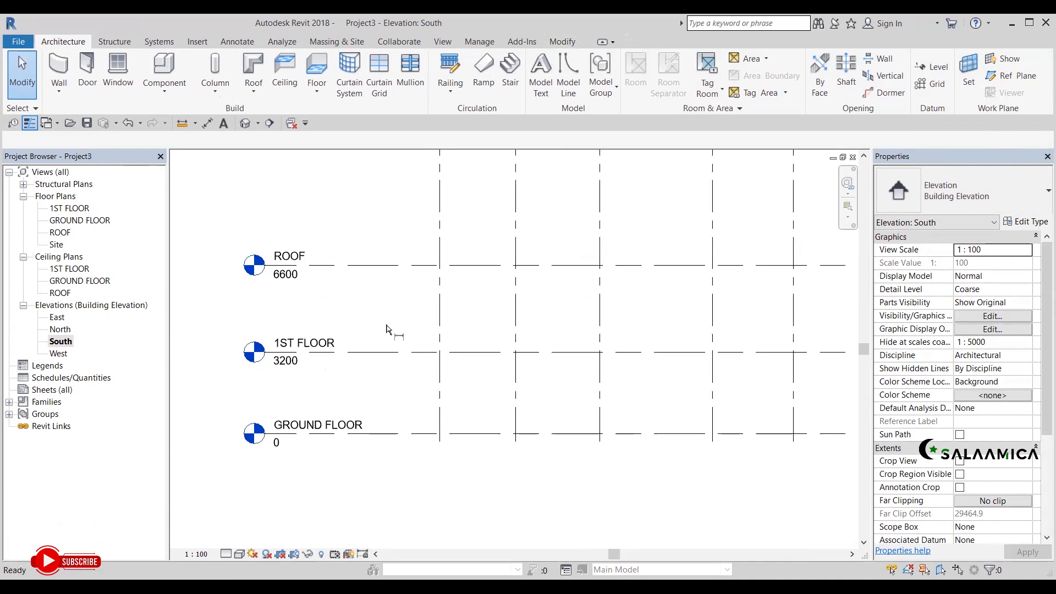
key("d")
key("i")
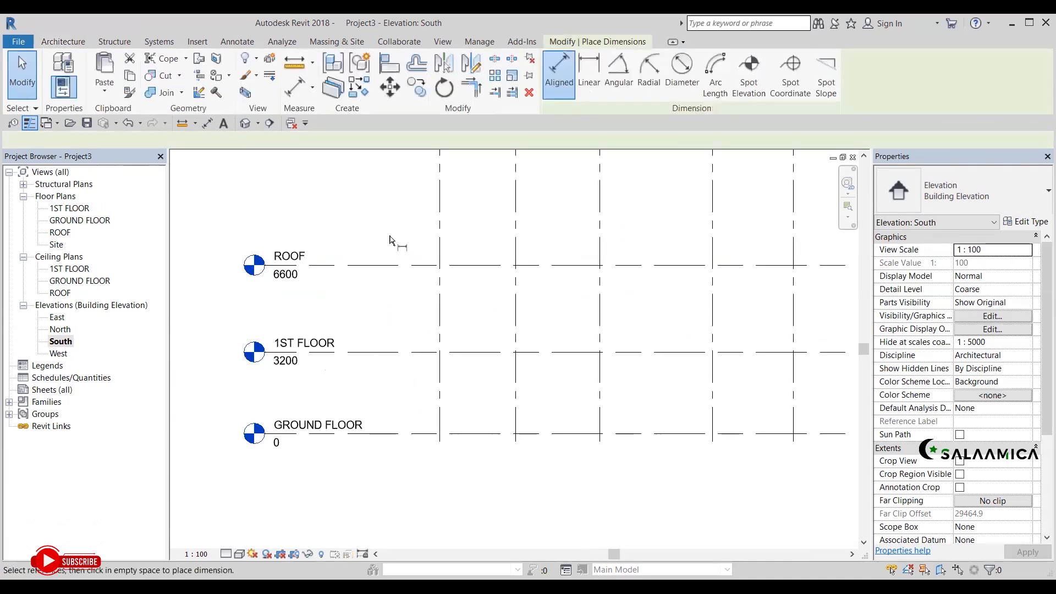
key("Escape")
key("Escape")
Try to set the ROOF level 320 mm above the 1ST FLOOR level, and undo the change
left_click(354, 265)
left_click(377, 306)
type("320")
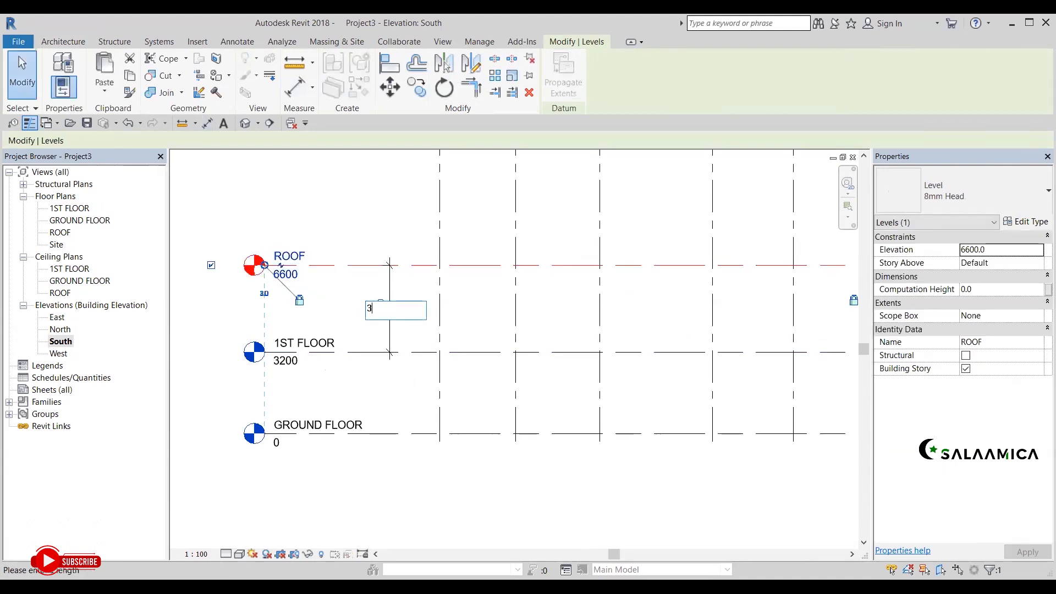
key("Return")
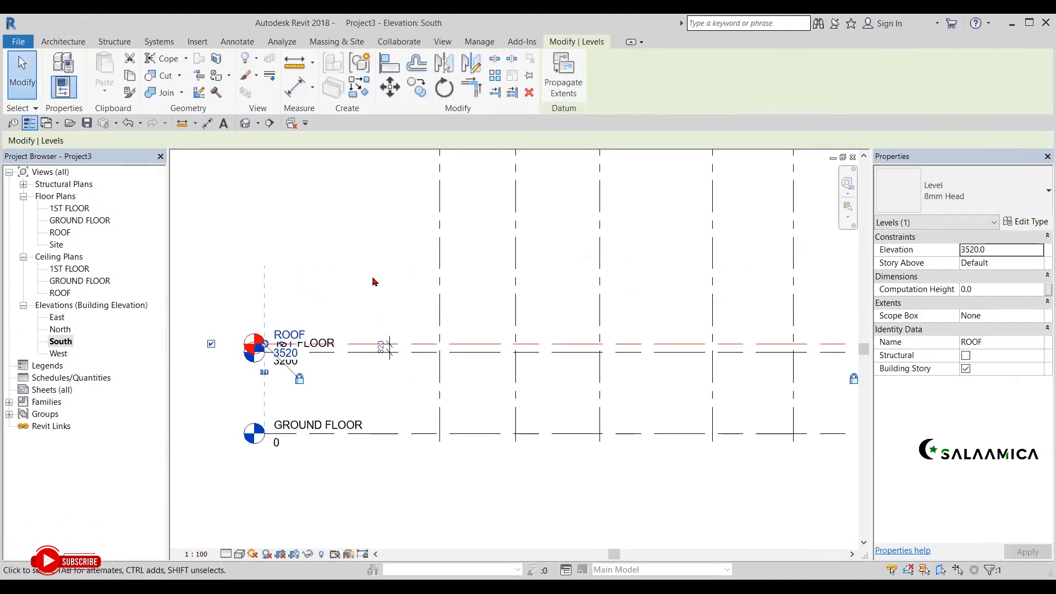
key("ctrl+z")
Set the ROOF level 3200 mm above the 1ST FLOOR level and delete the dimension between them
left_click(378, 307)
type("3200")
key("Return")
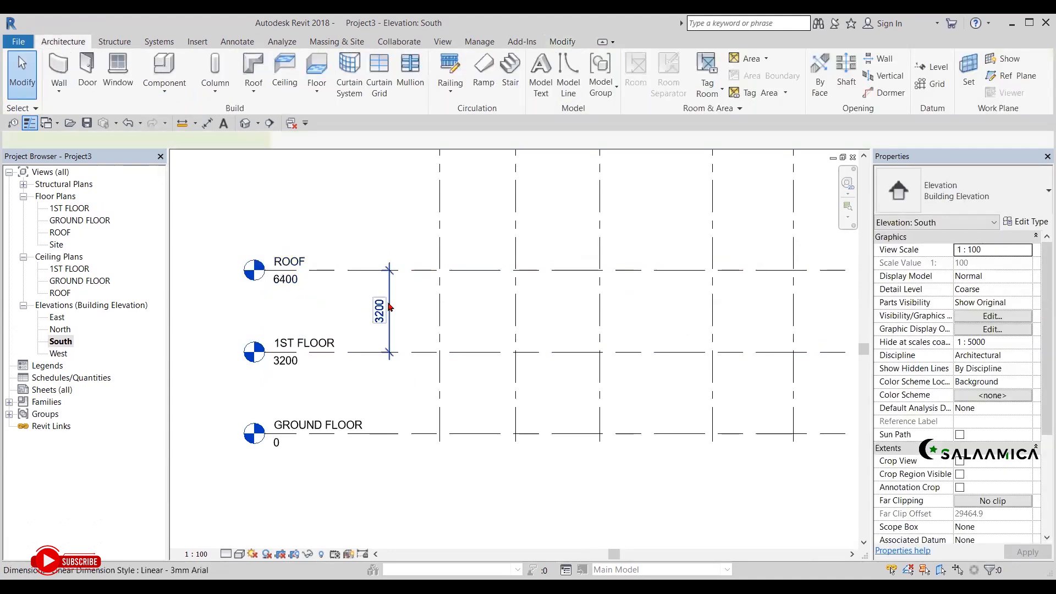
left_click(388, 302)
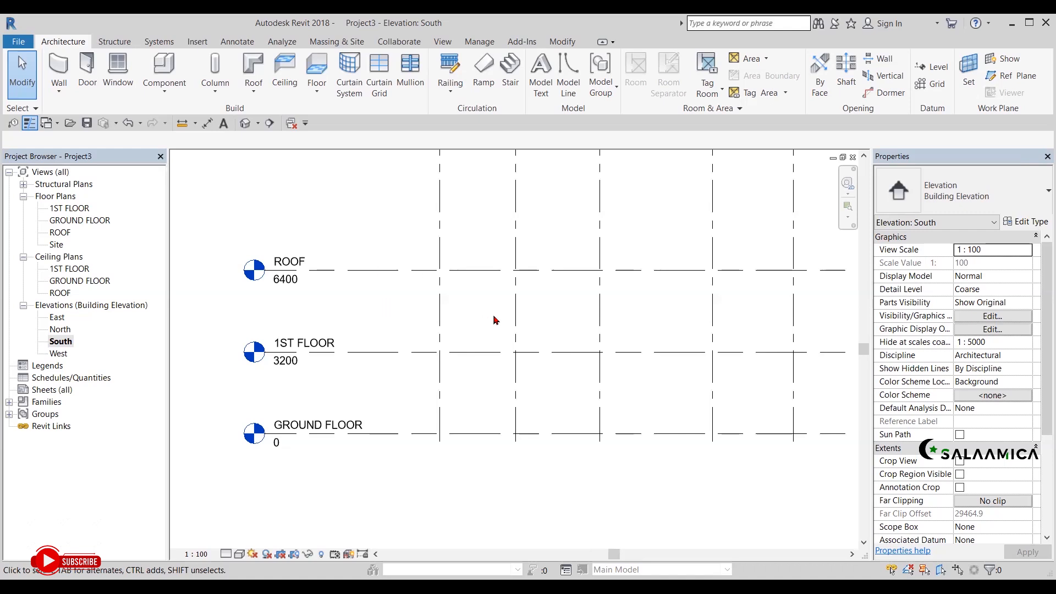
Pull the aligned upper ends of grids 1 to 5 down closer to the ROOF level
scroll(354, 435, "down", 3)
scroll(403, 294, "up", 3)
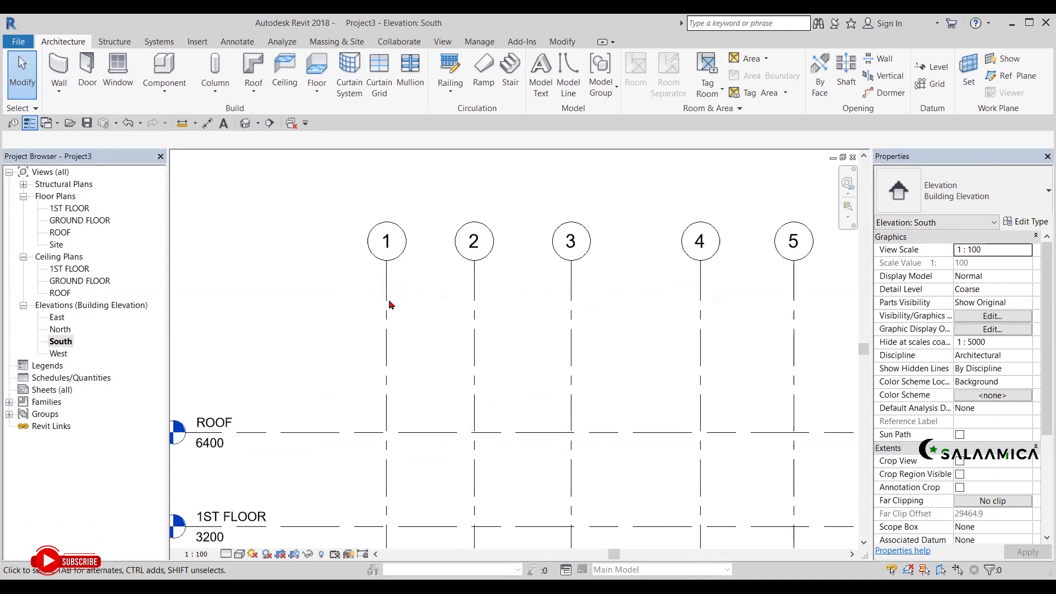
left_click(387, 303)
middle_click_drag(368, 263, 390, 213)
left_click_drag(409, 208, 414, 289)
left_click(326, 208)
scroll(330, 207, "down", 3)
middle_click_drag(387, 230, 449, 365)
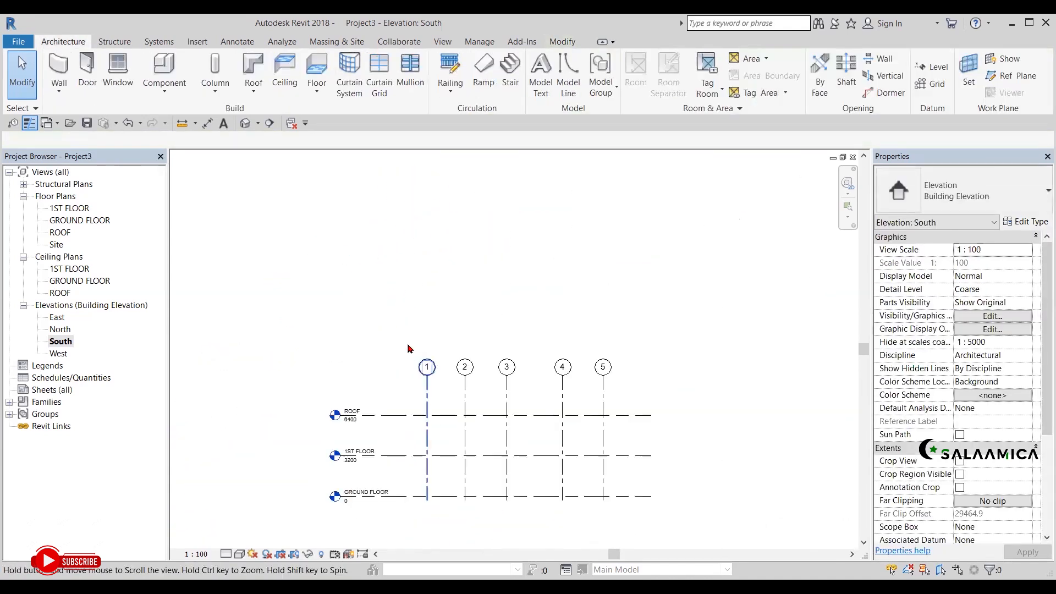
middle_click_drag(367, 322, 393, 175)
scroll(471, 278, "up", 3)
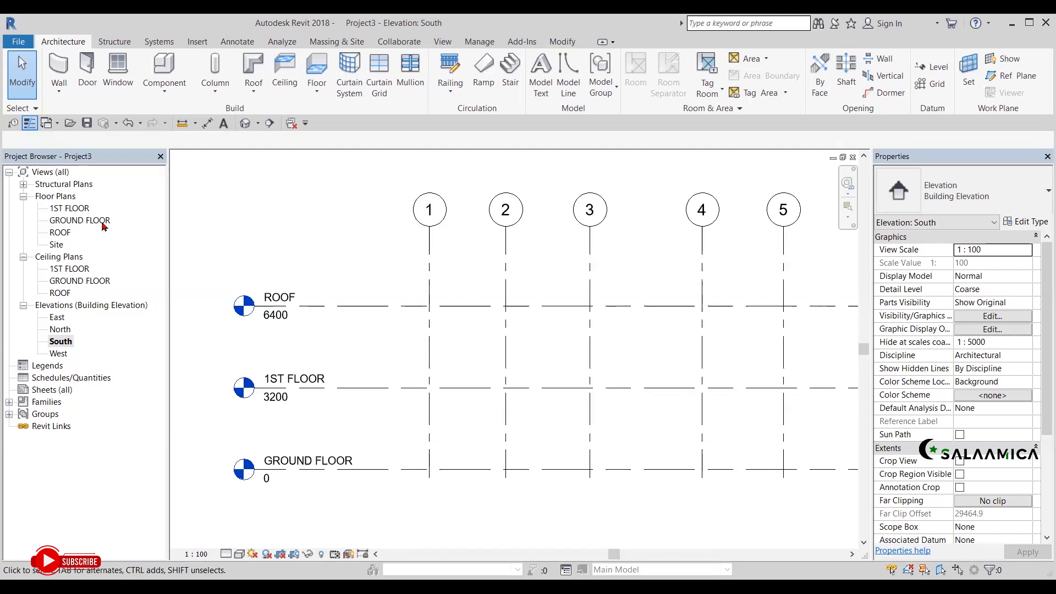
Open the GROUND FLOOR floor plan and look over the rooms of the CAD plan
double_click(80, 220)
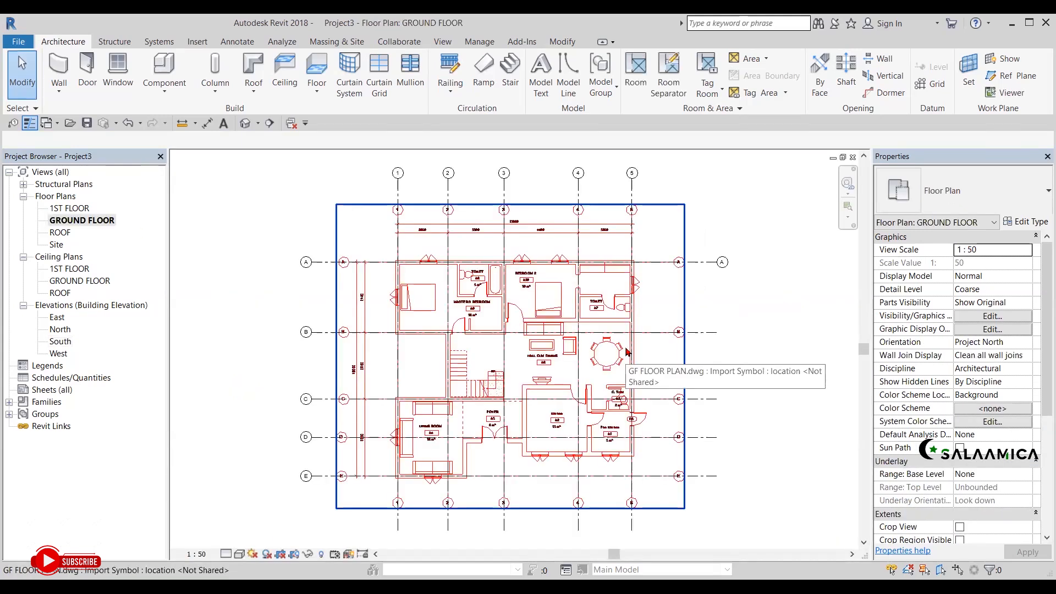
scroll(440, 282, "up", 3)
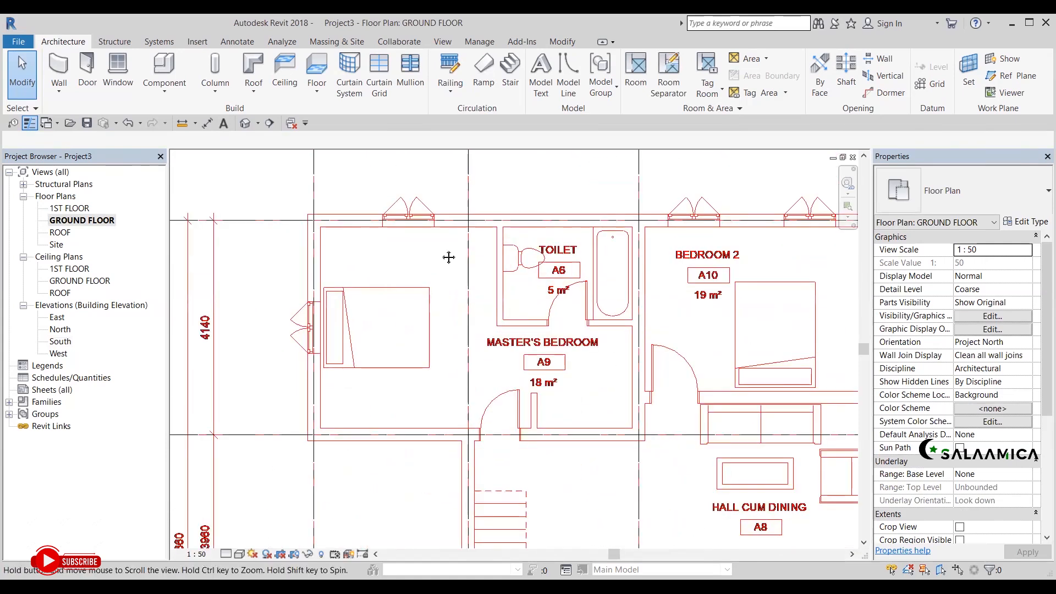
middle_click_drag(449, 257, 462, 243)
scroll(484, 229, "down", 2)
middle_click_drag(639, 235, 566, 206)
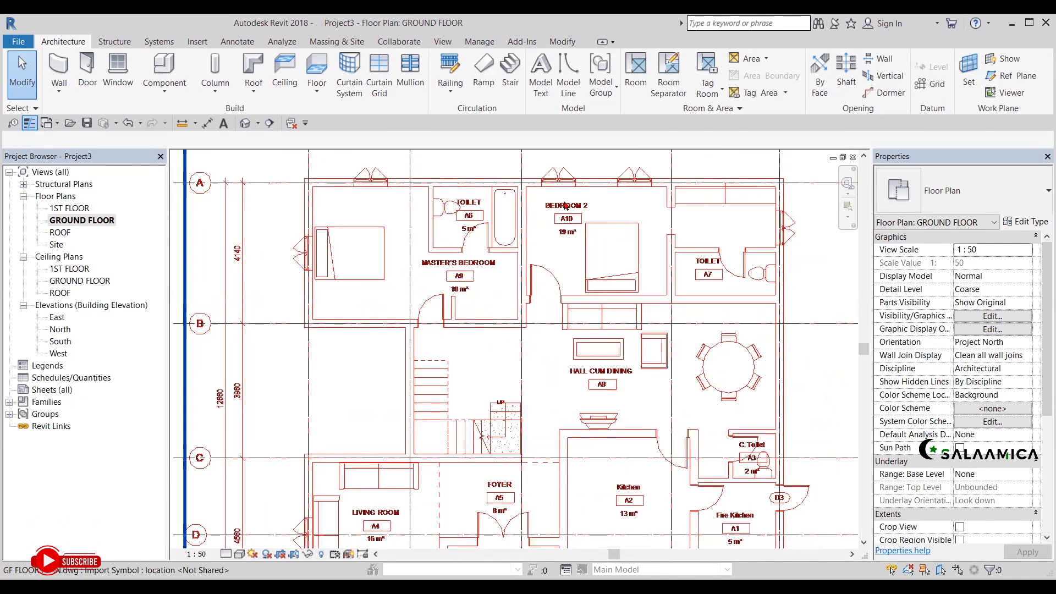
Measure the thickness of the master bedroom's outer wall on the CAD plan with an aligned dimension, without placing it
scroll(293, 186, "up", 1)
scroll(297, 182, "up", 5)
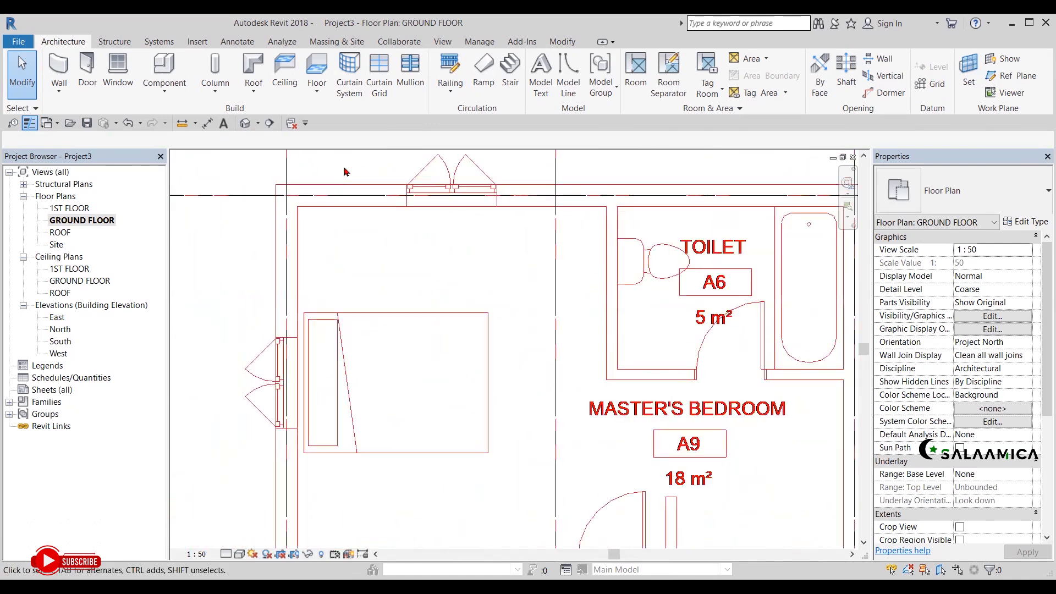
scroll(477, 184, "down", 3)
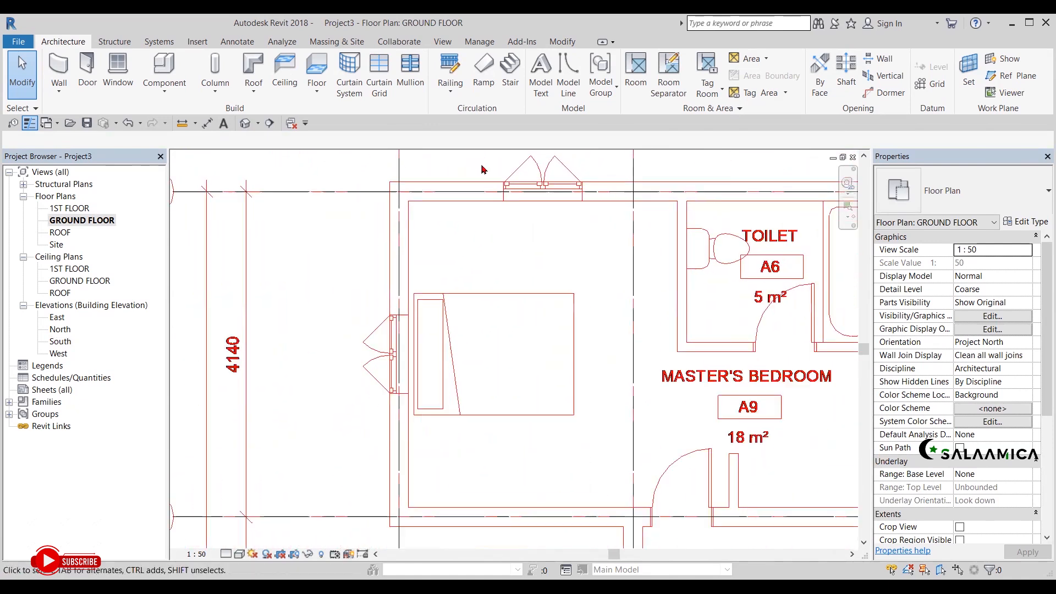
scroll(480, 167, "up", 1)
scroll(479, 168, "up", 1)
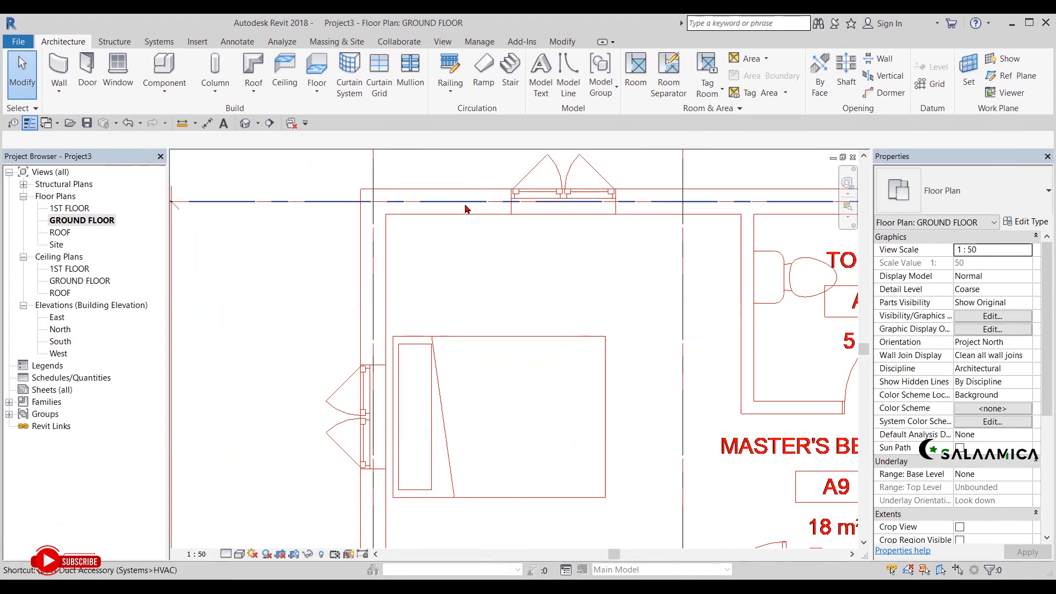
key("d")
key("i")
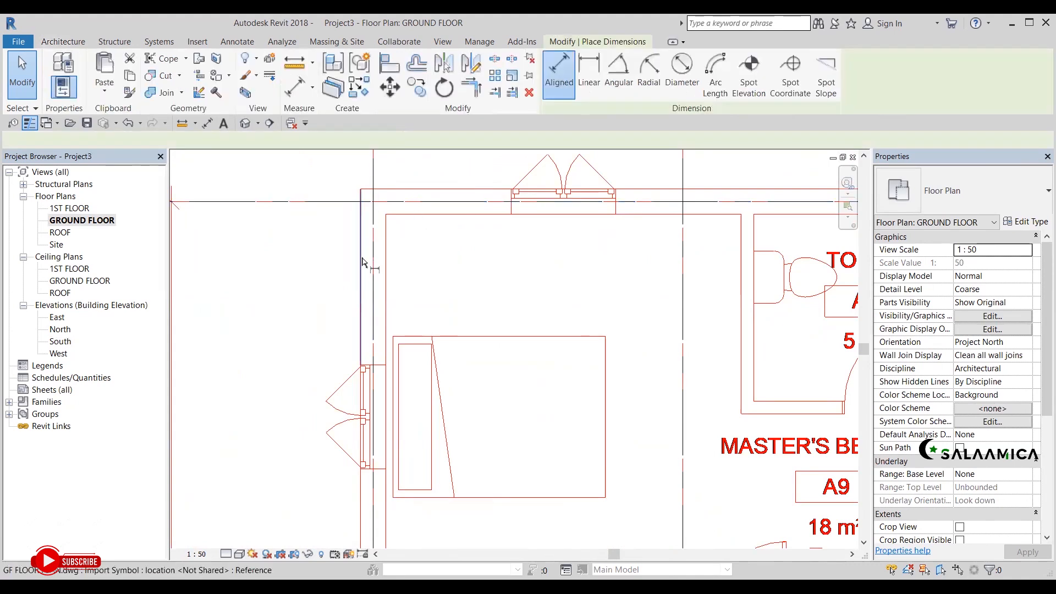
left_click(372, 264)
left_click(387, 266)
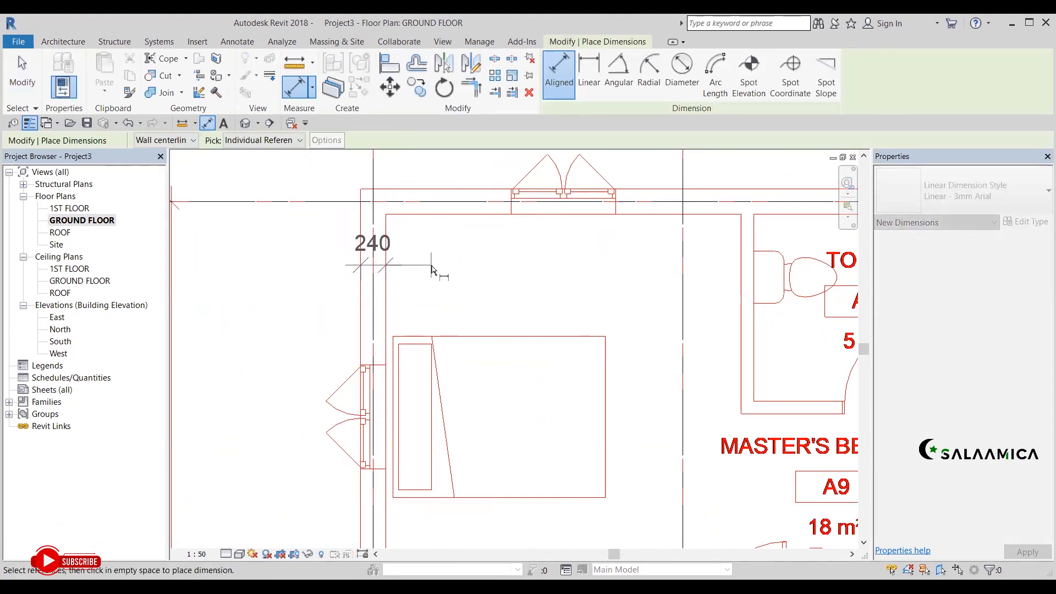
key("Escape")
key("Escape")
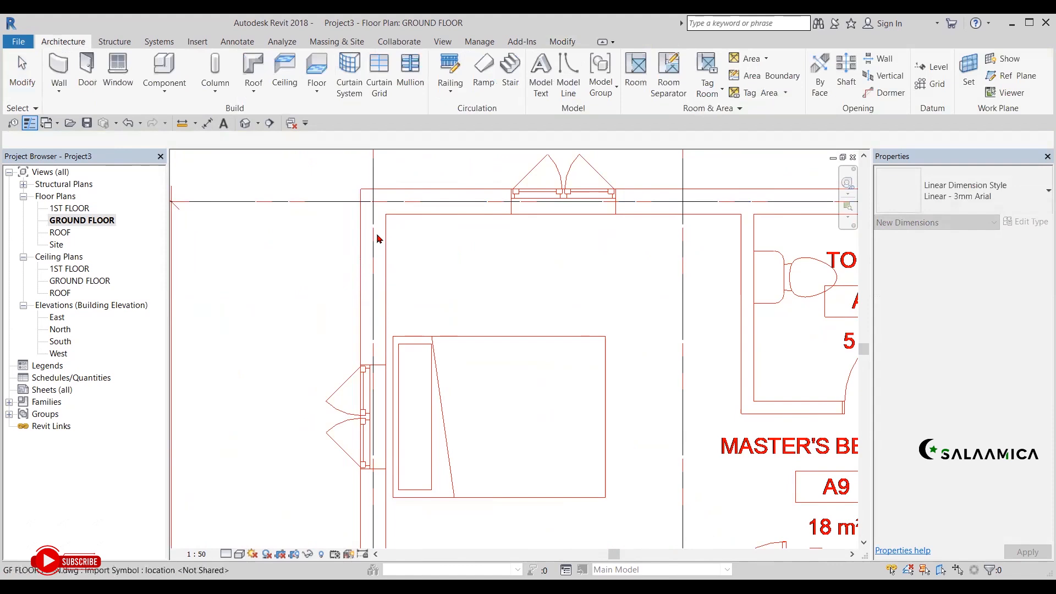
key("Escape")
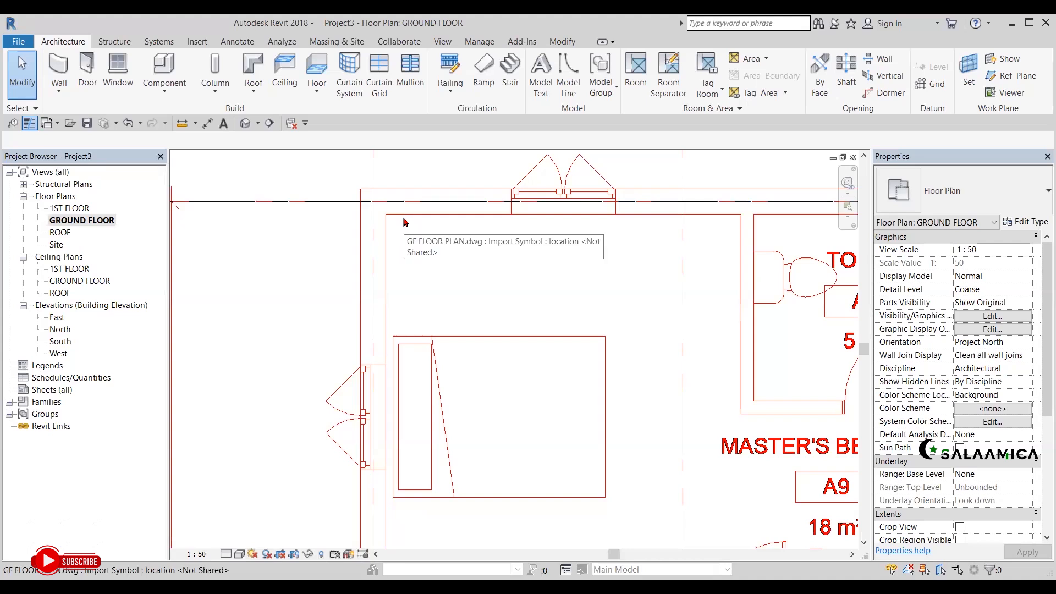
Start an architectural wall and look through the available basic wall types, keeping Generic - 200mm
scroll(403, 222, "down", 3)
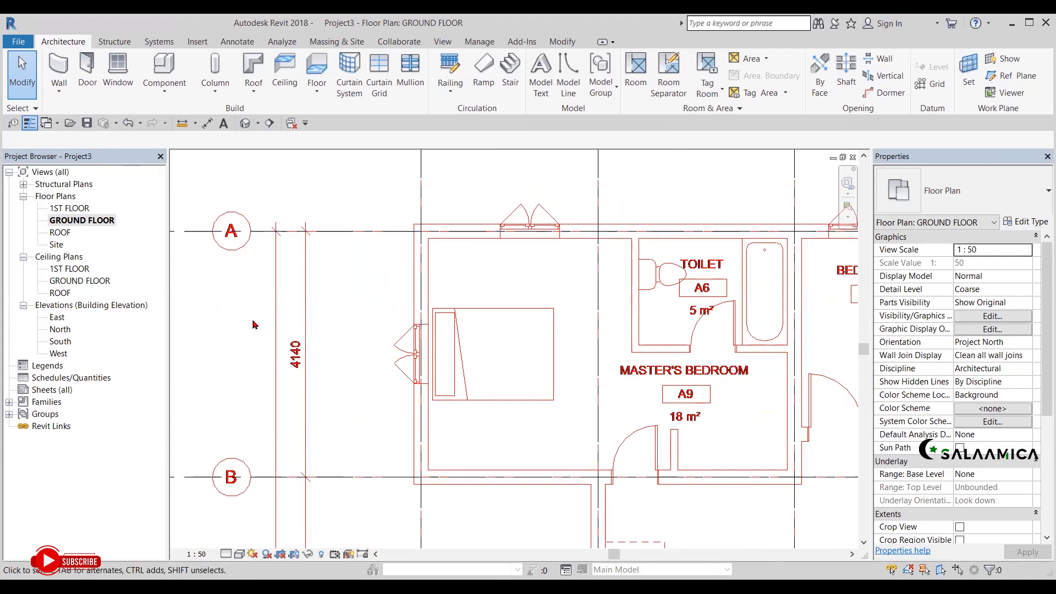
left_click(59, 94)
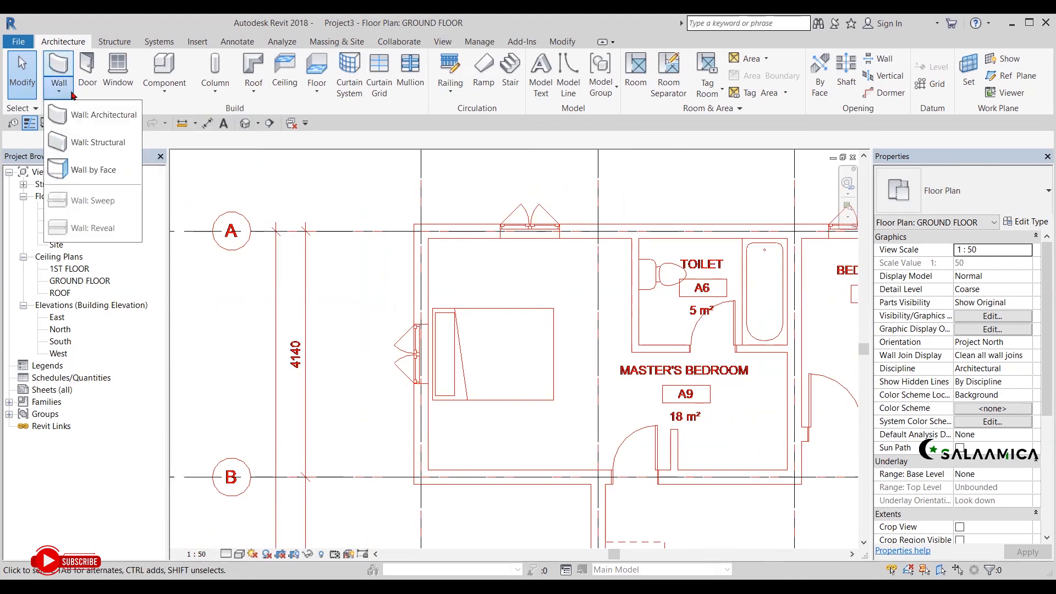
left_click(122, 119)
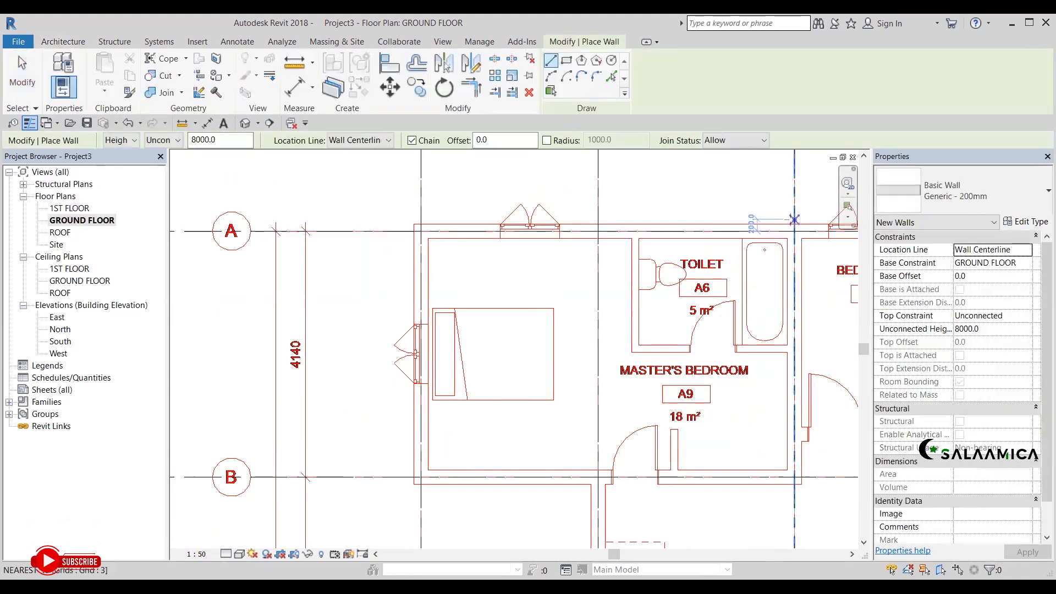
left_click(988, 203)
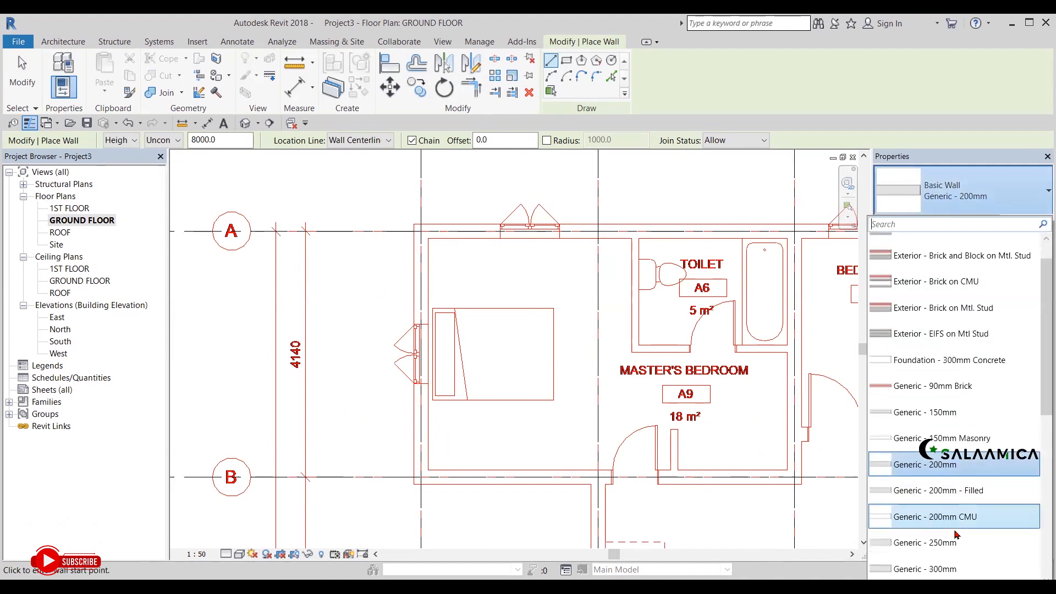
scroll(964, 495, "down", 1)
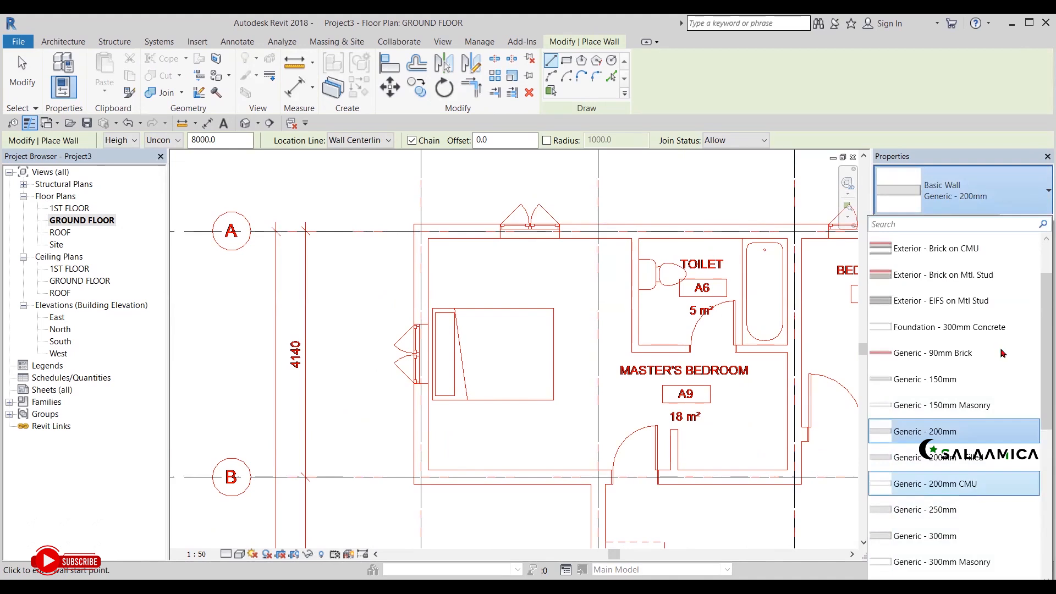
key("Escape")
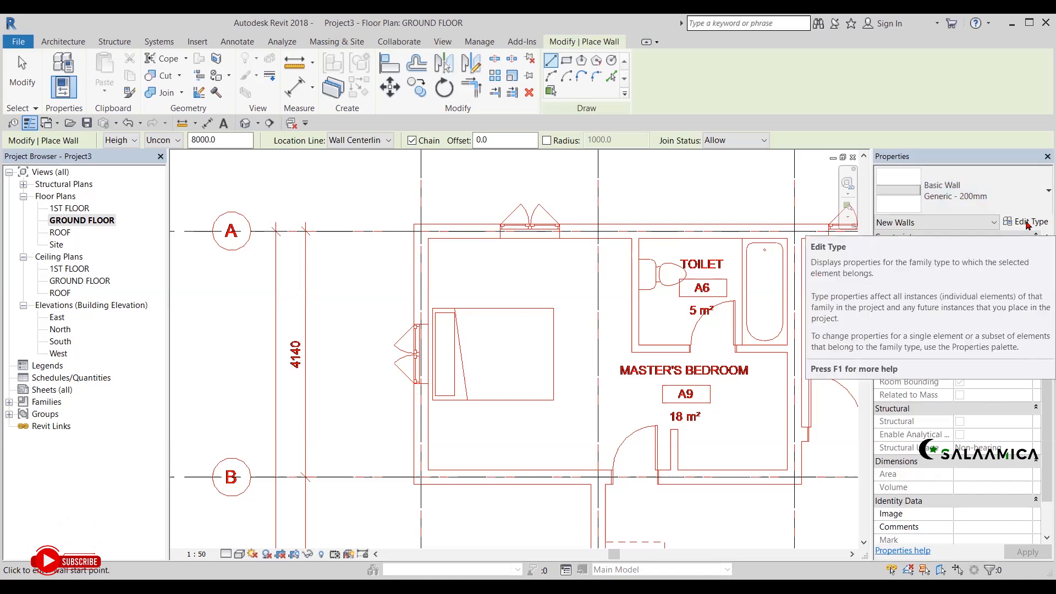
Duplicate the Generic - 200mm wall type under the name Generic - 240mm
left_click(1027, 223)
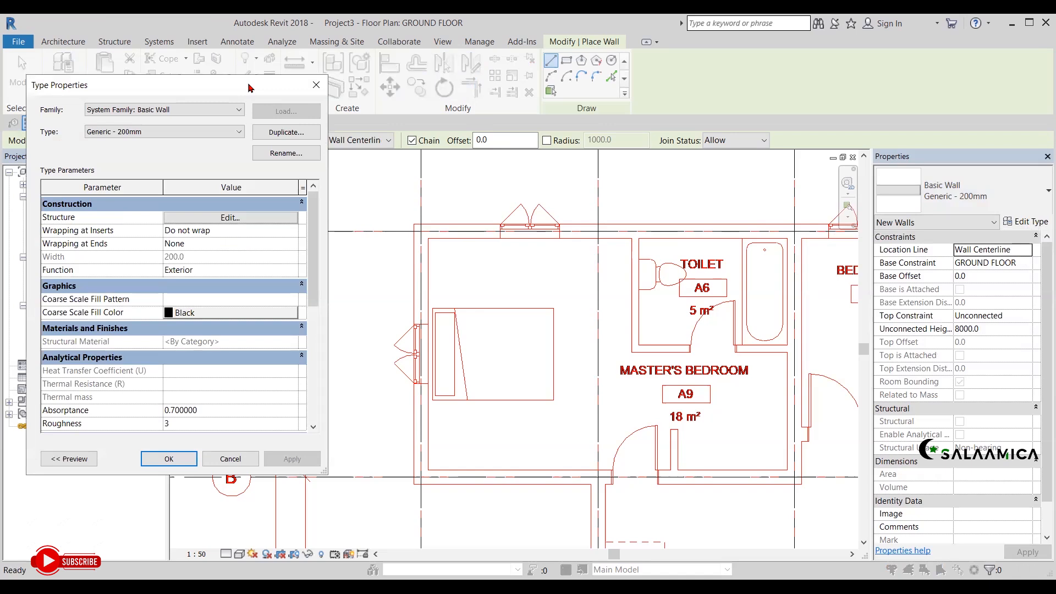
left_click_drag(248, 88, 599, 98)
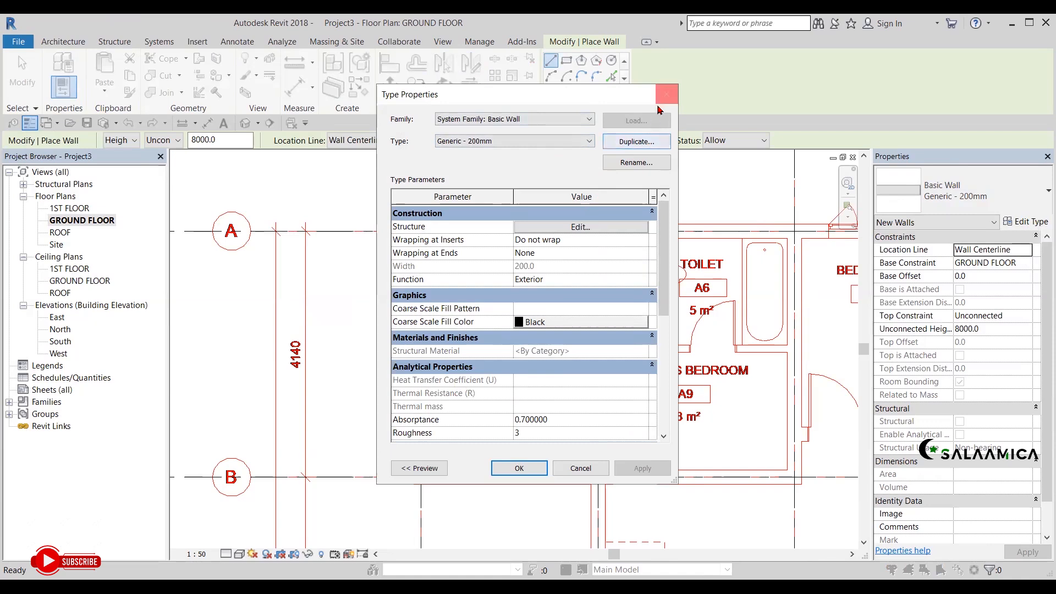
left_click(635, 142)
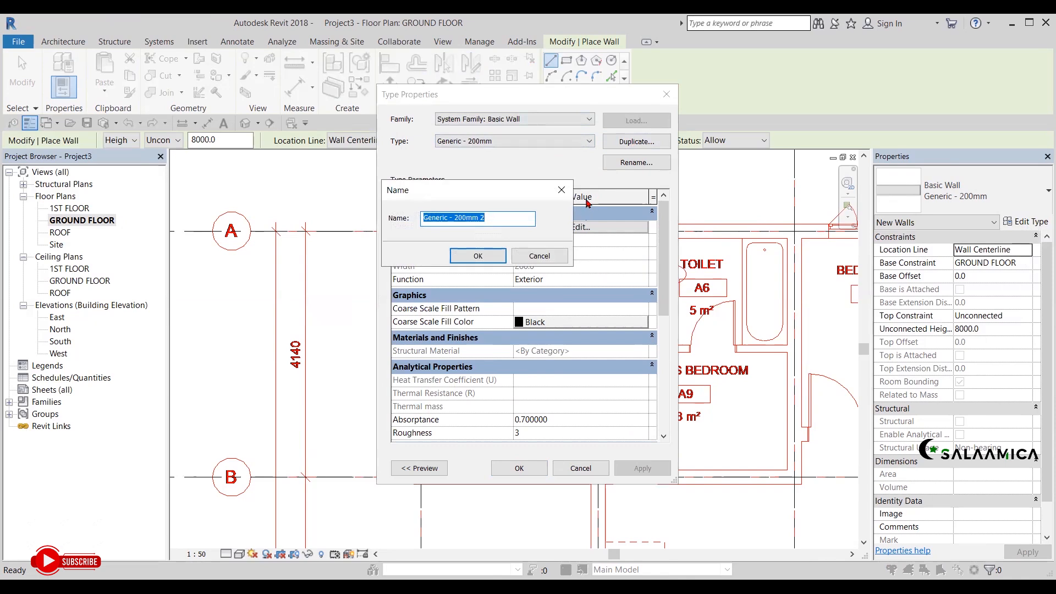
left_click(504, 219)
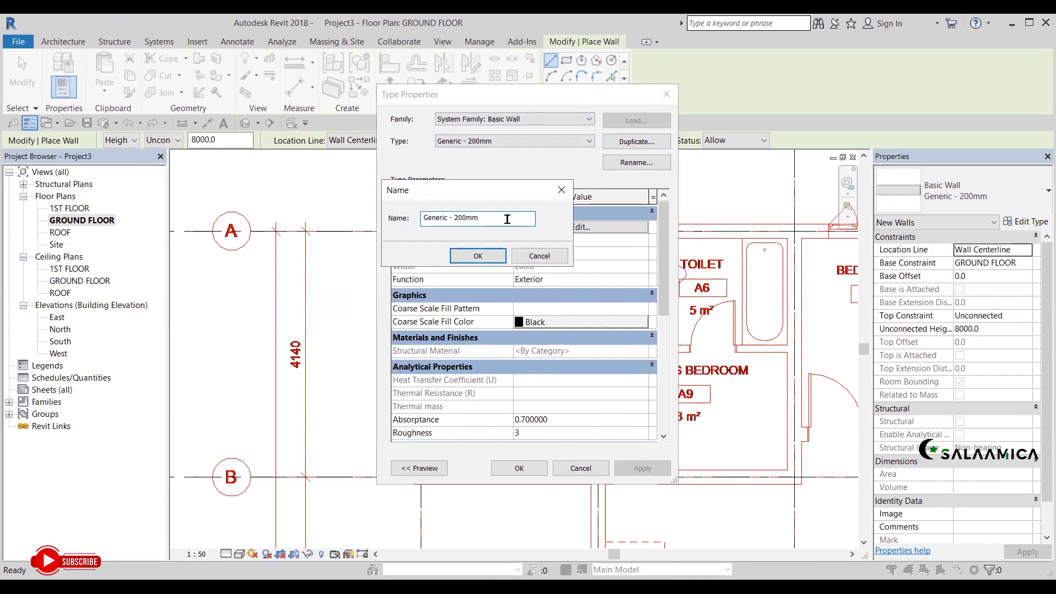
key("BackSpace")
type("4")
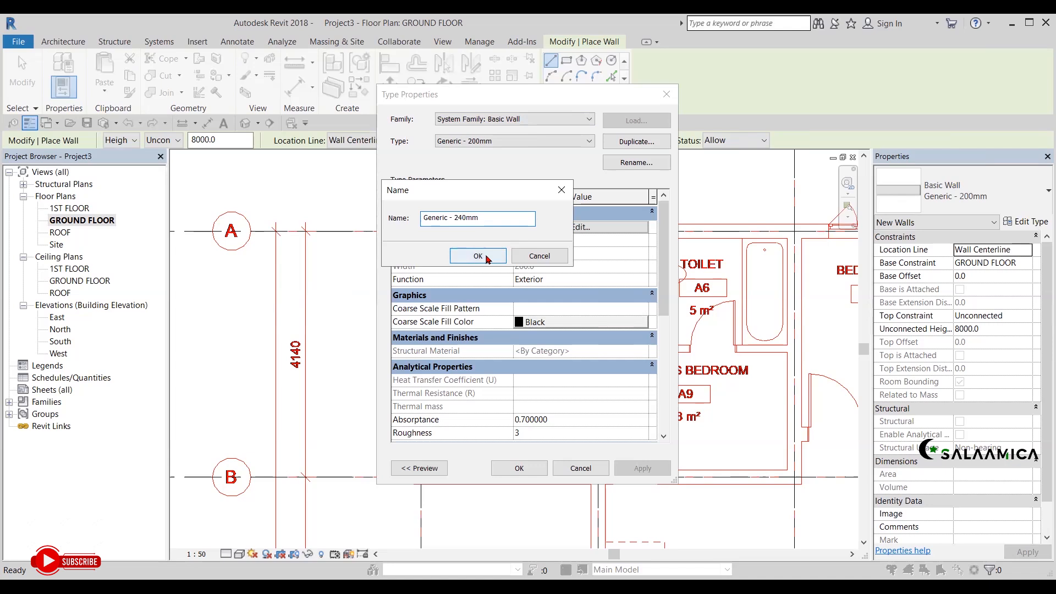
key("Return")
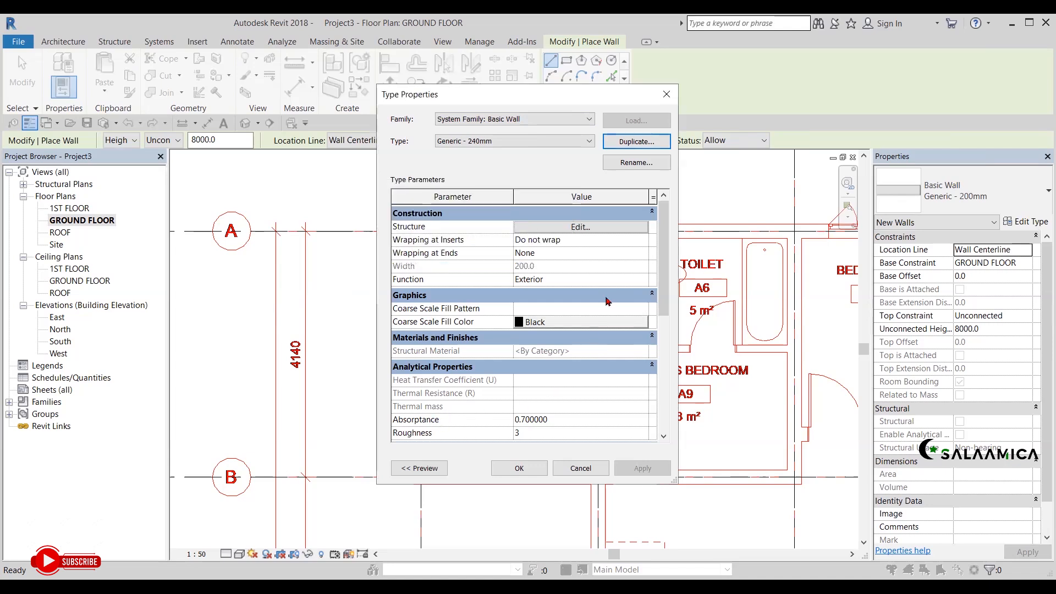
Show the wall type's preview and open its layer structure in a widened Edit Assembly dialog
left_click(418, 468)
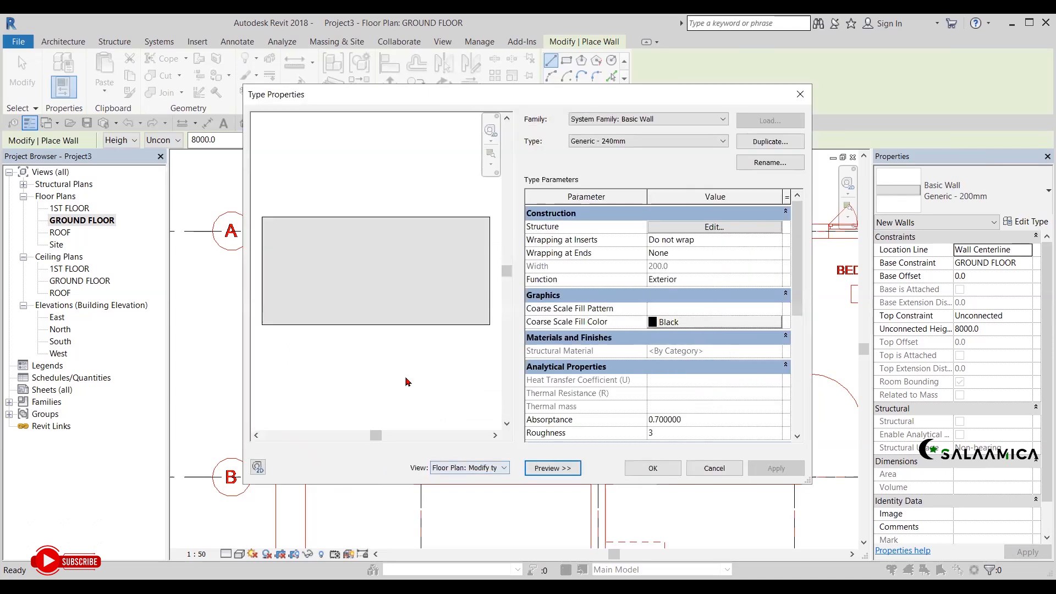
left_click(551, 468)
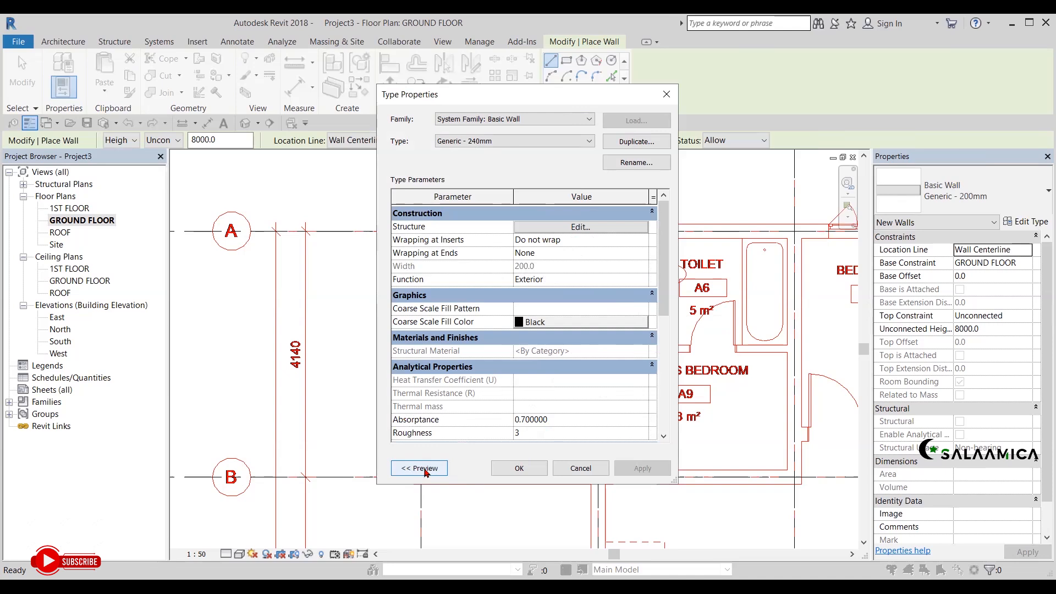
left_click(425, 469)
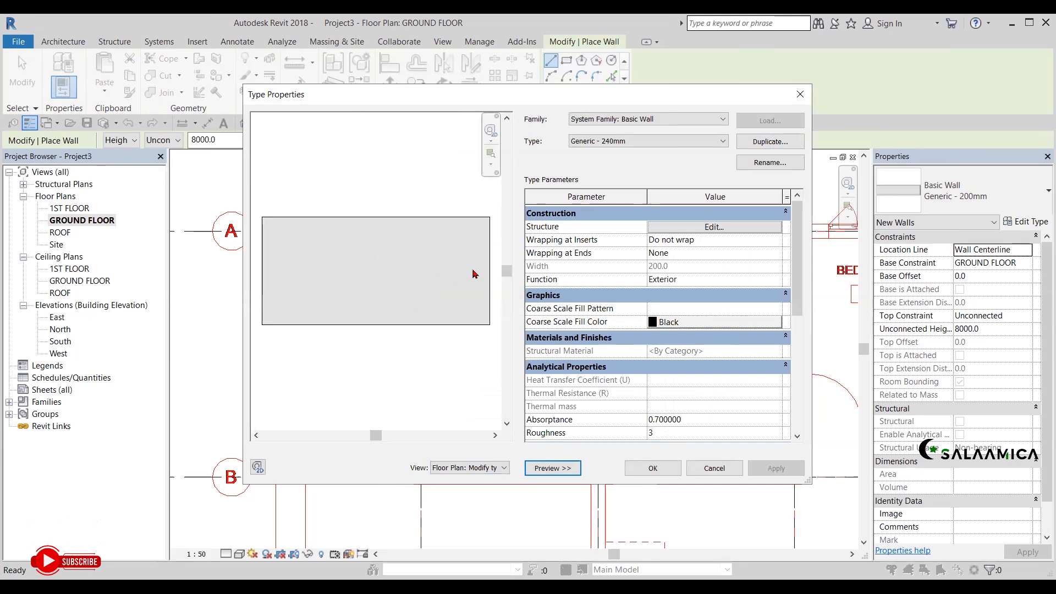
left_click(713, 227)
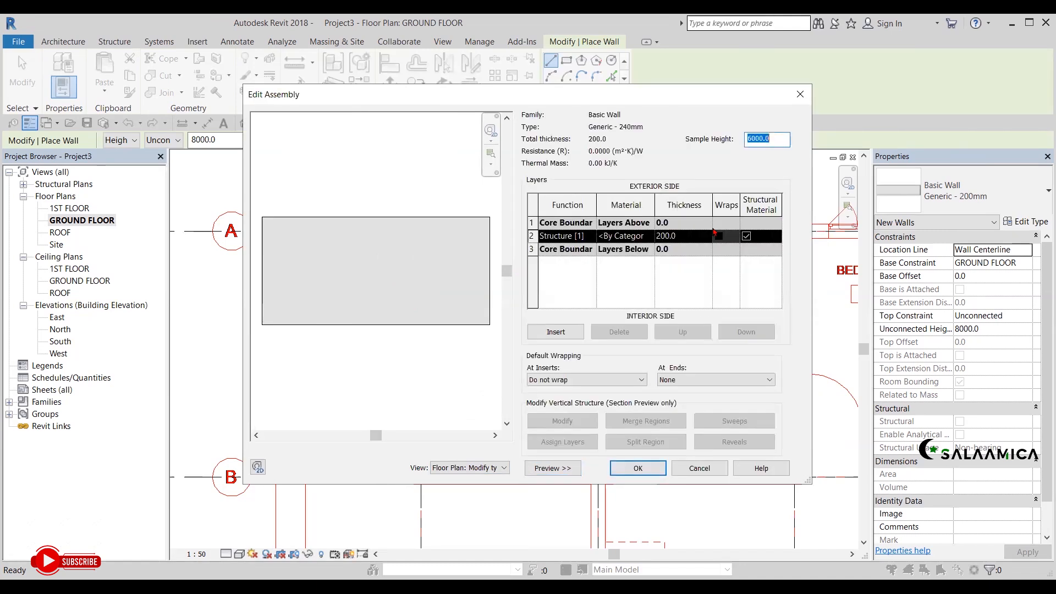
left_click_drag(619, 93, 542, 75)
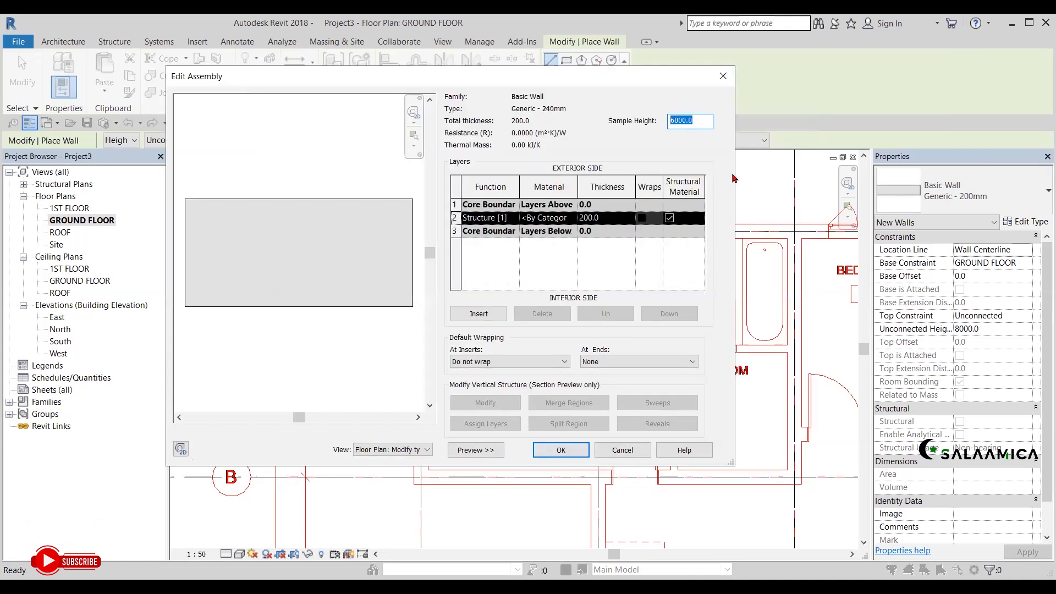
left_click_drag(733, 172, 856, 146)
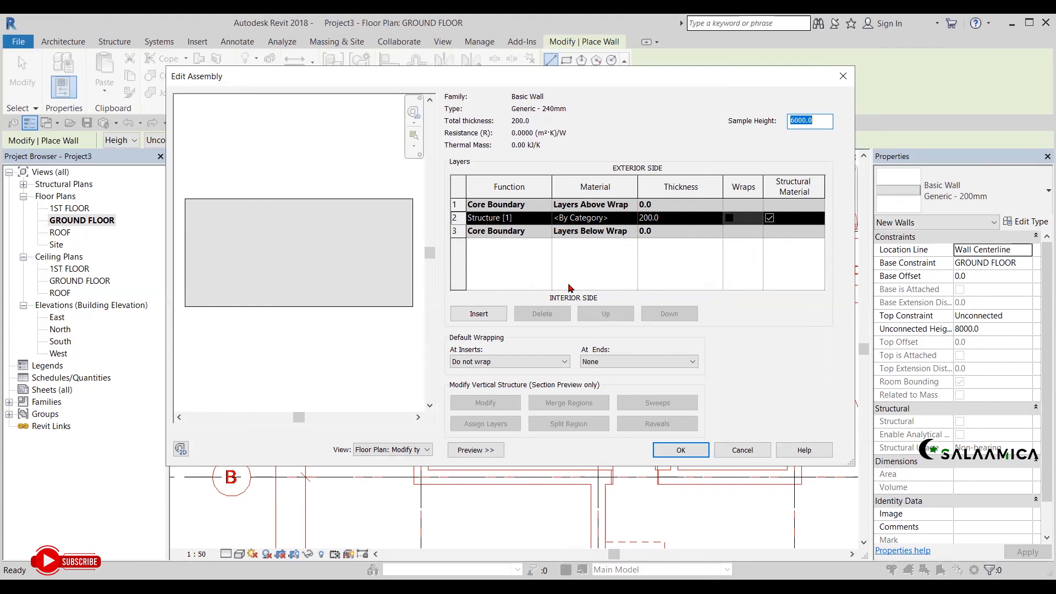
Insert two new layers above the 200 mm structure layer in the wall assembly
left_click(528, 218)
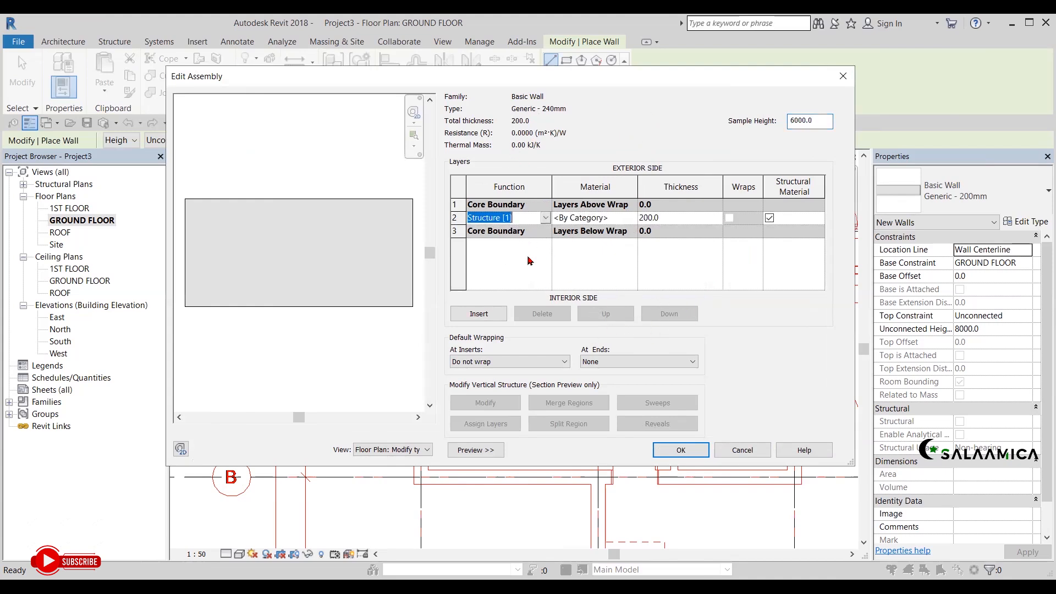
left_click(530, 222)
left_click(526, 215)
left_click(486, 316)
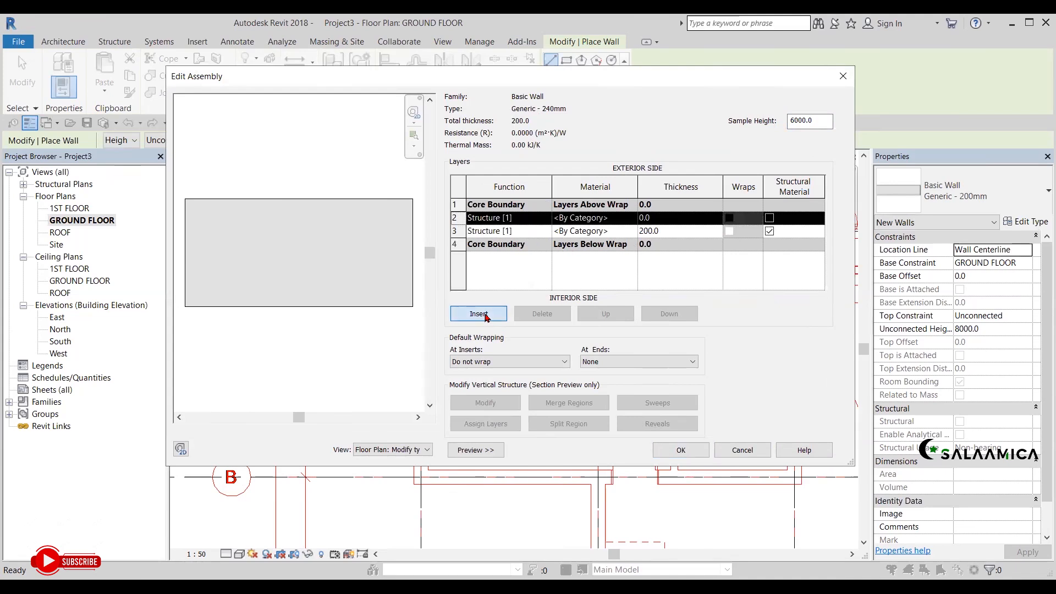
left_click(479, 314)
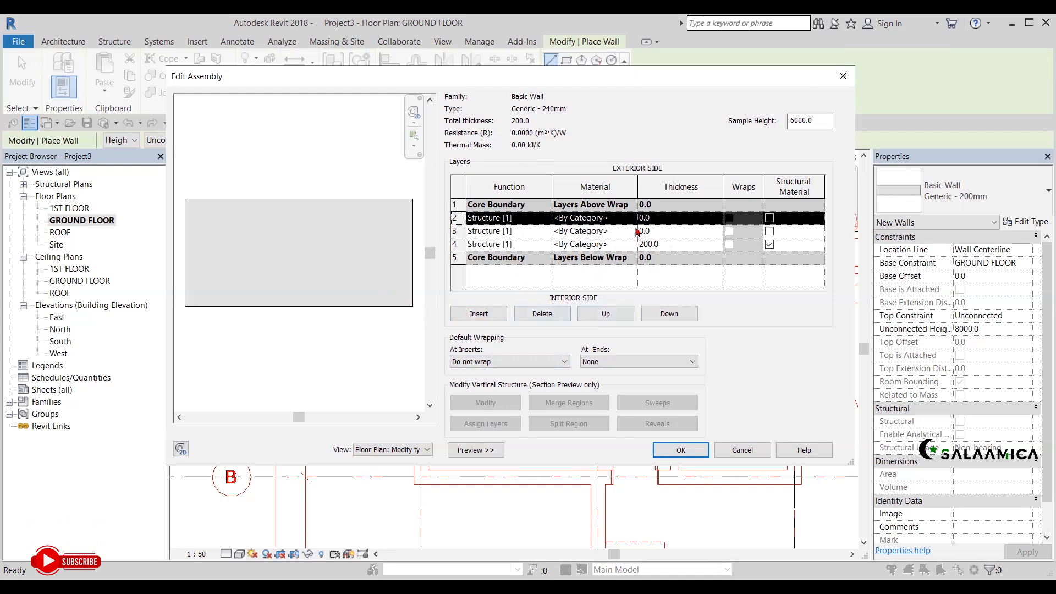
Set the thickness of both new wall layers to 20 mm
left_click(661, 222)
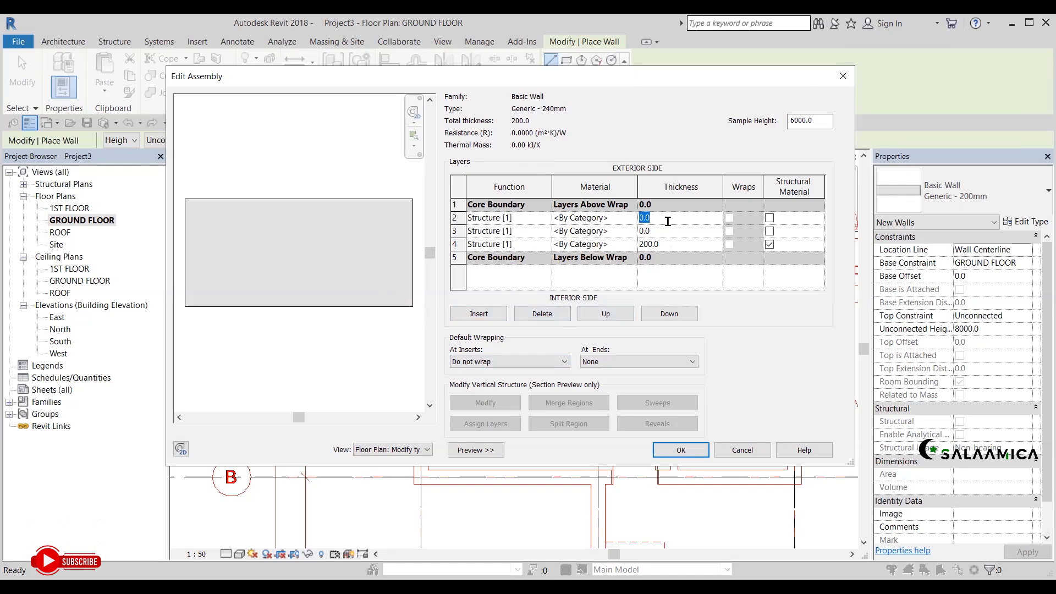
type("20")
key("Tab")
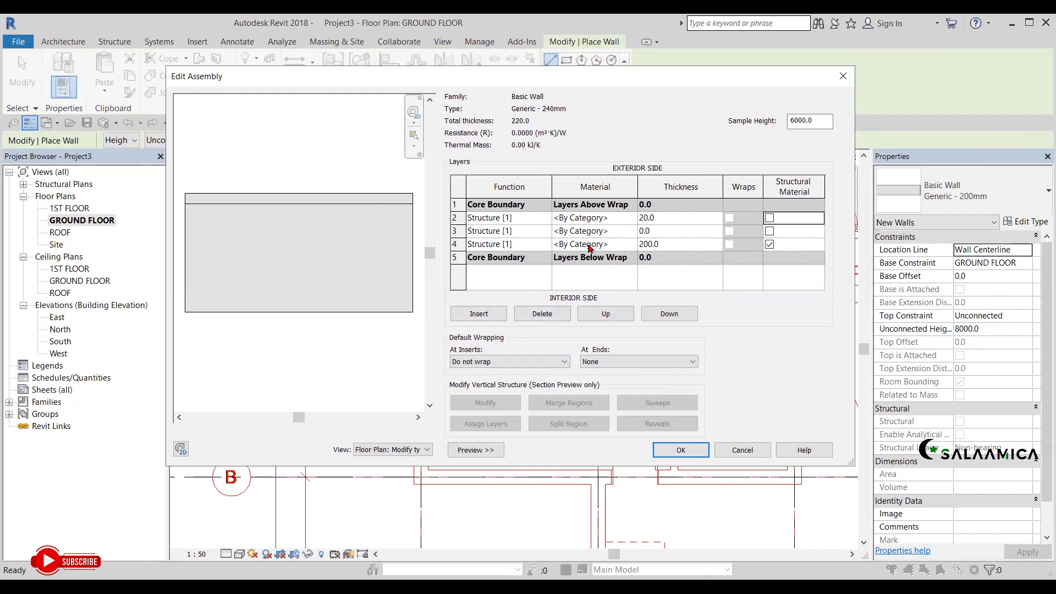
left_click(665, 231)
type("20")
key("Tab")
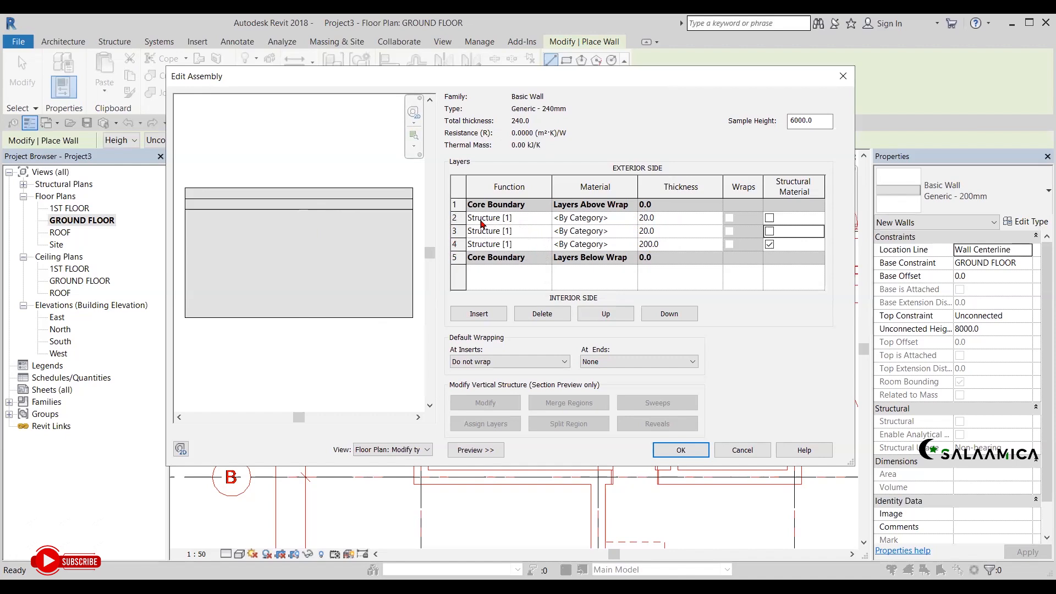
Set the function of both 20 mm wall layers to Finish 1 [4]
left_click(546, 220)
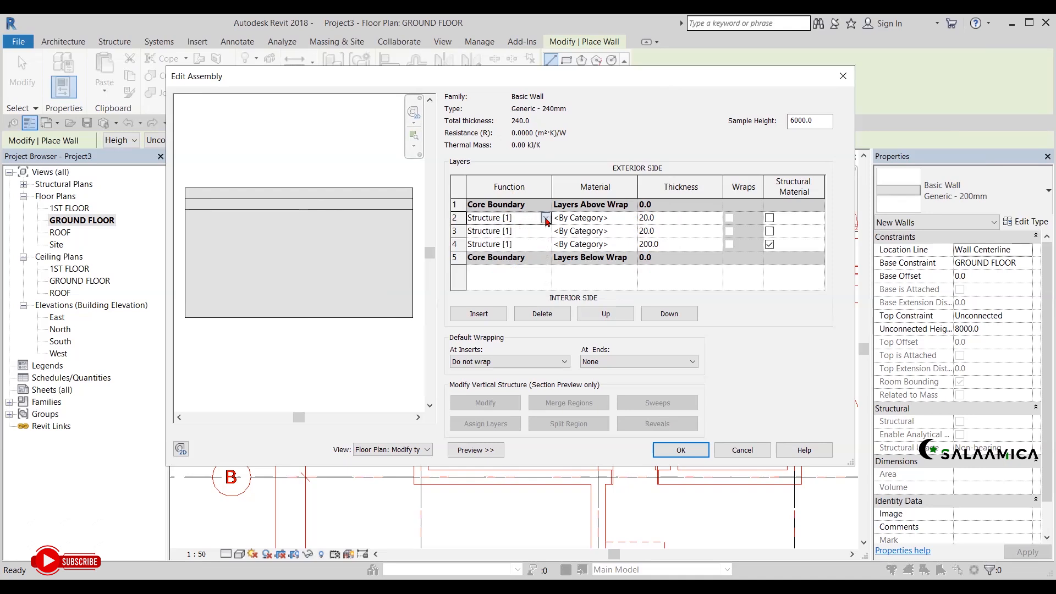
left_click(546, 219)
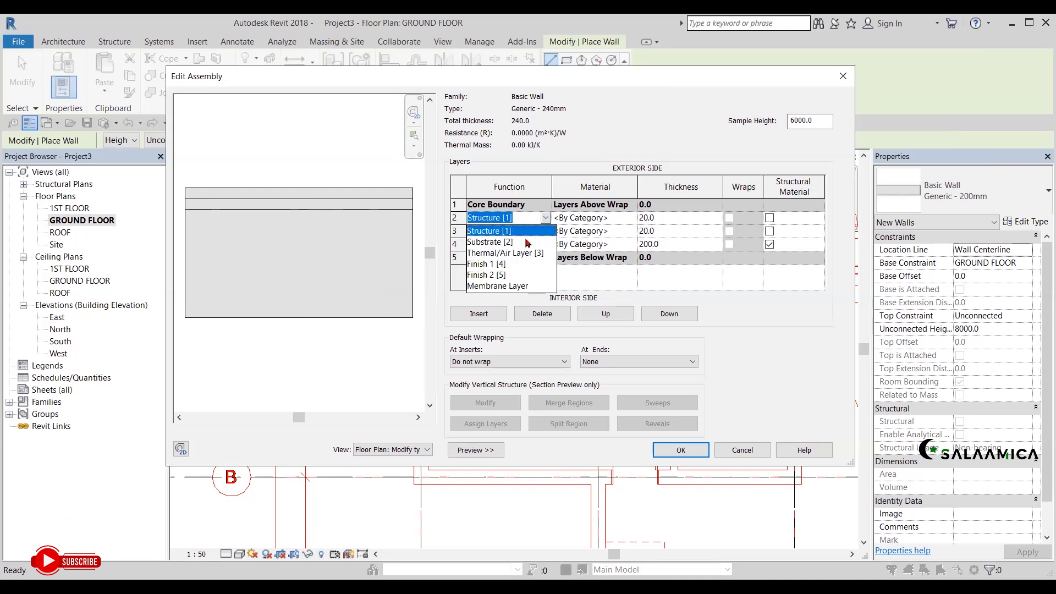
left_click(497, 265)
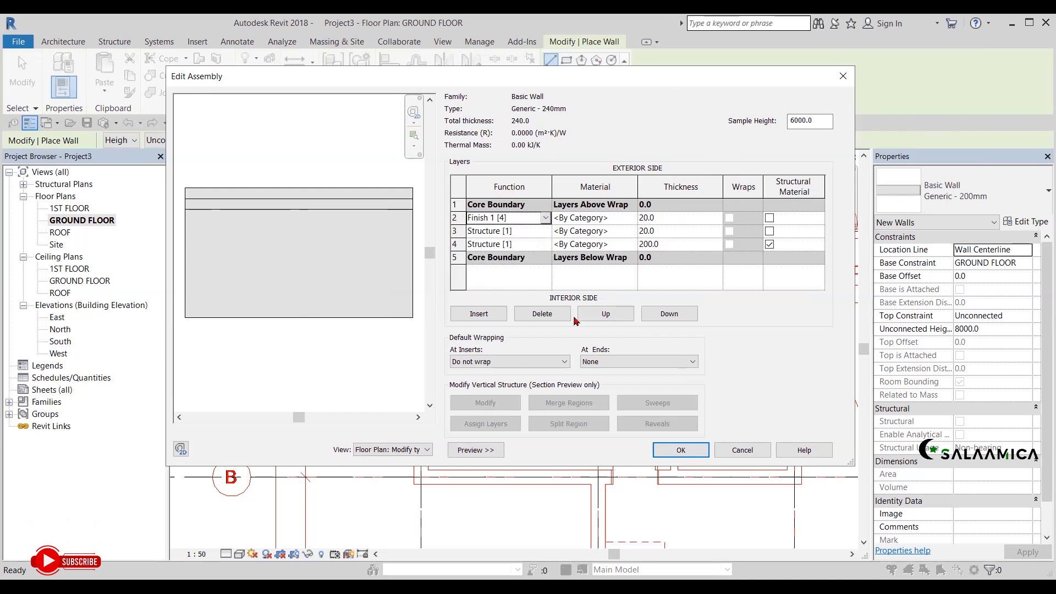
left_click(546, 218)
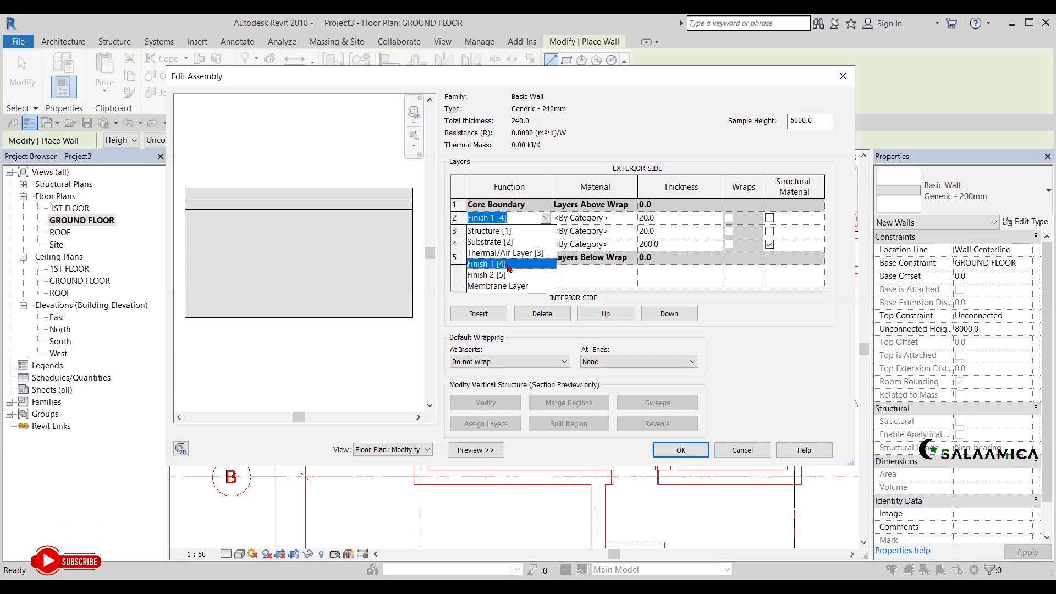
left_click(508, 266)
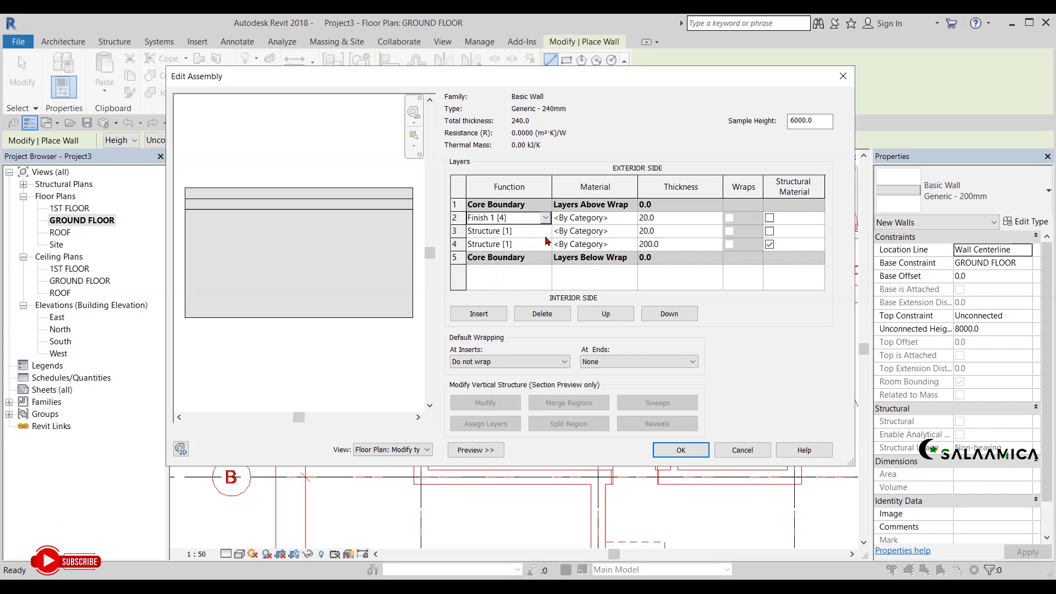
left_click(546, 235)
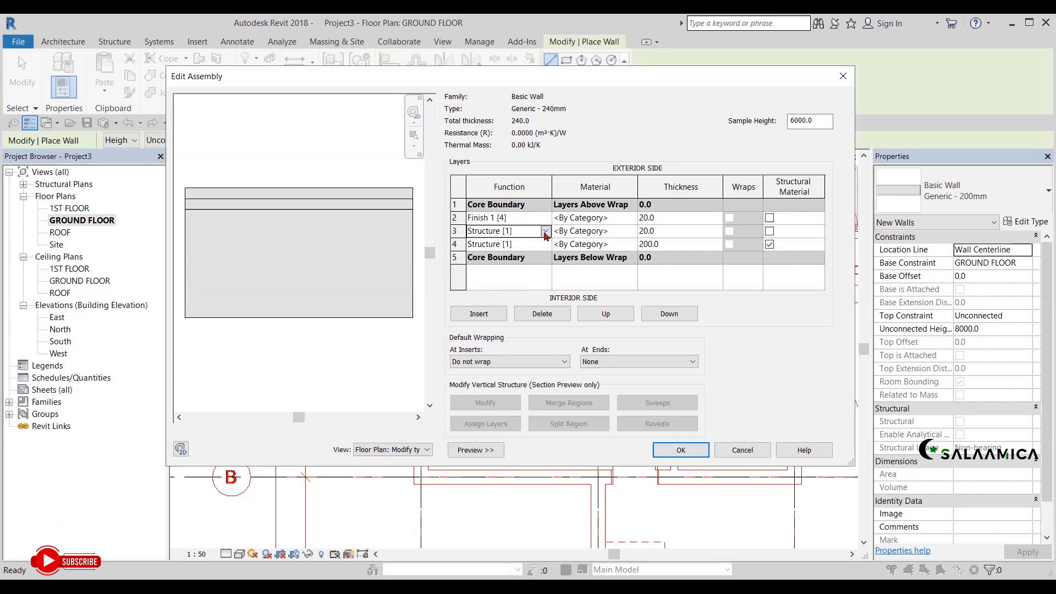
left_click(546, 234)
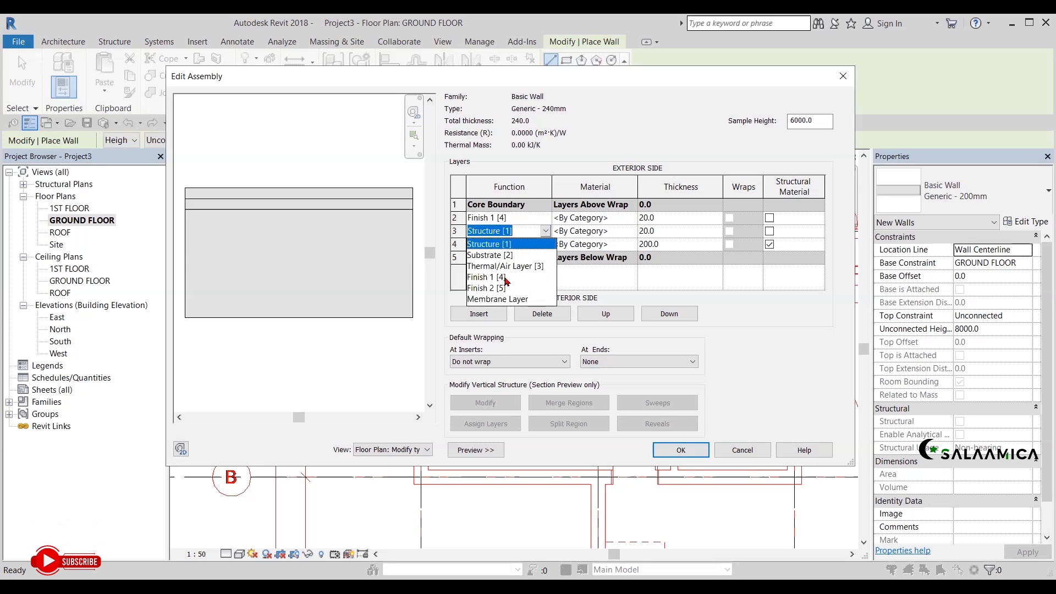
left_click(507, 281)
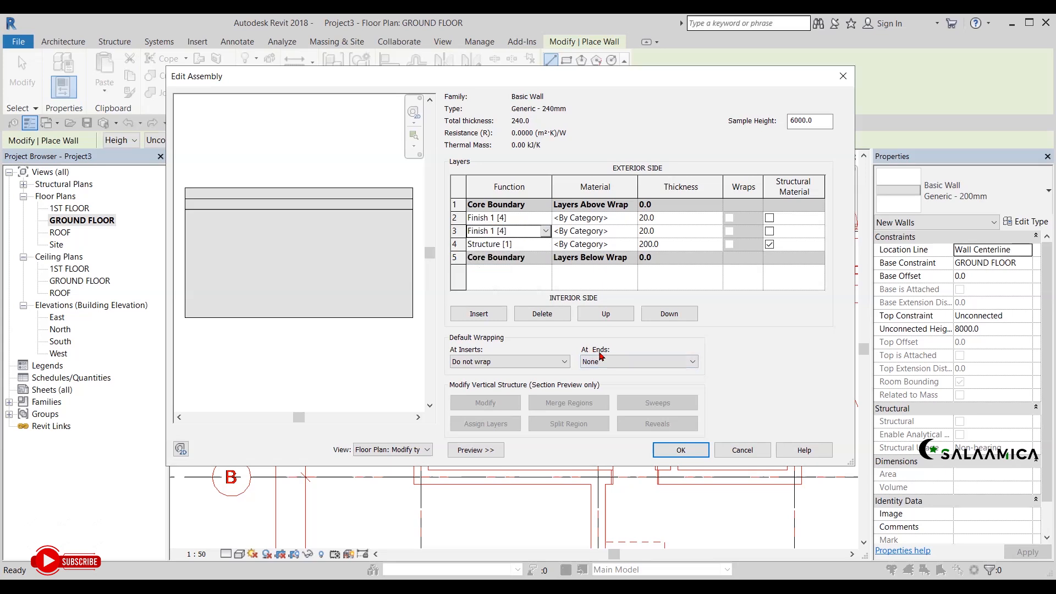
Move the 200 mm structure layer up one position so it sits between the two finish layers
left_click(517, 247)
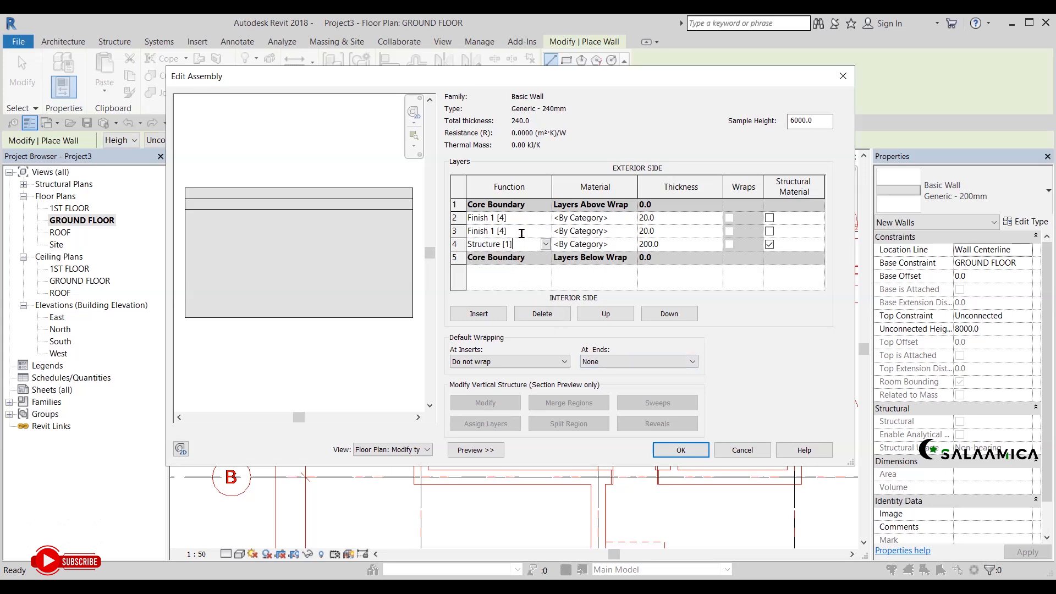
left_click(521, 233)
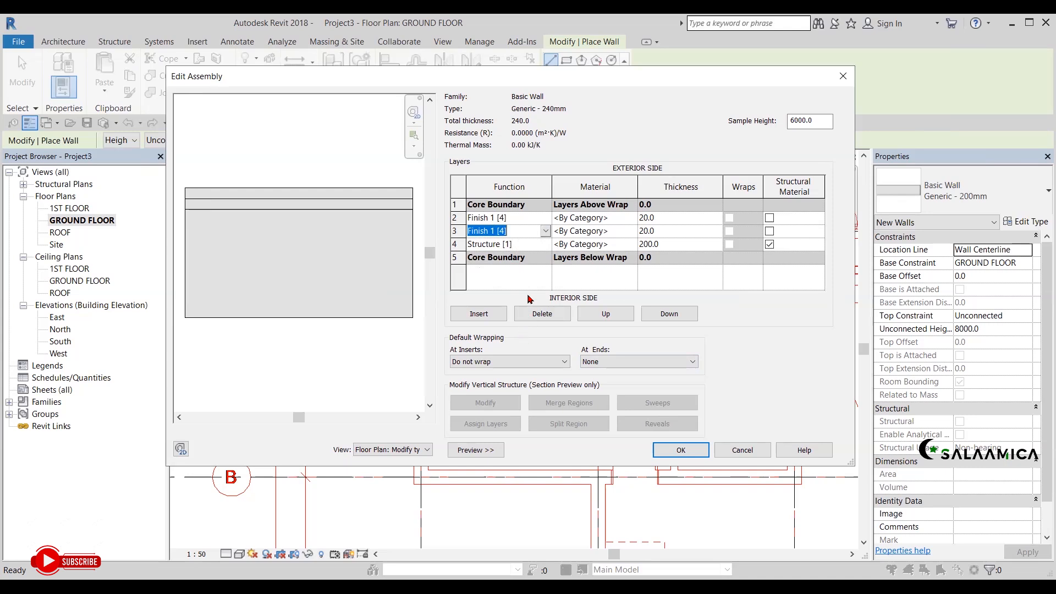
left_click(517, 245)
left_click(616, 318)
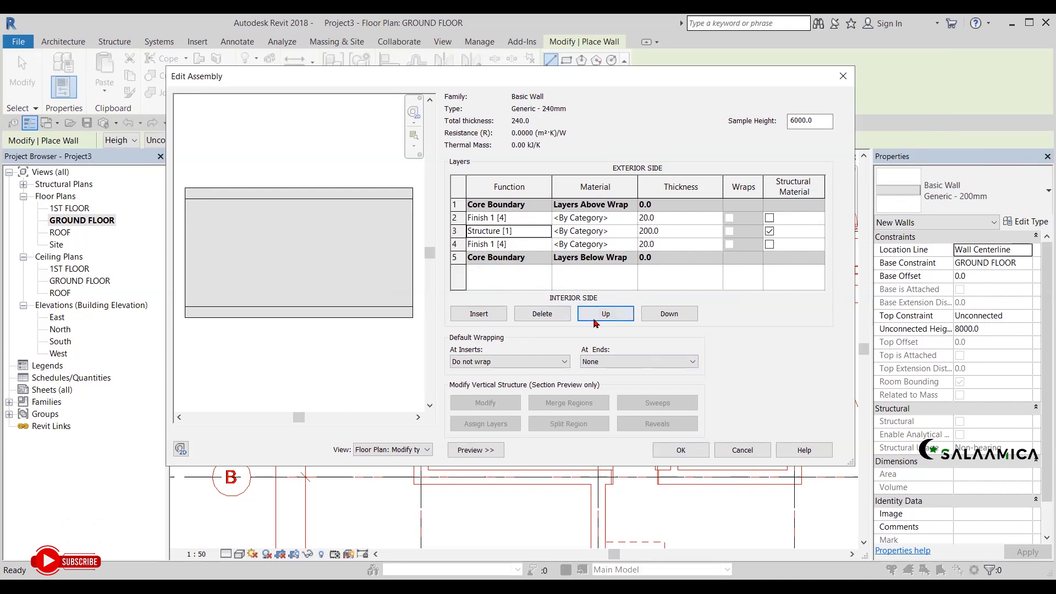
Move the structure layer down below both finish layers and back up between them
left_click(527, 247)
left_click(531, 232)
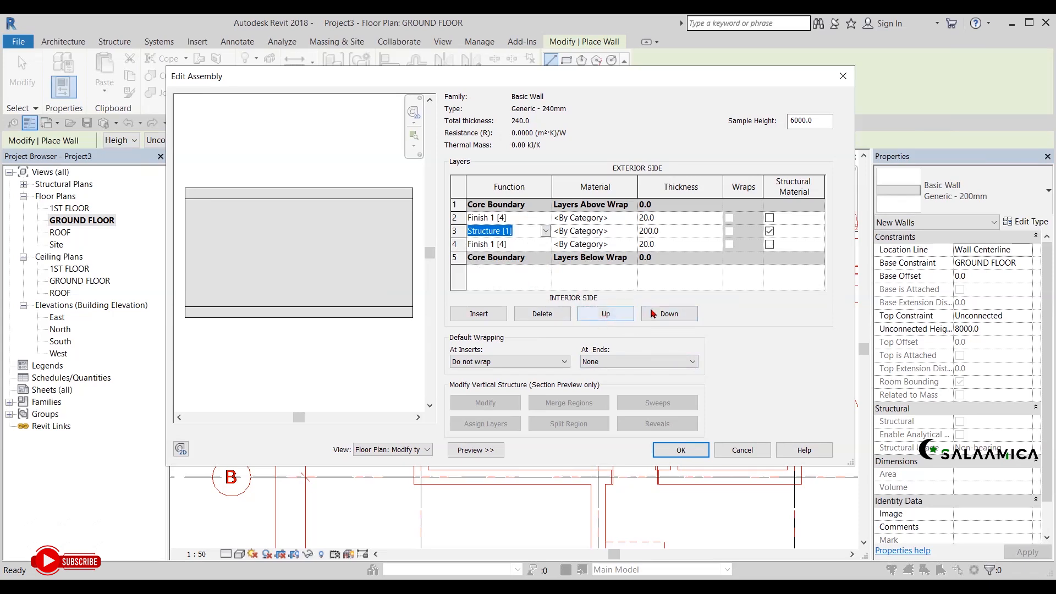
left_click(668, 313)
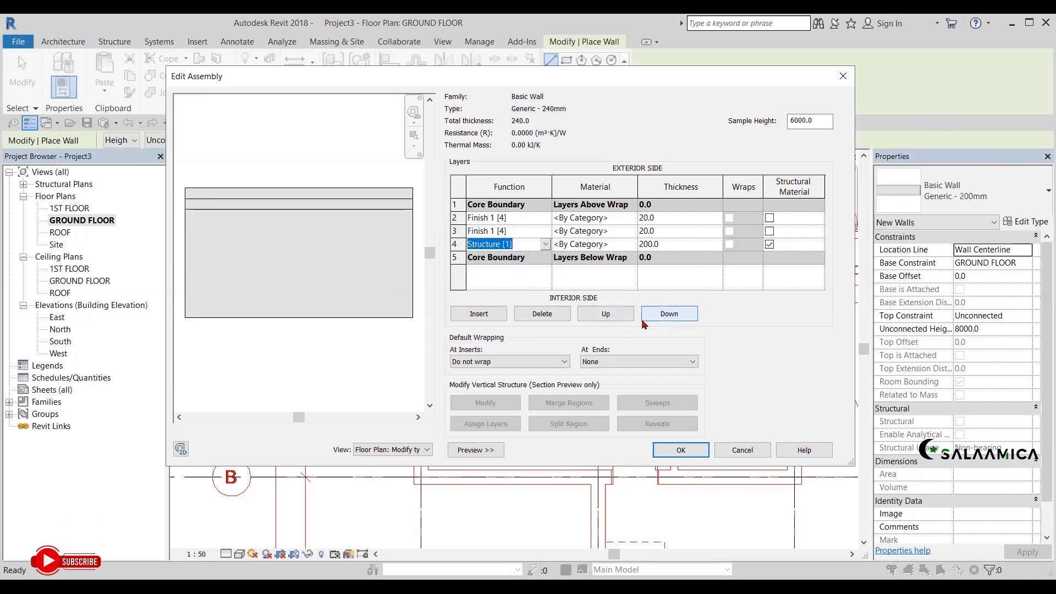
left_click(611, 316)
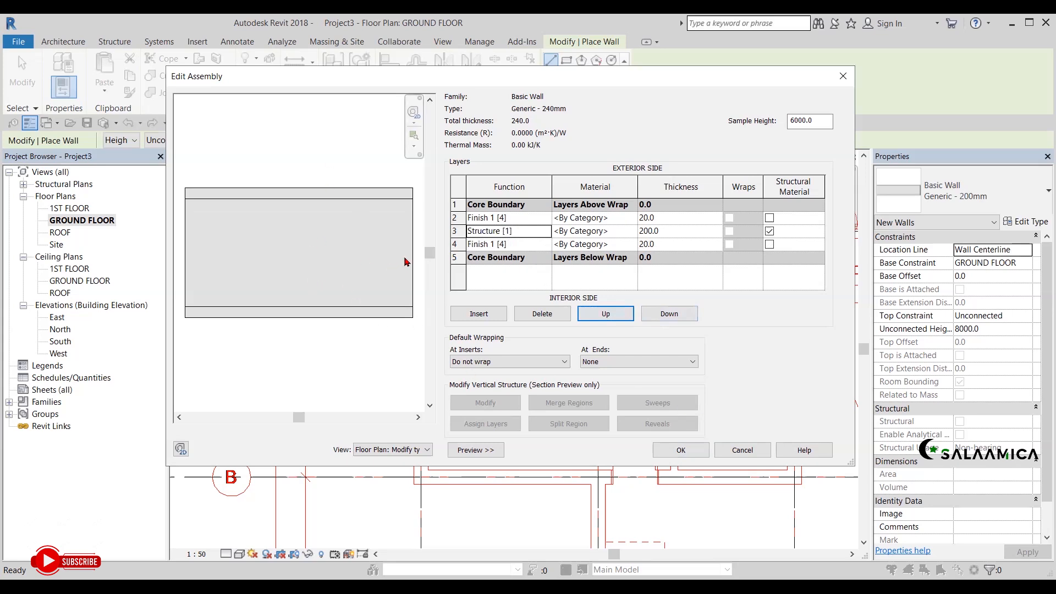
left_click(617, 232)
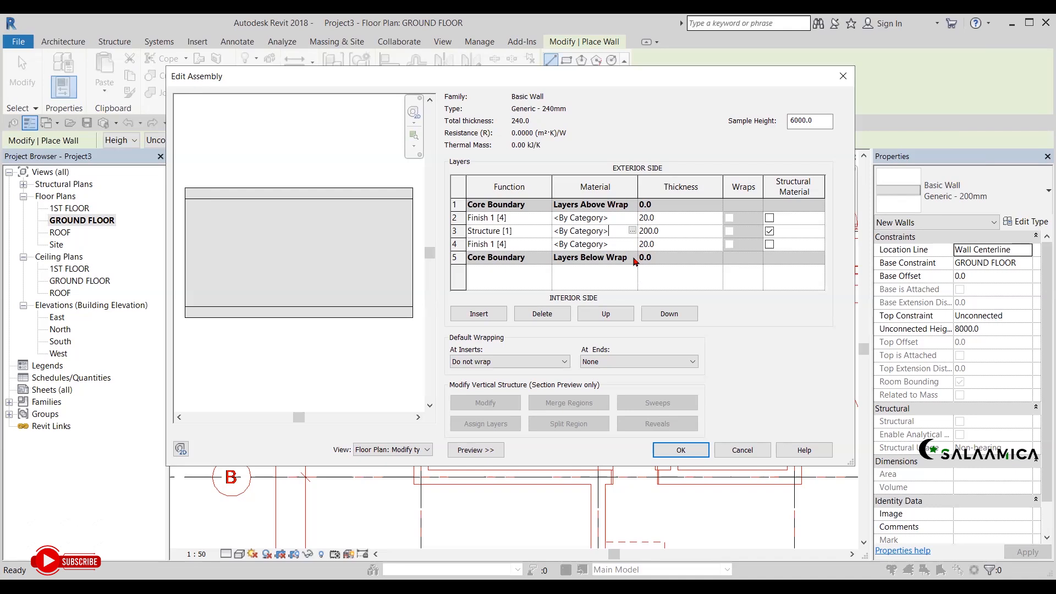
left_click(631, 230)
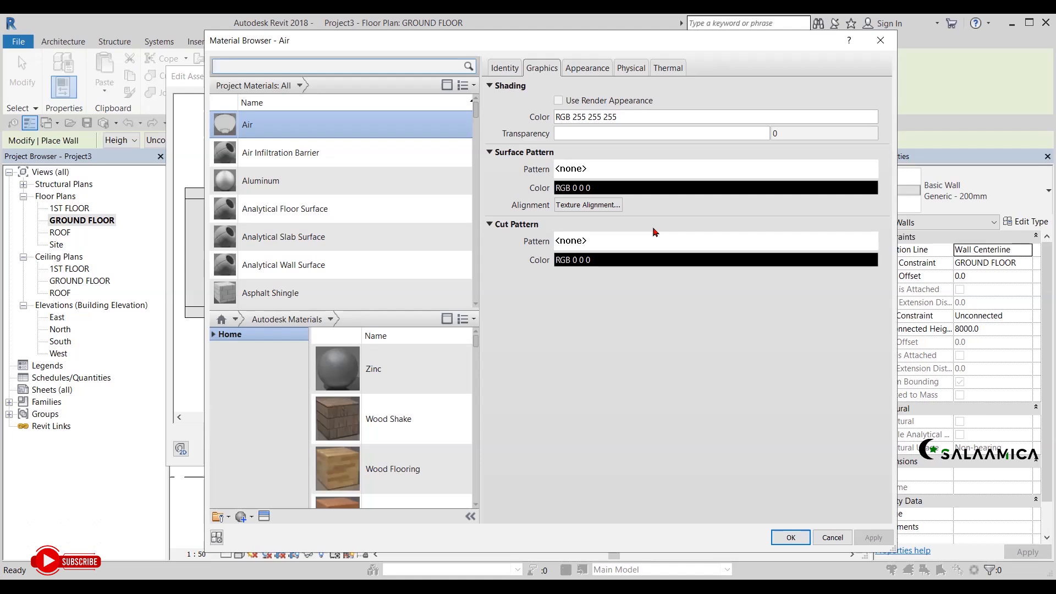
left_click(880, 40)
left_click(509, 231)
left_click(591, 231)
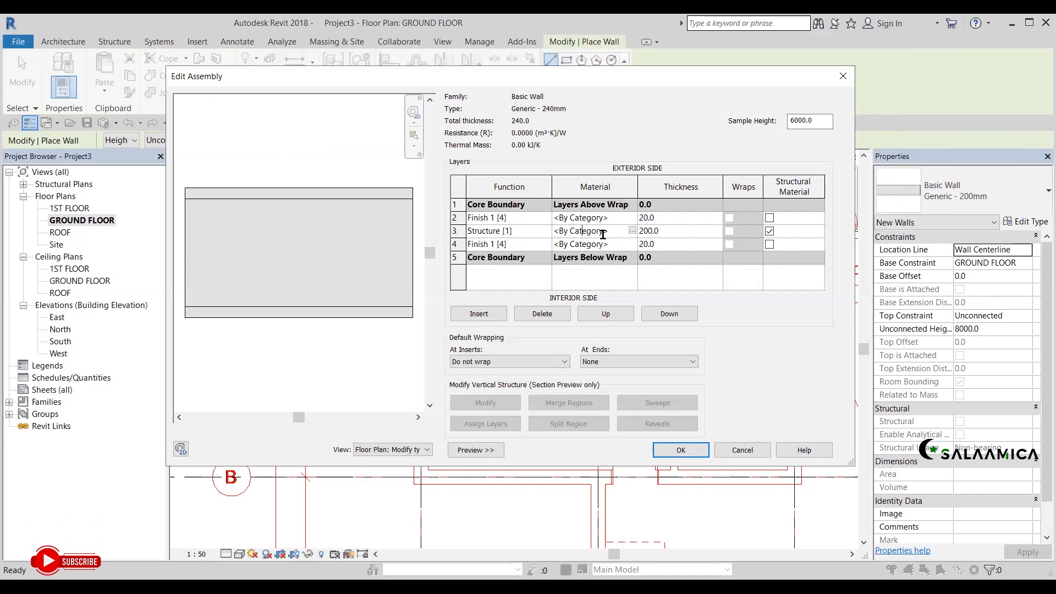
left_click(632, 232)
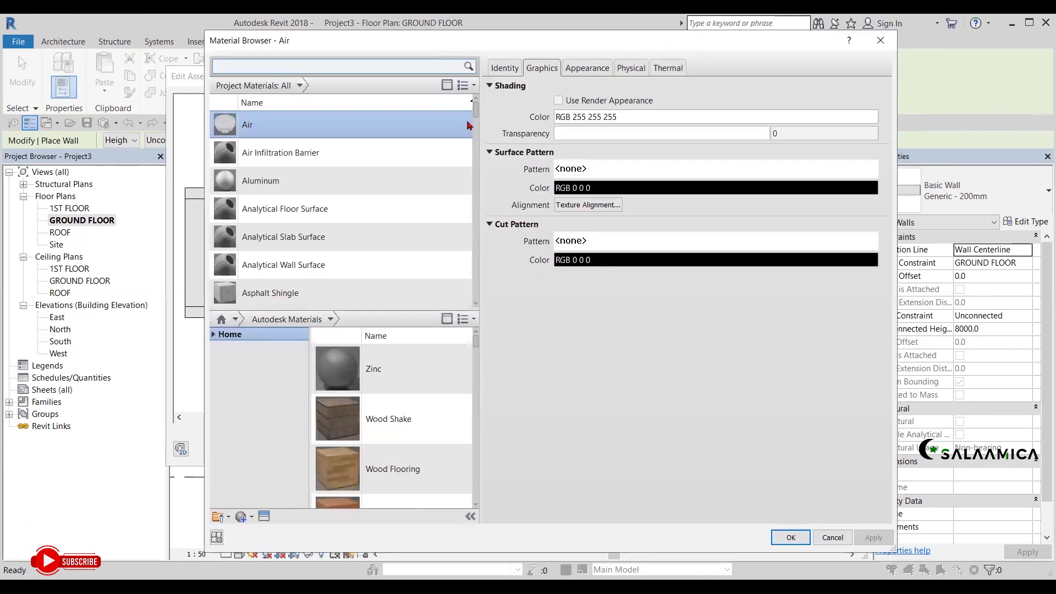
left_click(447, 85)
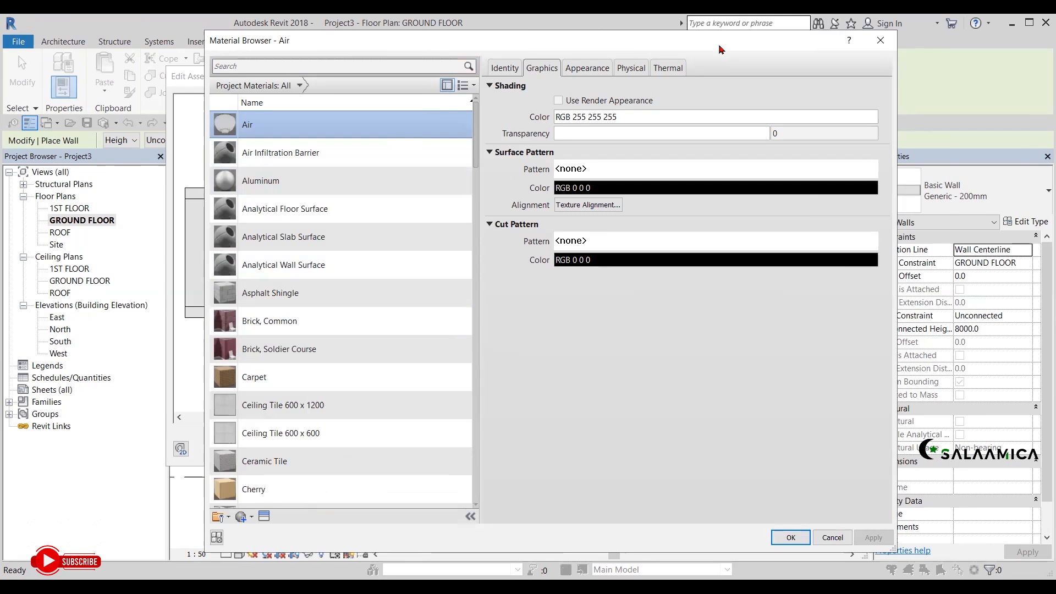
left_click(881, 40)
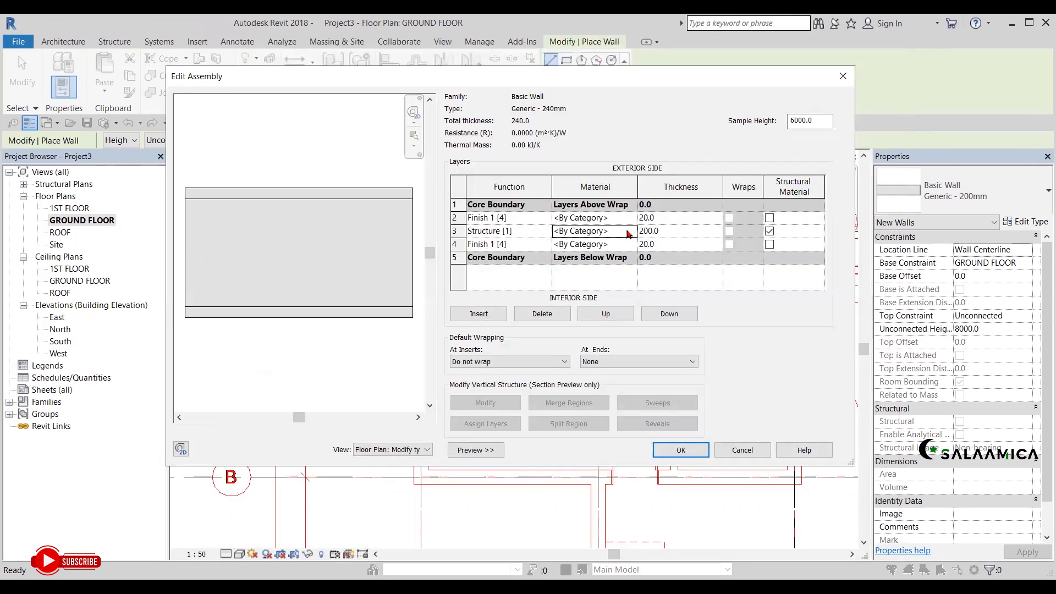
Open the Material Browser for the structure layer, show its library panel and search for MASON
left_click(629, 233)
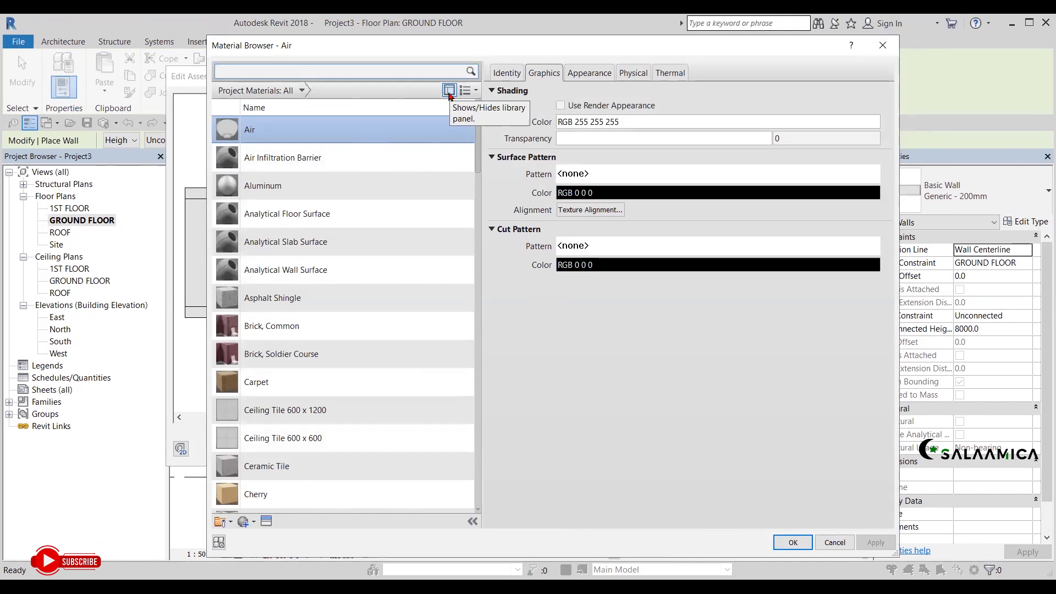
left_click(449, 90)
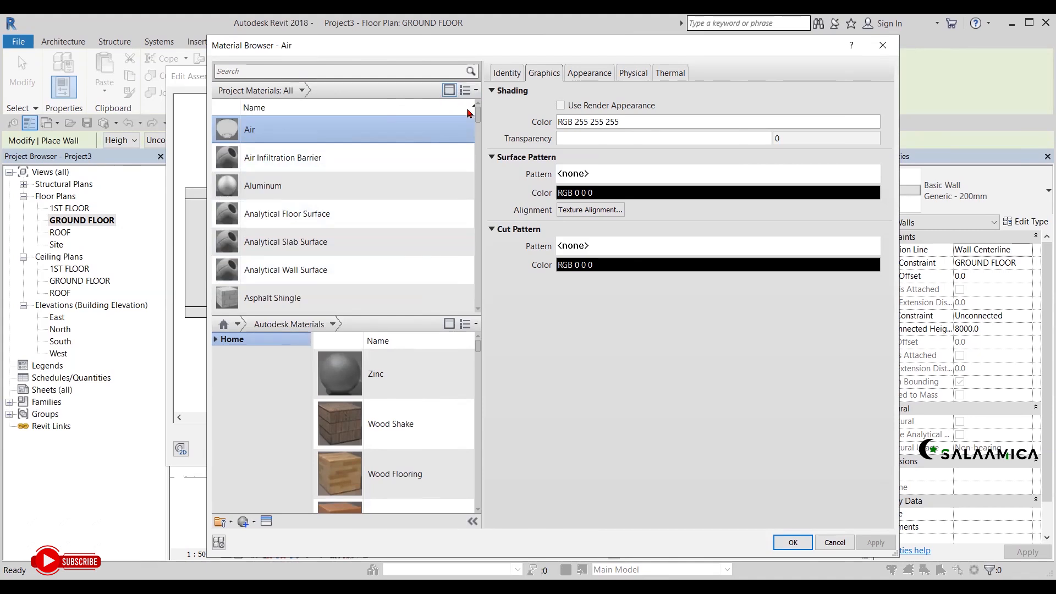
left_click(450, 94)
scroll(400, 308, "down", 1)
mouse_move(400, 311)
left_mouse_down()
mouse_move(400, 289)
mouse_move(400, 304)
left_mouse_up()
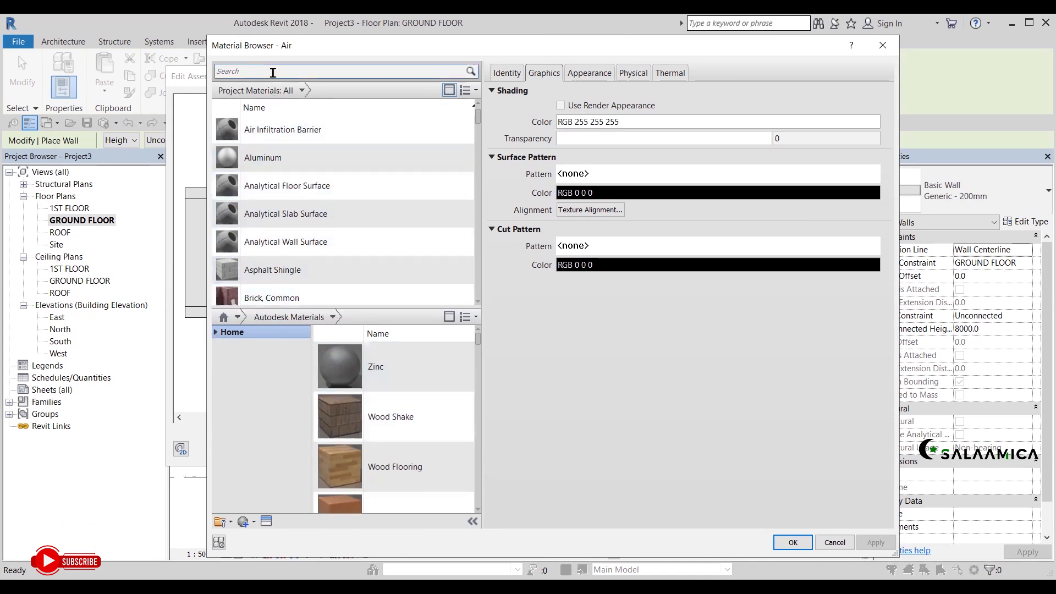
left_click(273, 70)
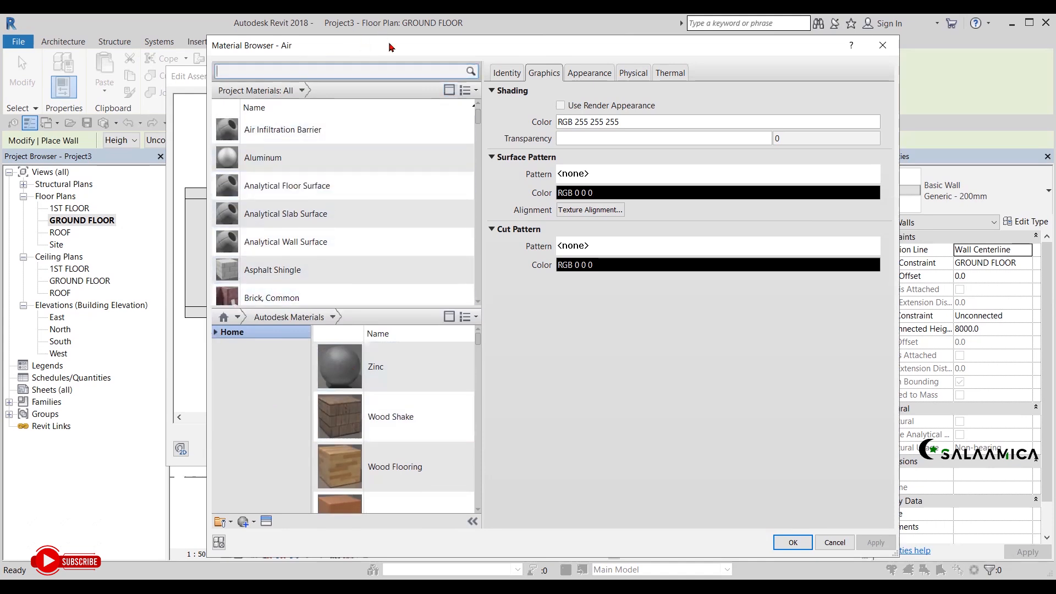
left_click_drag(526, 38, 631, 48)
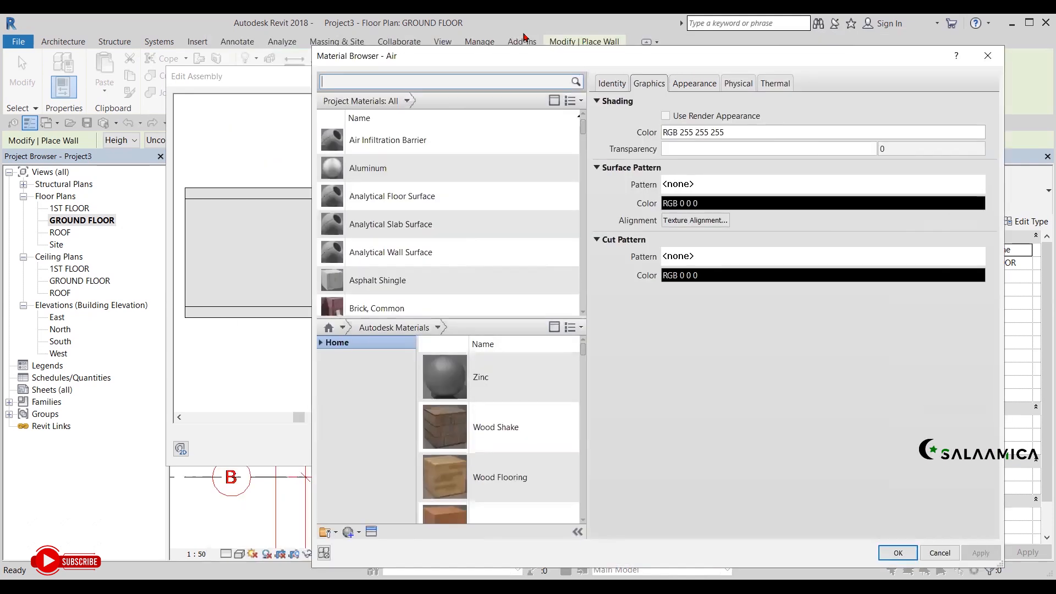
type("MASON")
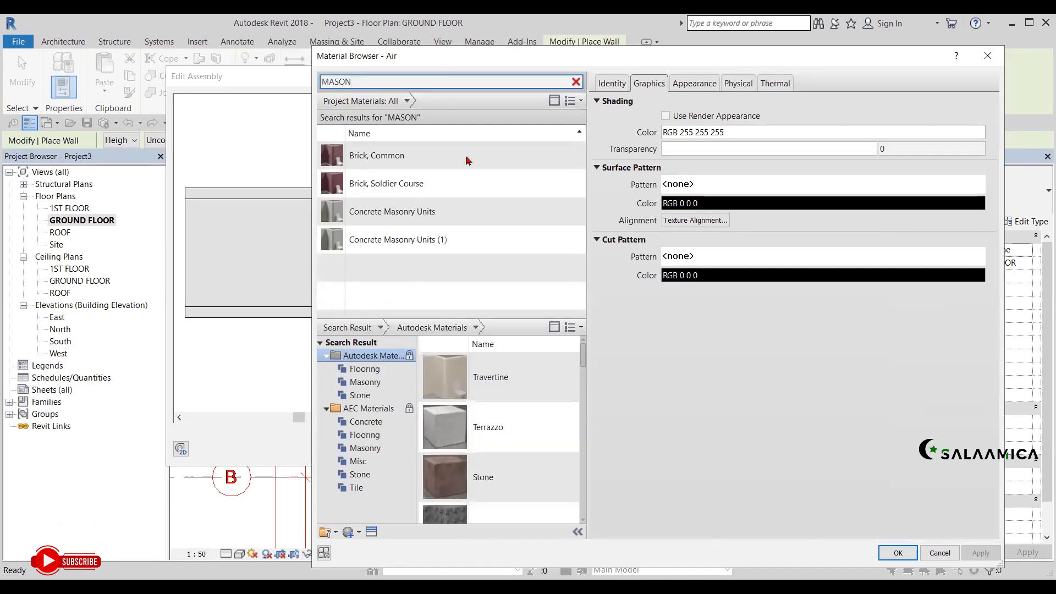
Delete the material Concrete Masonry Units (1) and assign Concrete Masonry Units to the structure layer
right_click(445, 234)
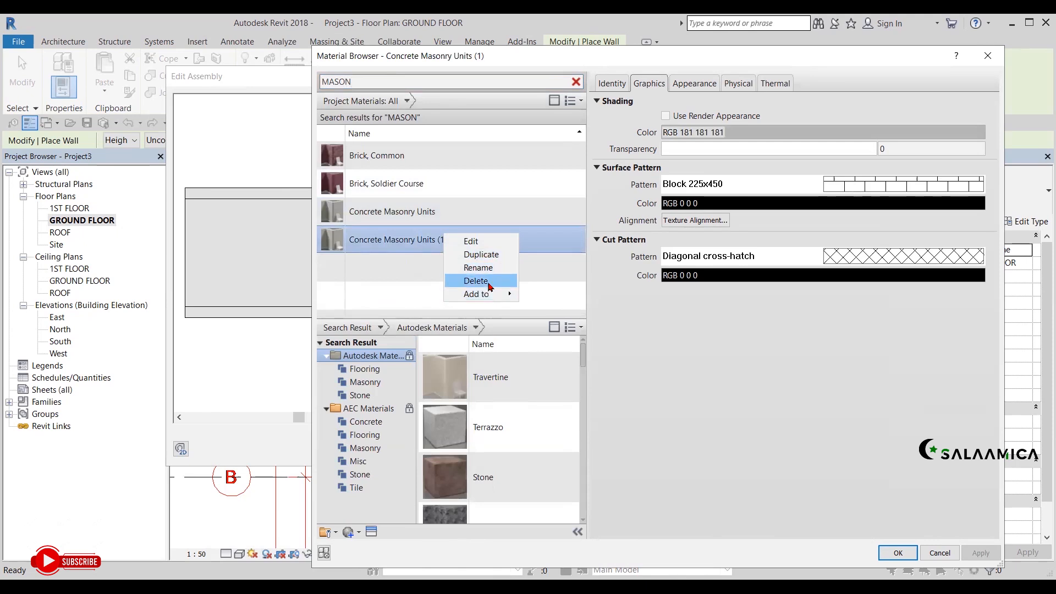
left_click(487, 281)
left_click(370, 83)
left_click(398, 216)
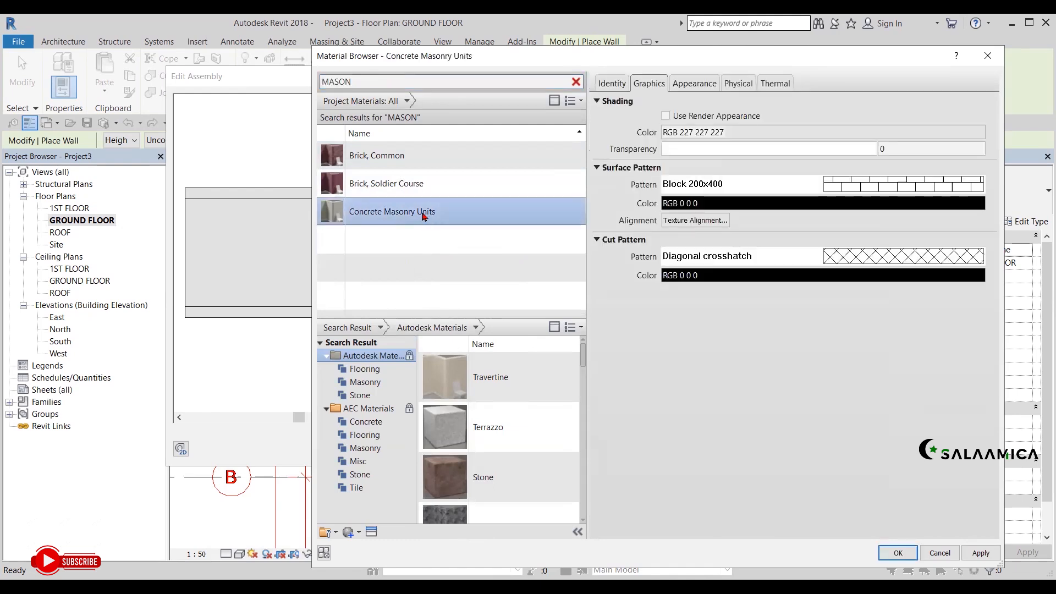
left_click(898, 554)
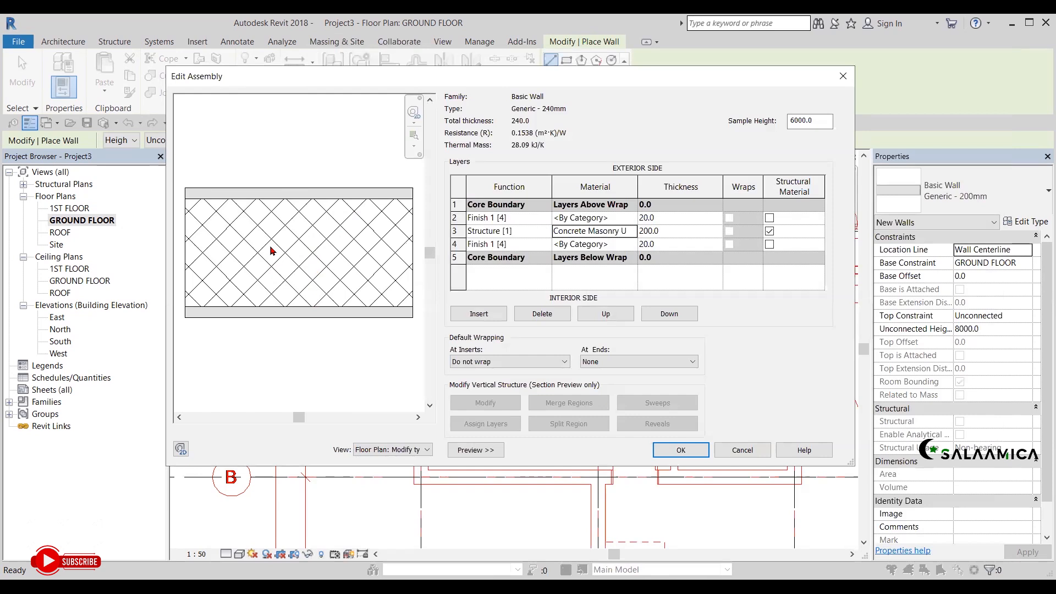
left_click(611, 221)
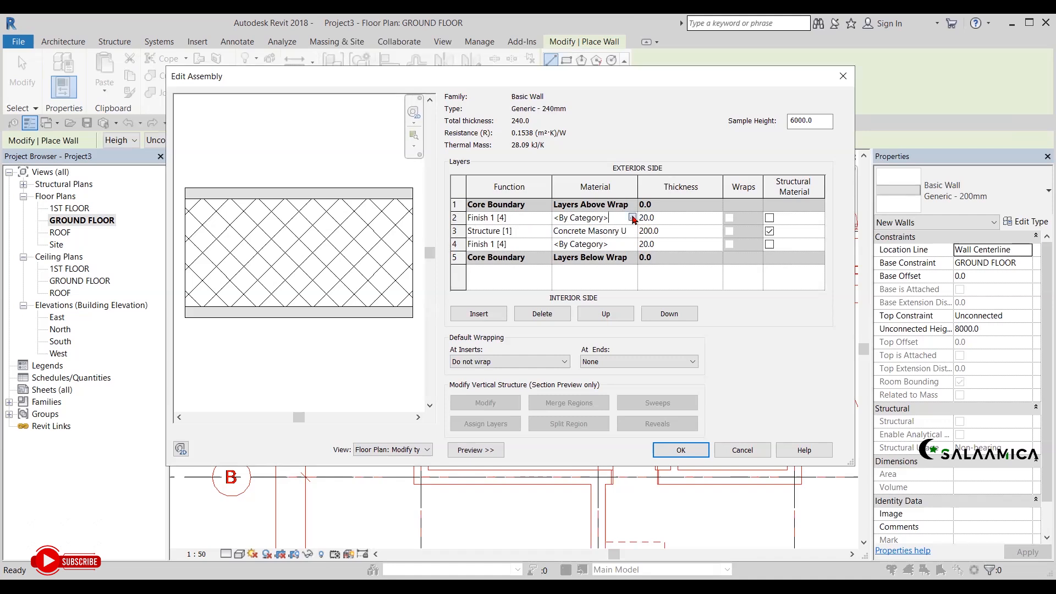
left_click(618, 216)
left_click(394, 79)
type("PLASTER")
key("Return")
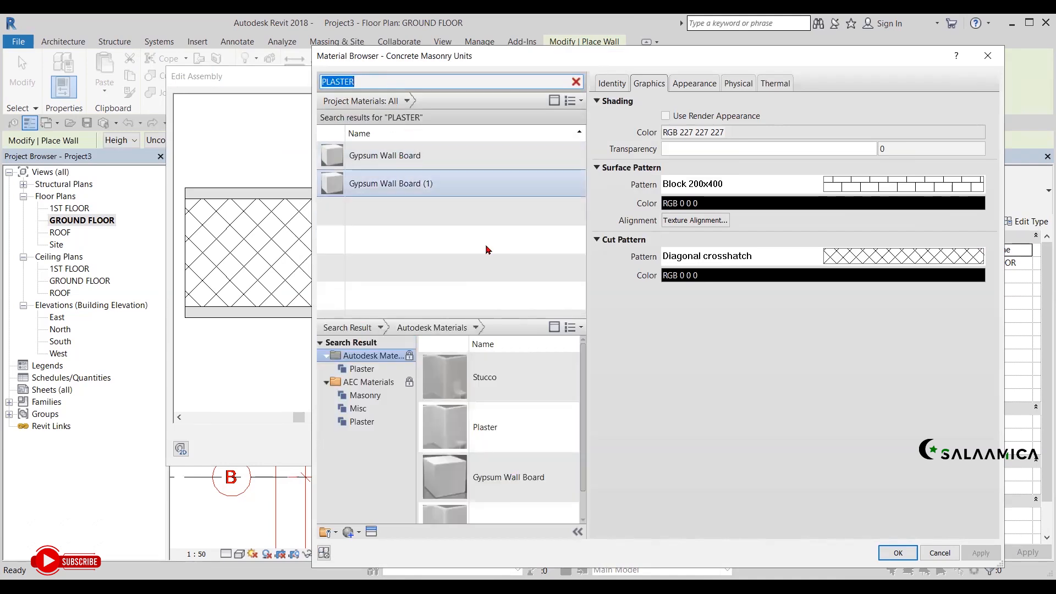
mouse_move(485, 431)
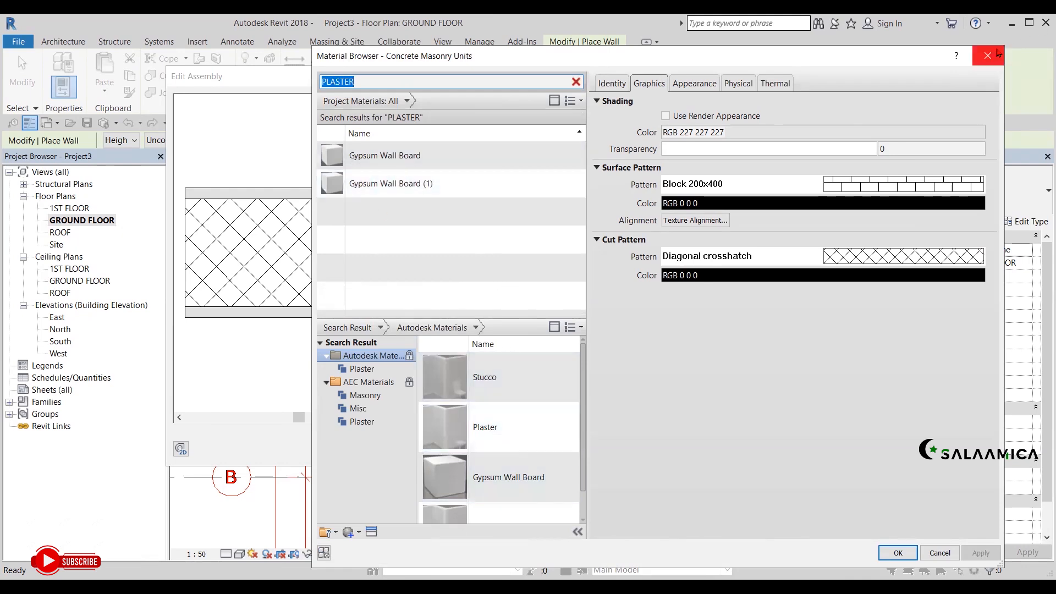
left_click(988, 56)
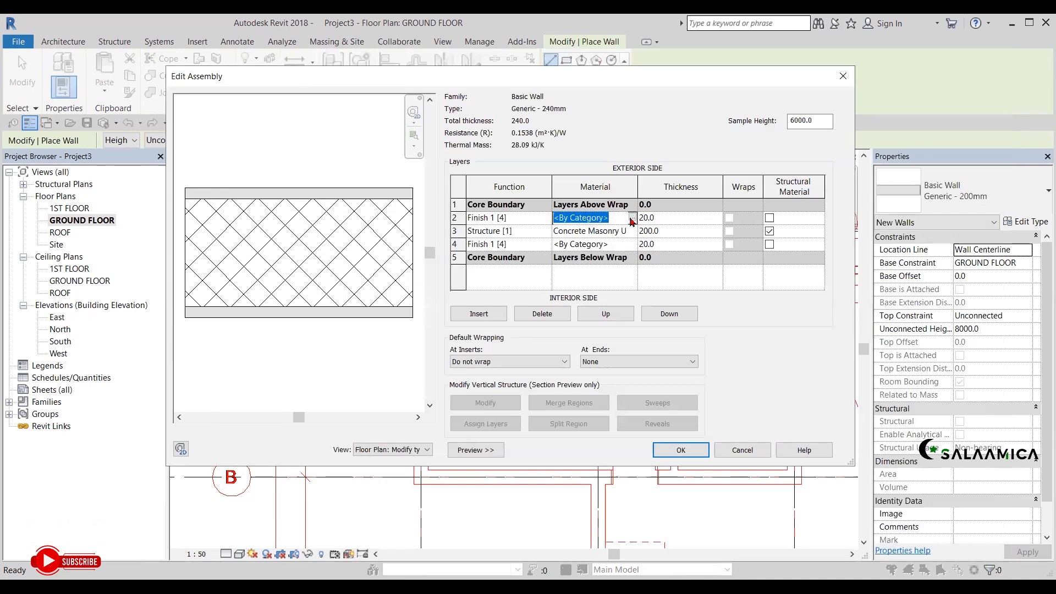
Search the materials for PLASTER, add Plaster from the Autodesk Materials library to the project and assign it to the exterior finish layer
left_click(633, 218)
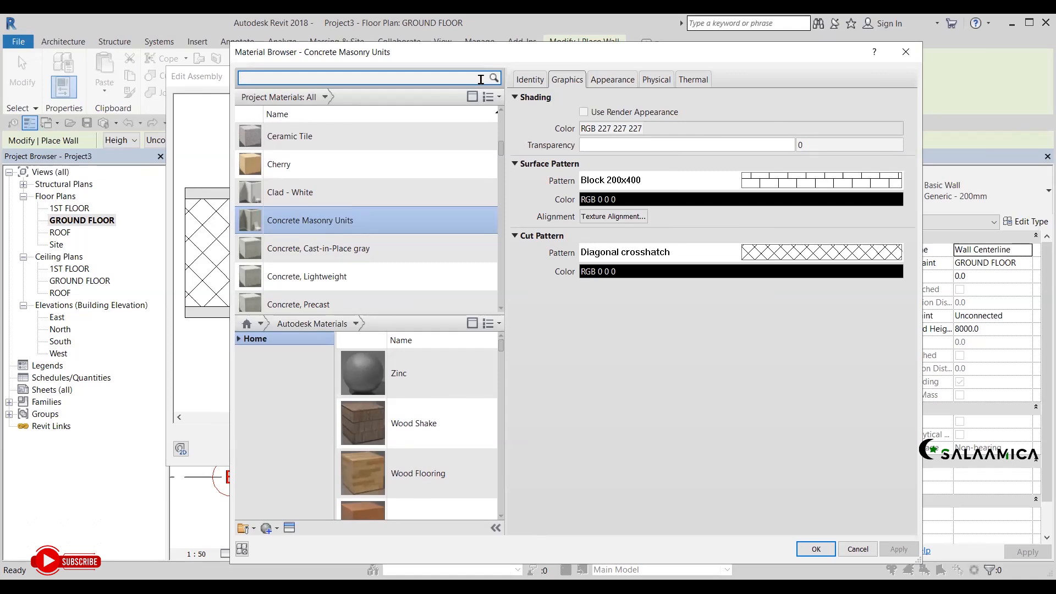
type("PLASTER")
key("Return")
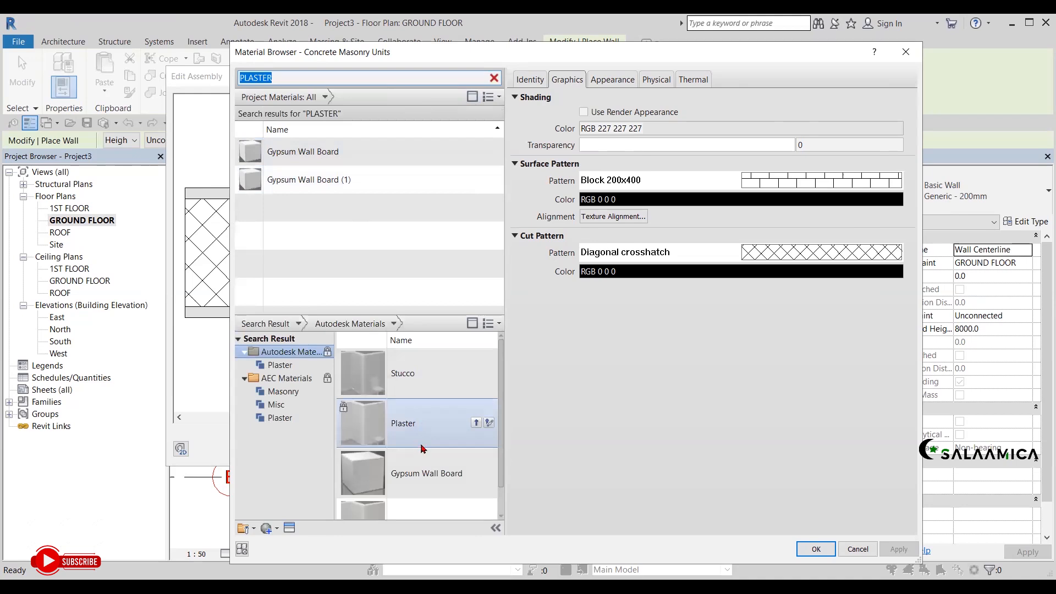
left_click(475, 424)
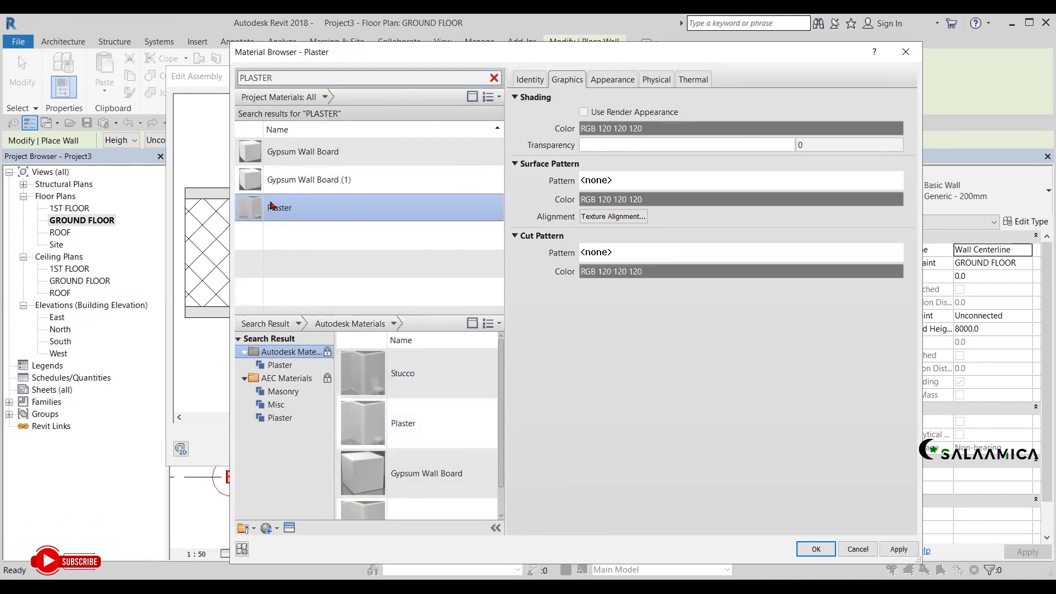
left_click(807, 547)
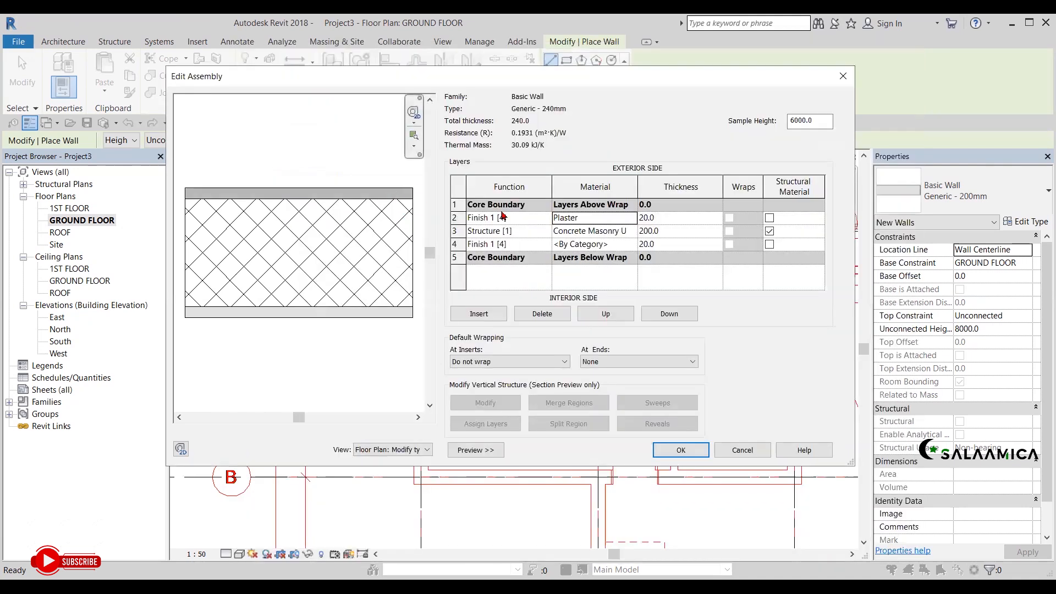
Assign the Plaster material to the interior finish layer below the structure layer
left_click(631, 249)
left_click(603, 244)
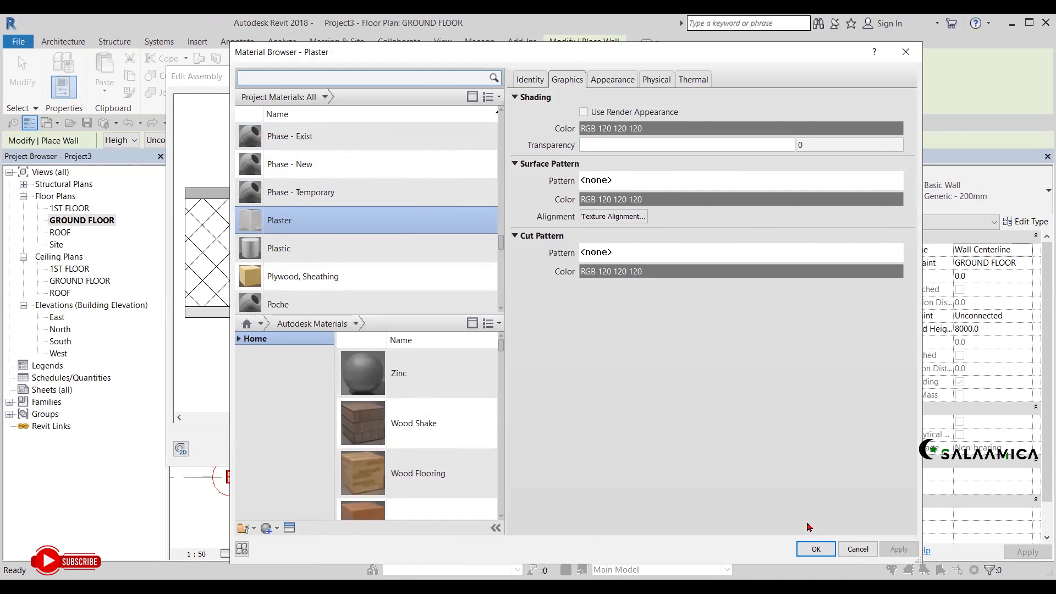
left_click(815, 549)
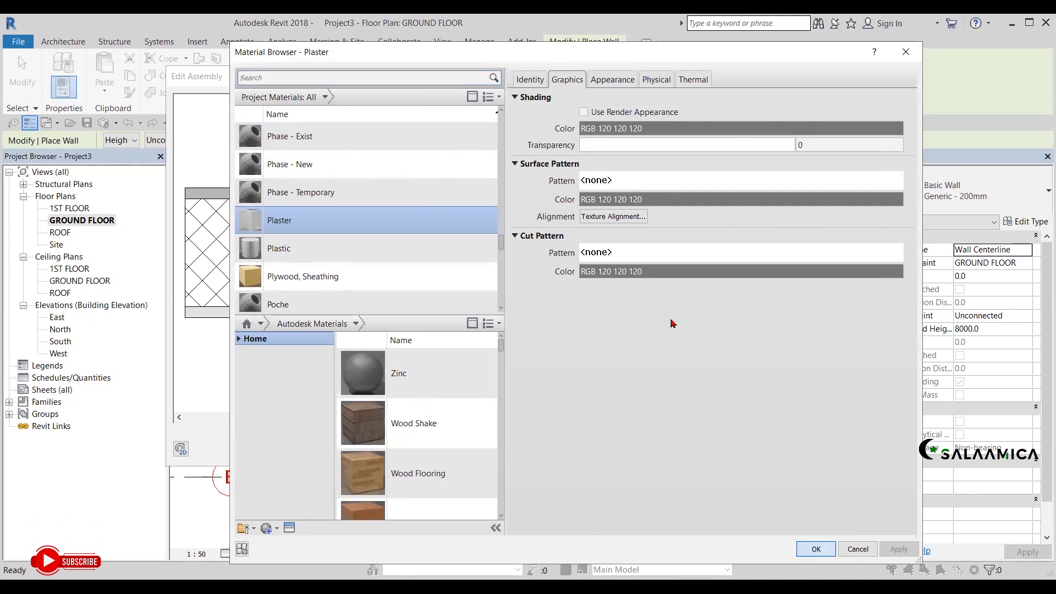